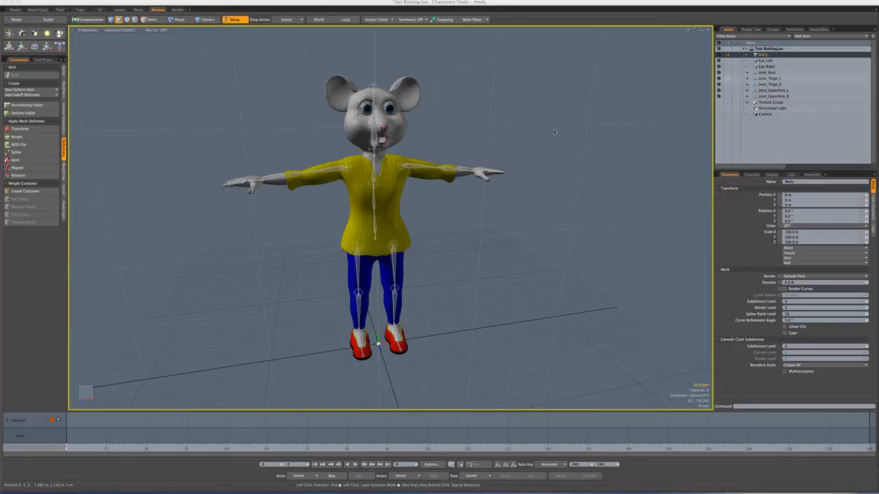
Inspect the separate root, left and right thigh, and left and right upper arm joint chains by selecting each one
alt+drag(480, 225, 474, 220)
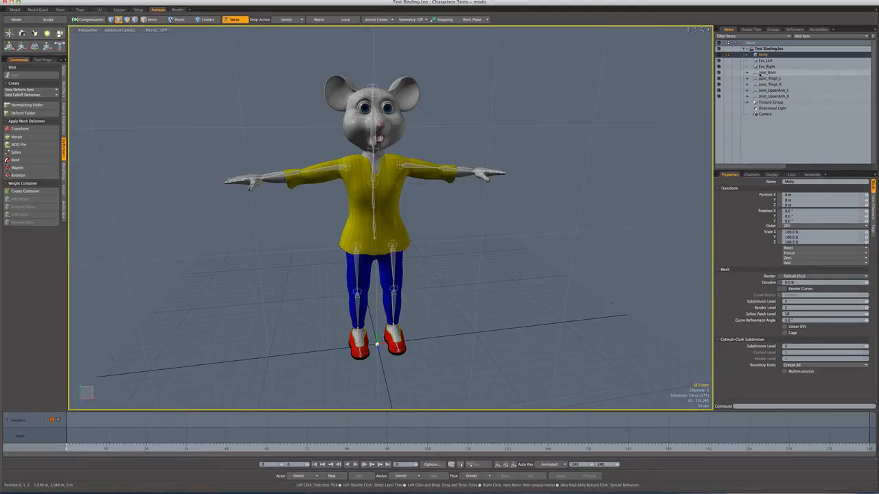
click(763, 72)
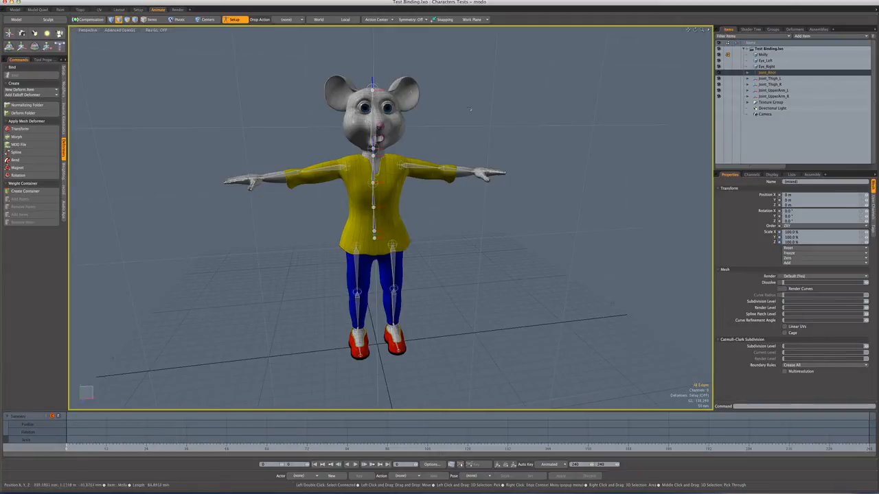
click(764, 80)
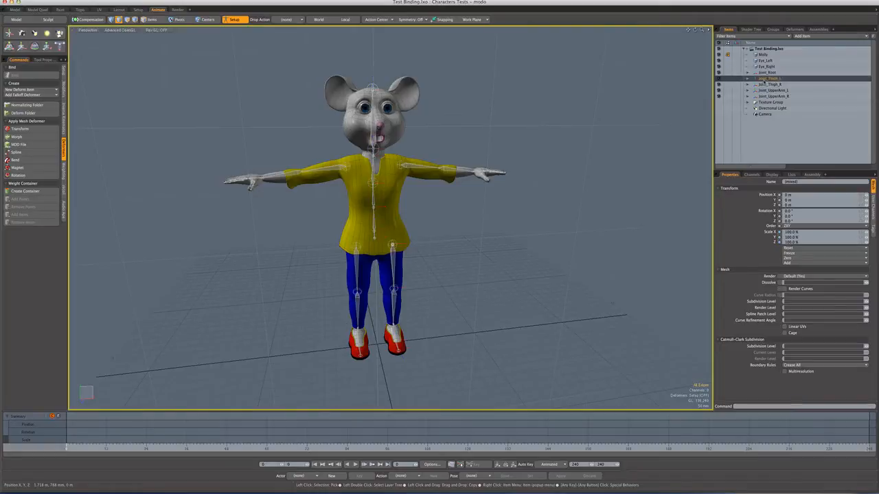
click(763, 84)
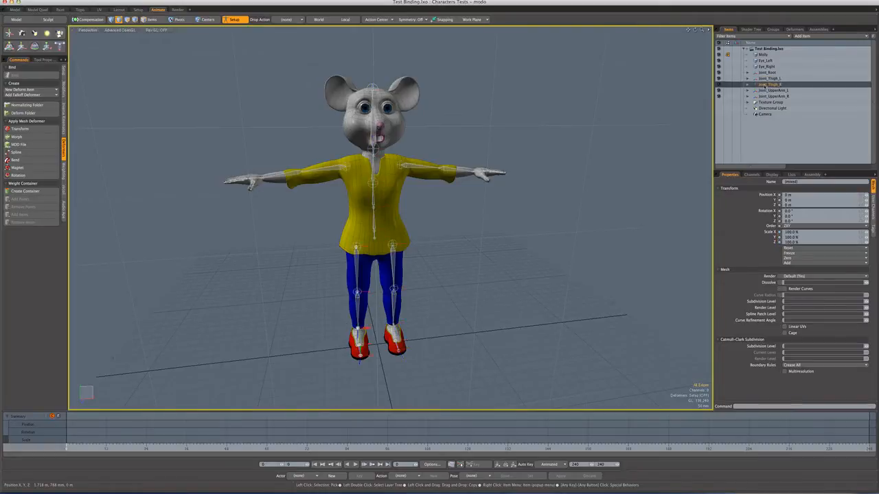
click(764, 90)
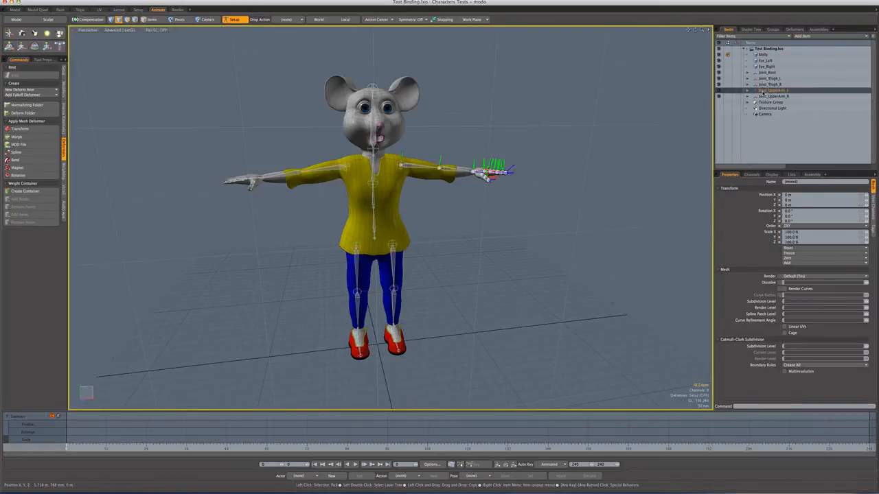
click(762, 97)
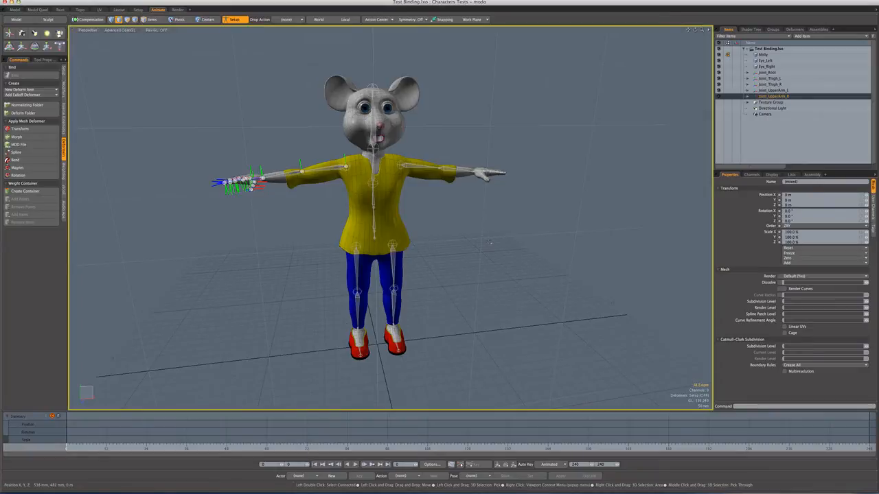
click(489, 242)
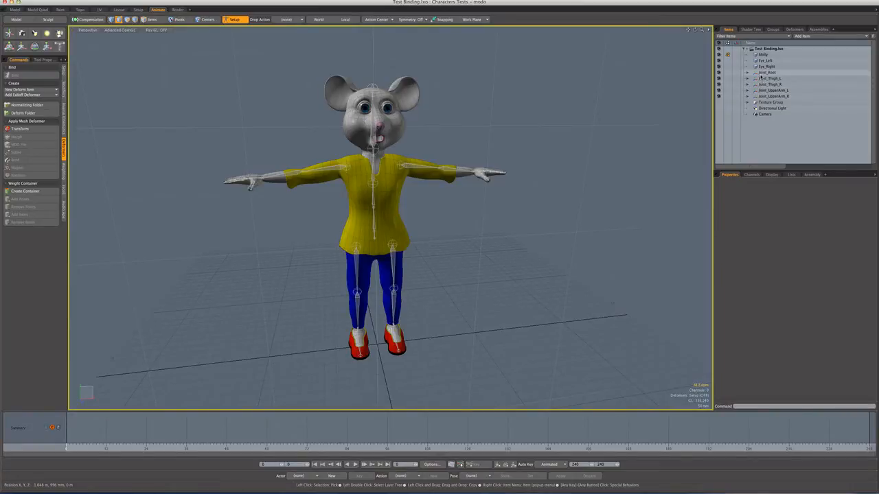
Bind the Molly mesh to the Joint_Root chain using the Heat bind type
click(762, 73)
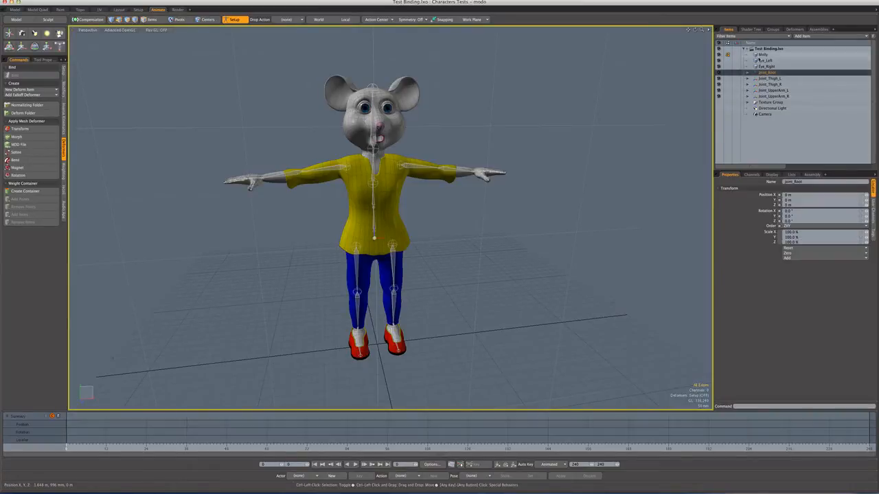
click(44, 81)
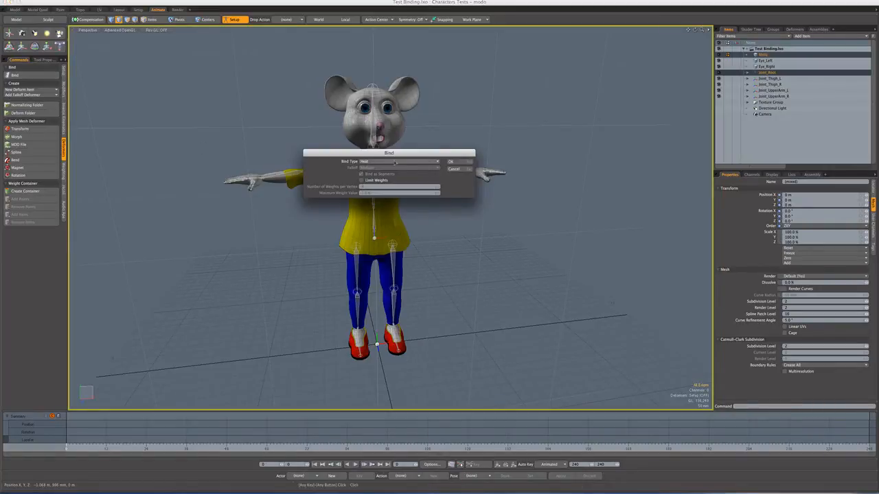
click(451, 162)
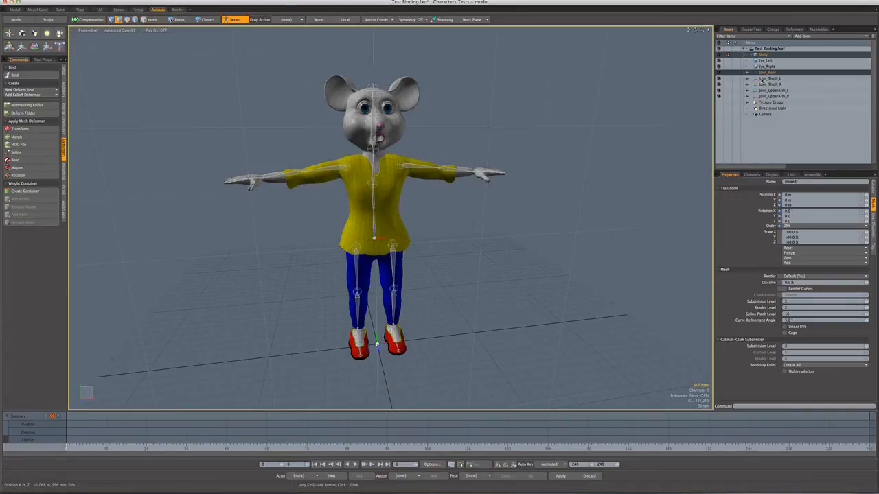
Bind the Molly mesh to the Joint_Thigh_L chain using the Heat bind type
click(766, 78)
ctrl+click(763, 55)
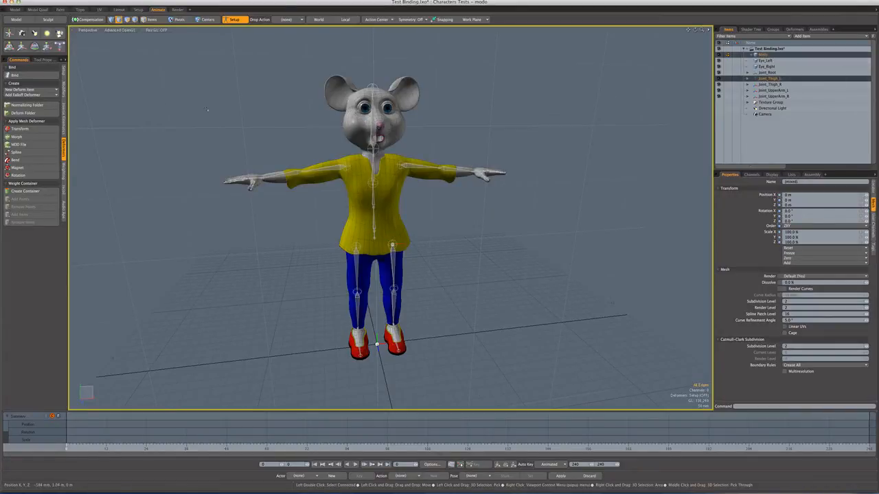
click(15, 75)
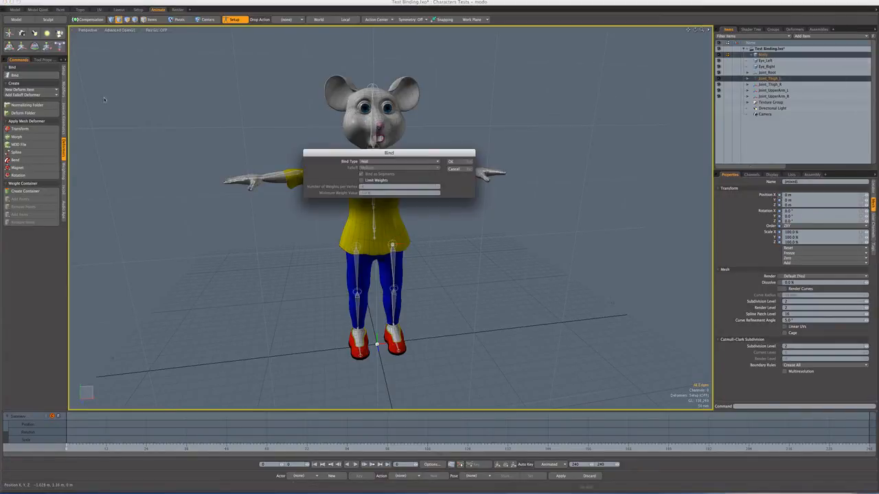
click(451, 162)
Bind the Molly mesh to the Joint_Thigh_R chain using the Heat bind type
click(778, 84)
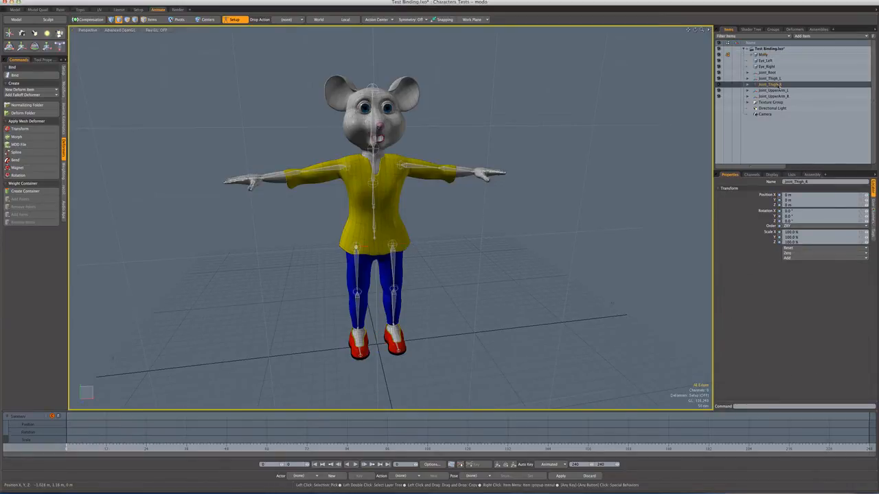
ctrl+click(764, 55)
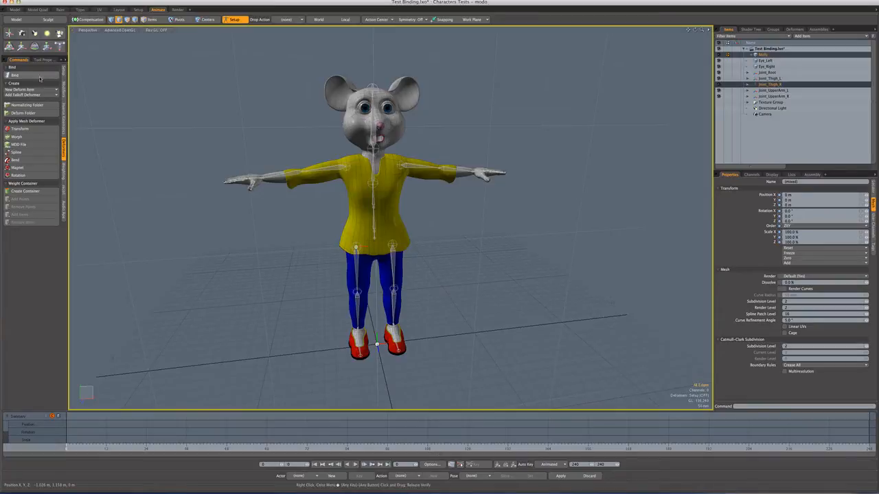
click(39, 77)
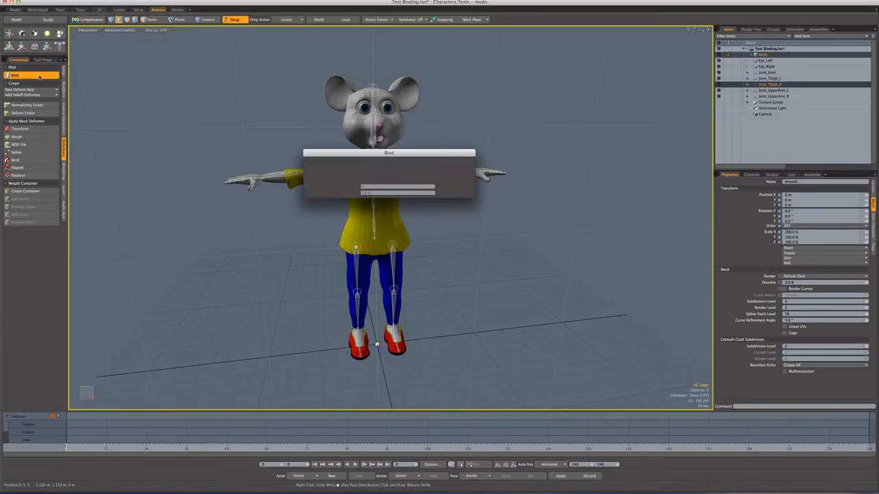
click(451, 162)
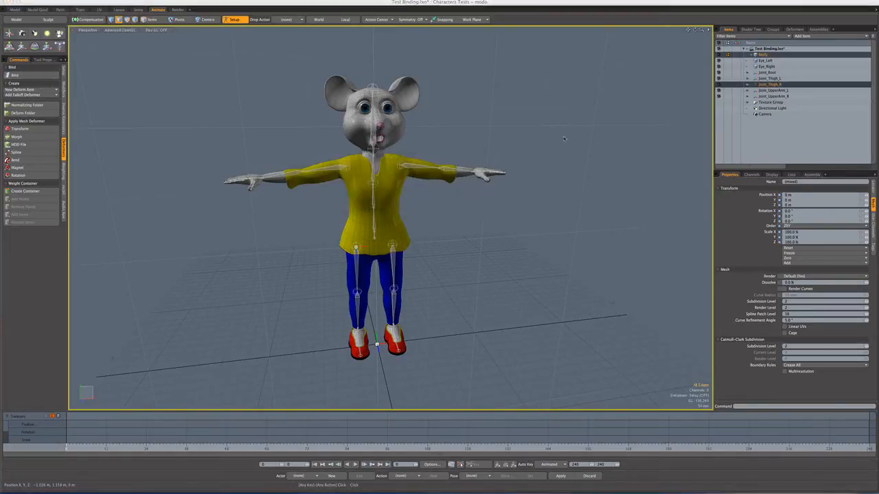
Bind the Molly mesh to the Joint_UpperArm_L chain using the Heat bind type
click(776, 90)
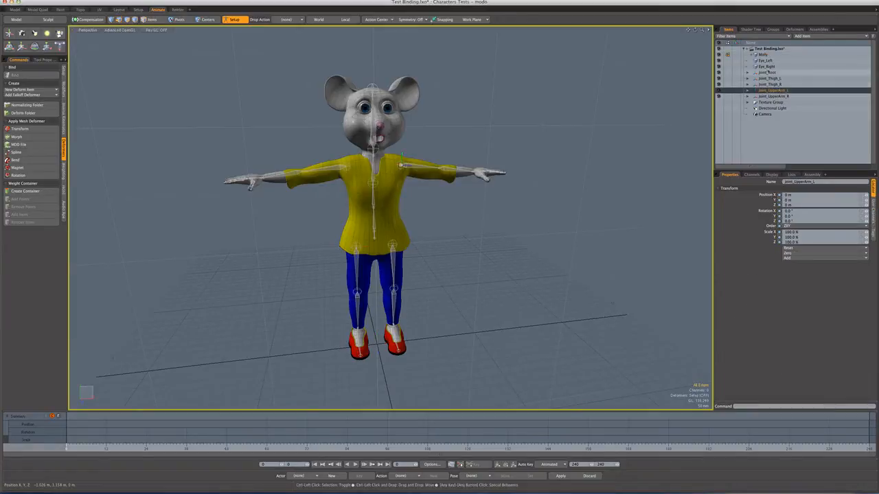
ctrl+click(762, 54)
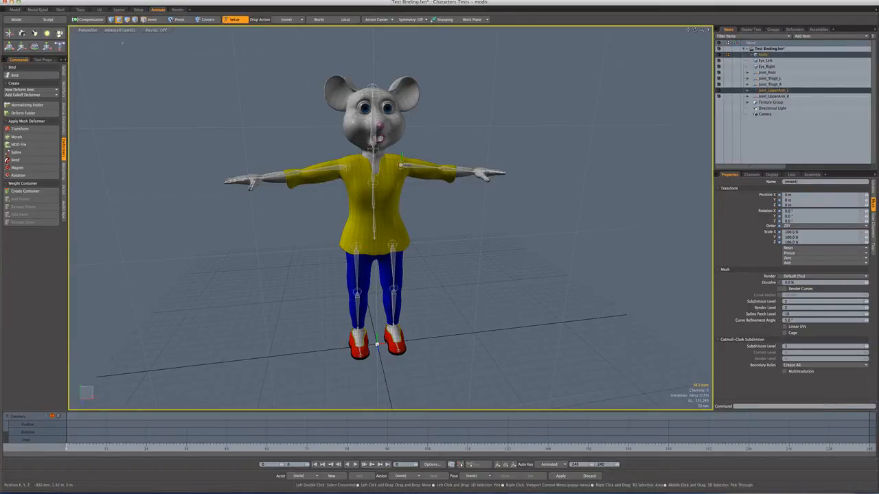
click(39, 77)
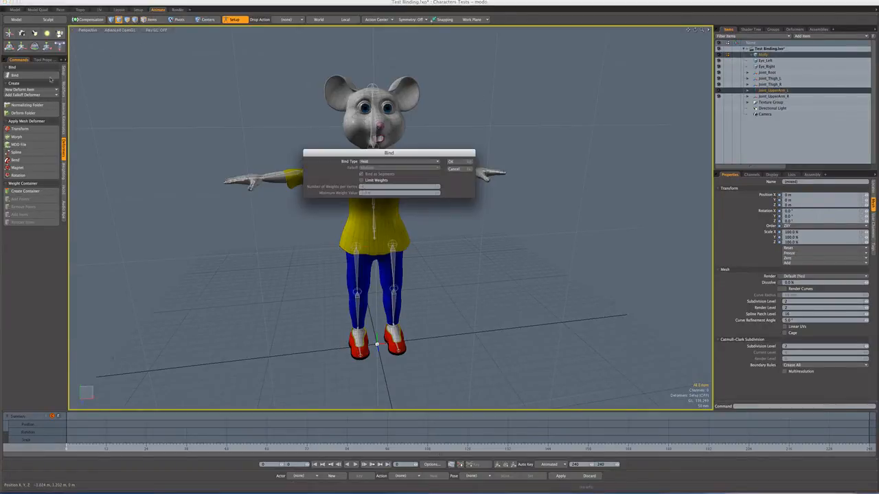
click(455, 163)
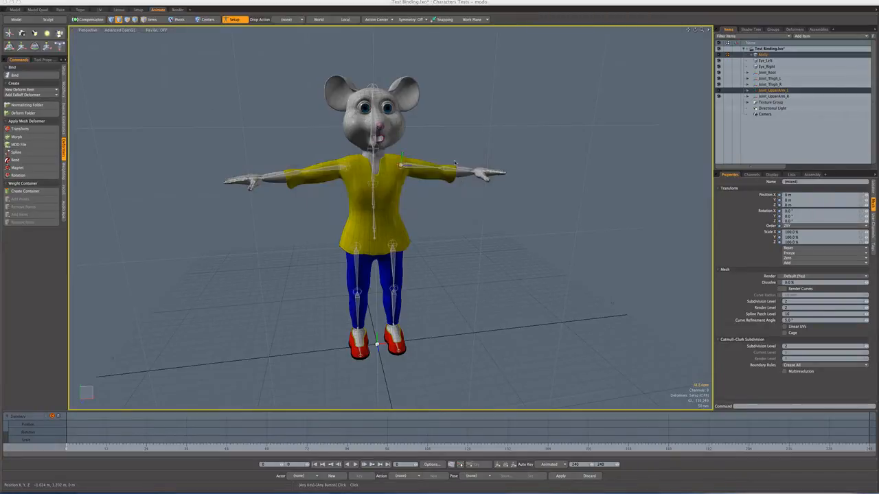
Bind the Molly mesh to the Joint_UpperArm_R chain using the Heat bind type
click(774, 96)
ctrl+click(762, 54)
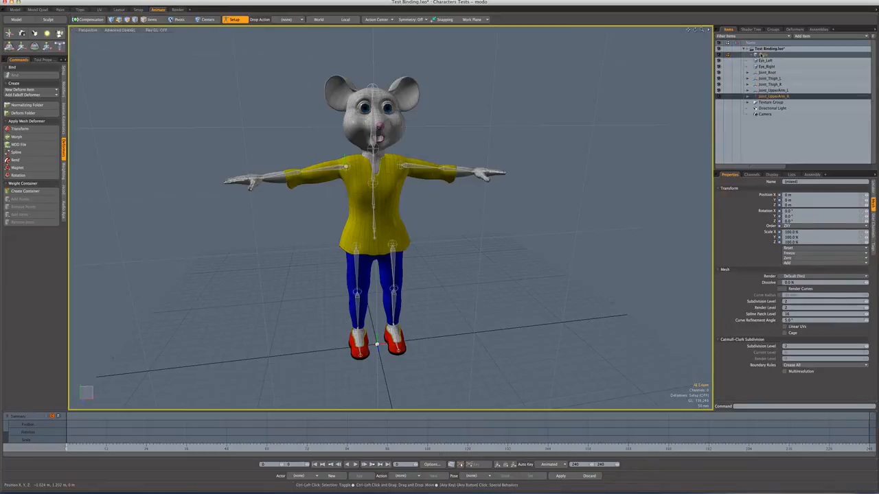
click(39, 76)
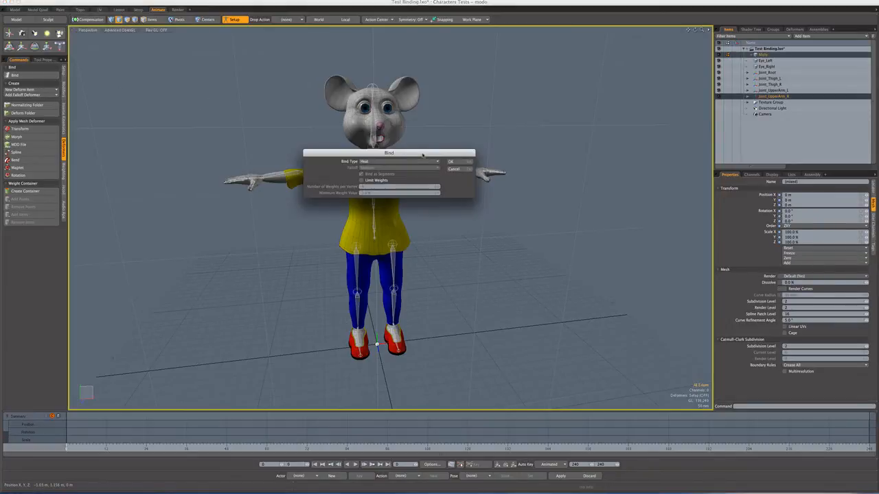
click(456, 162)
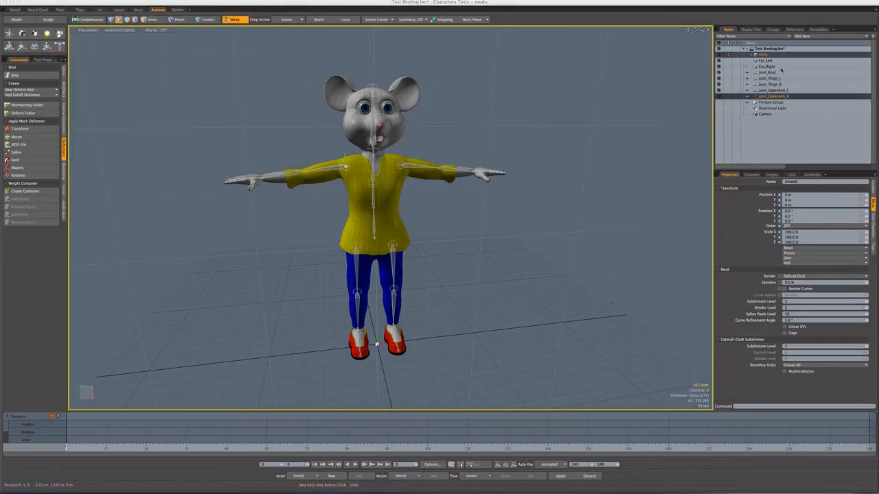
Move all the right-arm transform deformers, from Joint_UpperArm_R to Joint_Pinky3_R, out of Normalizing Folder_5 and delete the emptied folder
click(793, 30)
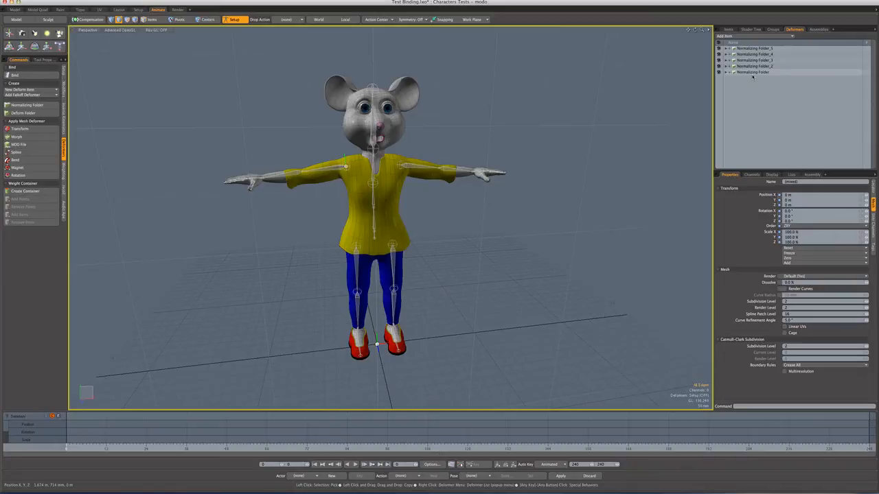
click(724, 50)
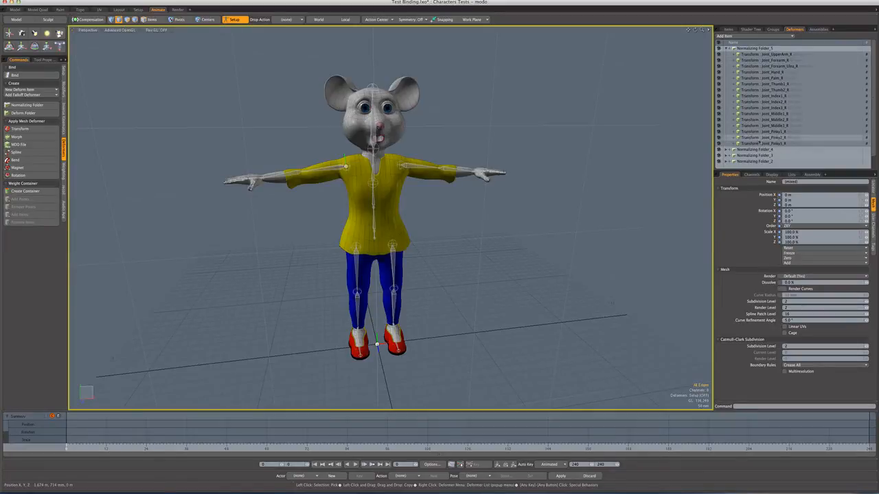
click(756, 54)
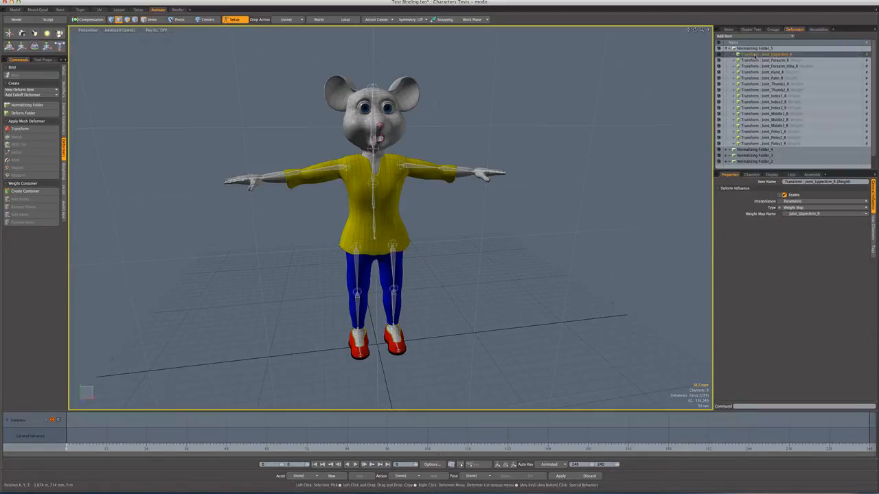
shift+click(761, 144)
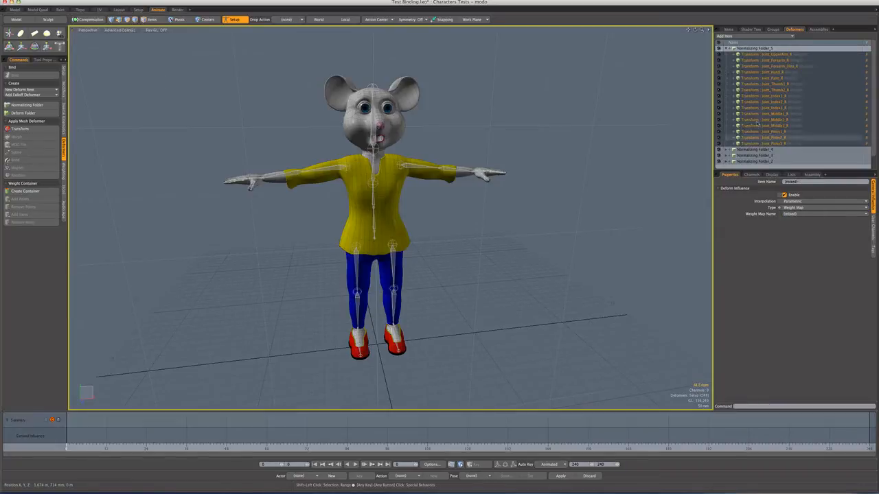
drag(749, 55, 751, 50)
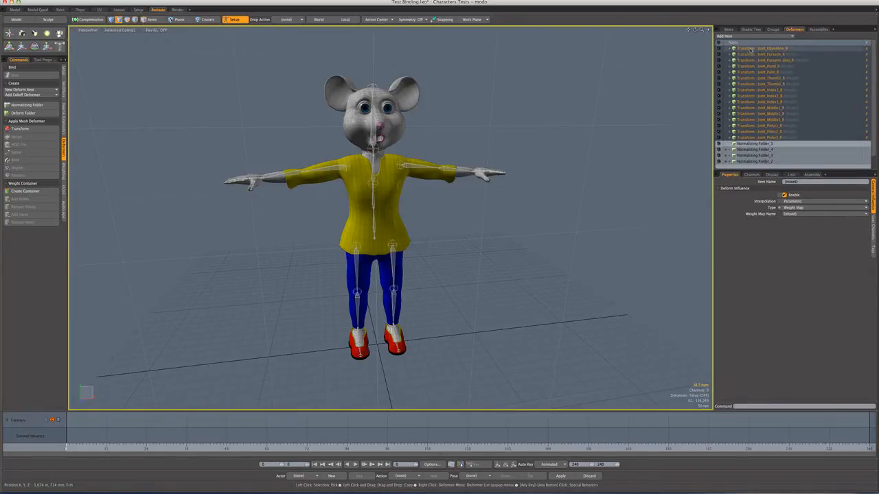
click(748, 143)
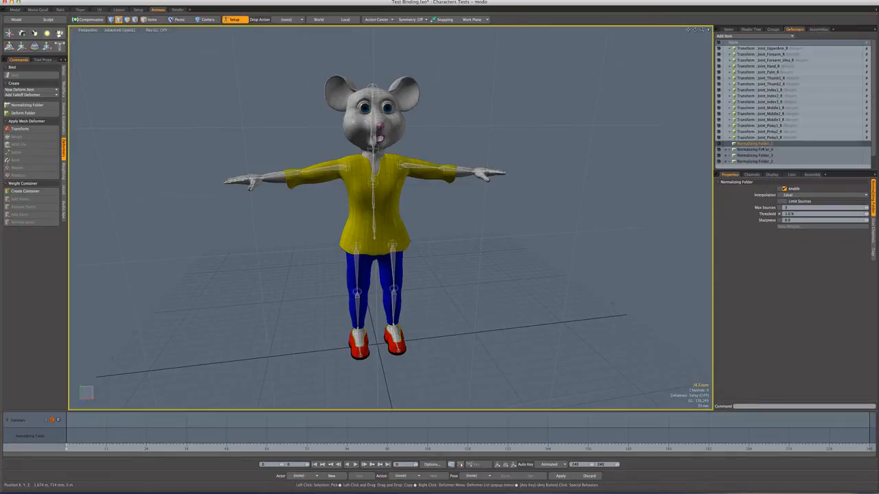
key(Delete)
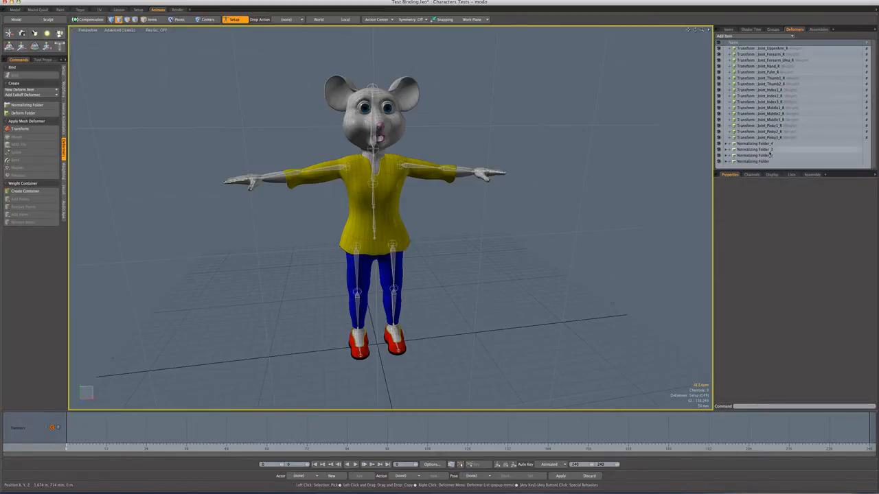
Move all the left-arm transform deformers, from Joint_UpperArm_L to Joint_Pinky3_L, out of Normalizing Folder_4 and delete the emptied folder
click(727, 144)
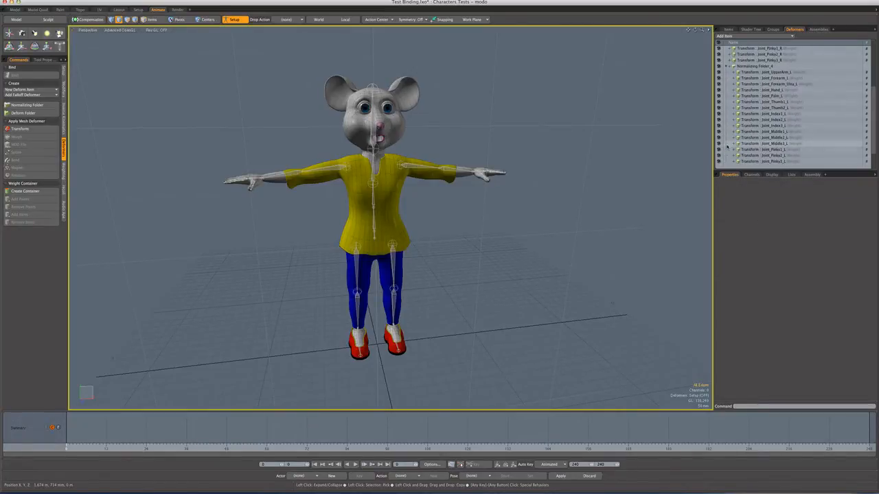
click(766, 72)
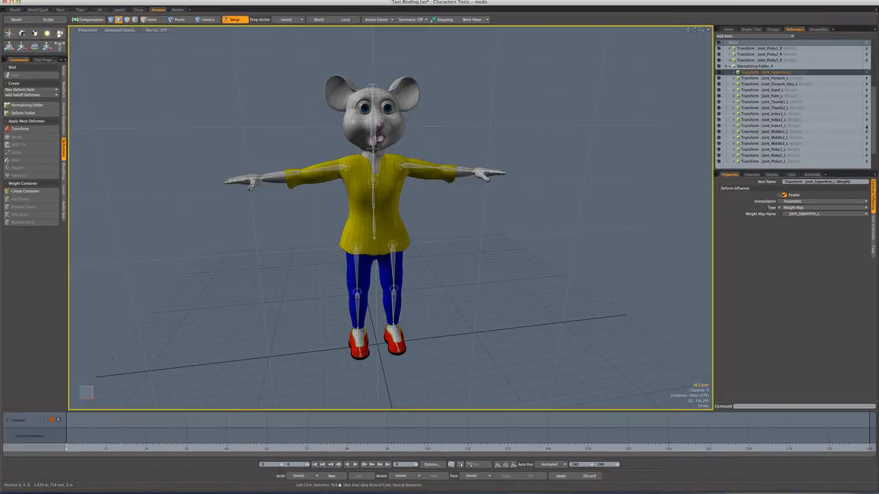
scroll(807, 140, down, 1)
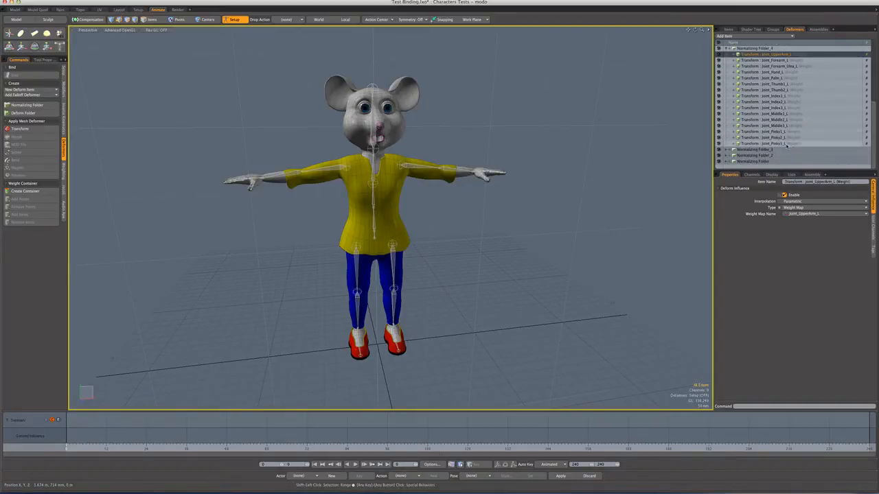
shift+click(808, 143)
drag(875, 130, 873, 96)
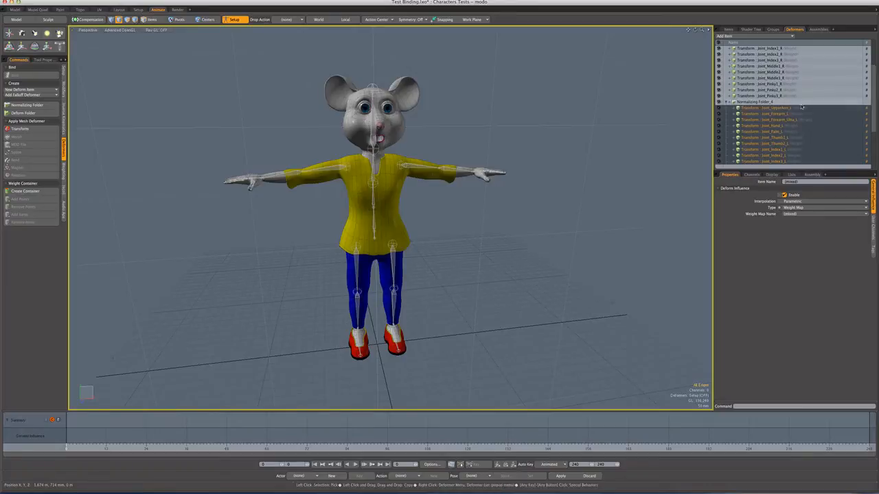
drag(772, 111, 772, 100)
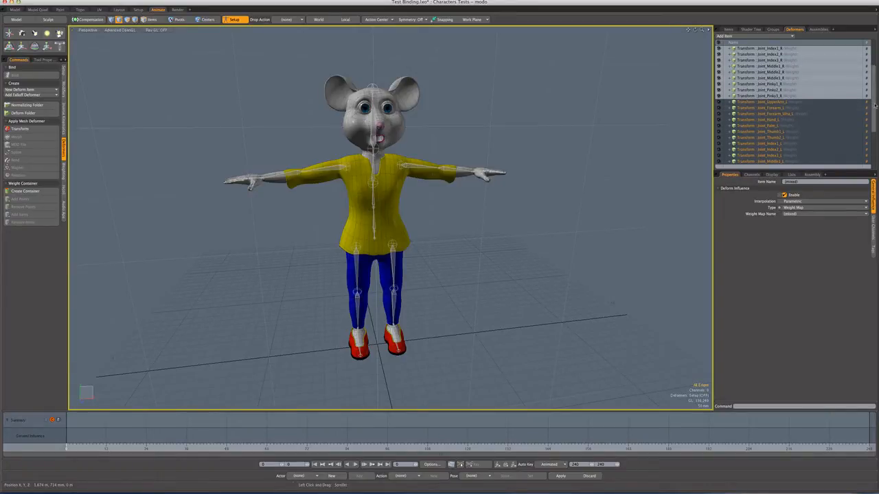
scroll(795, 134, down, 3)
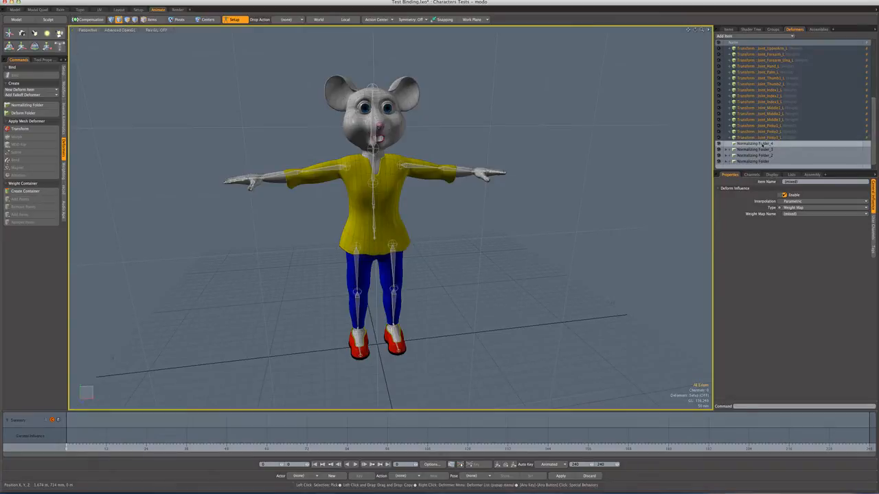
click(767, 143)
key(Delete)
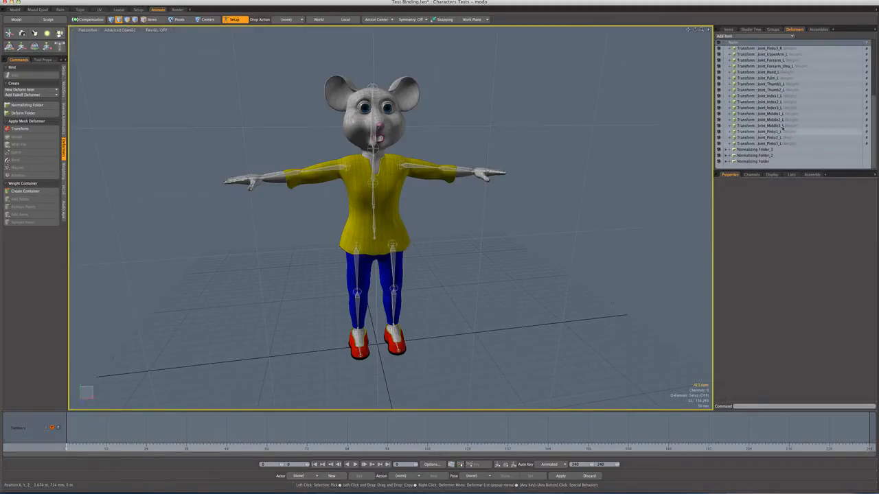
Move the right-leg transform deformers, from Joint_Thigh_R to Joint_Toe_R, out of Normalizing Folder_3 and delete the emptied folder
click(726, 150)
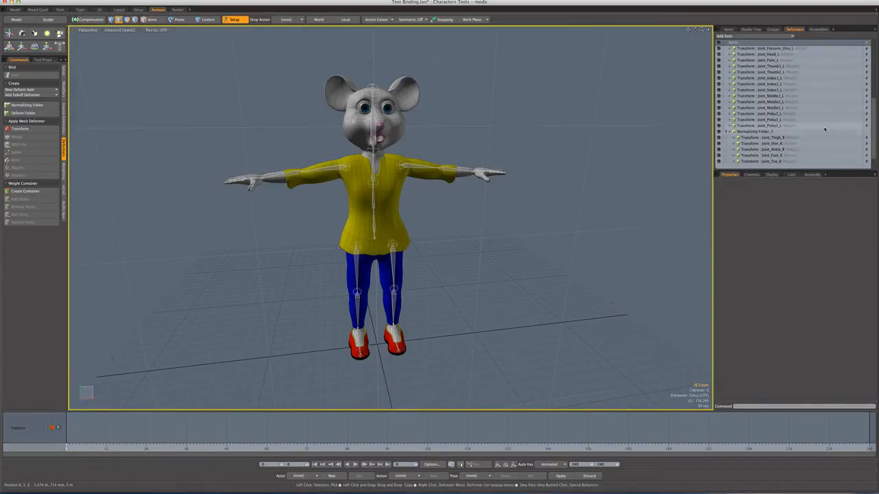
scroll(782, 129, down, 2)
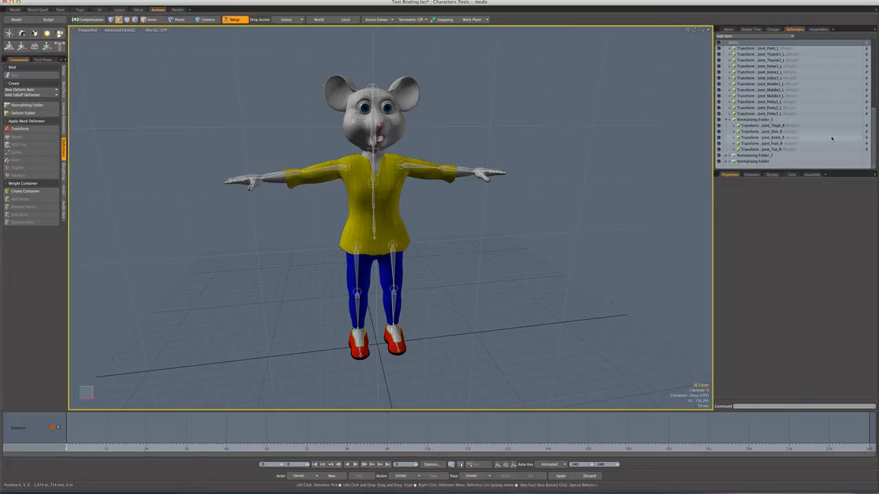
click(783, 126)
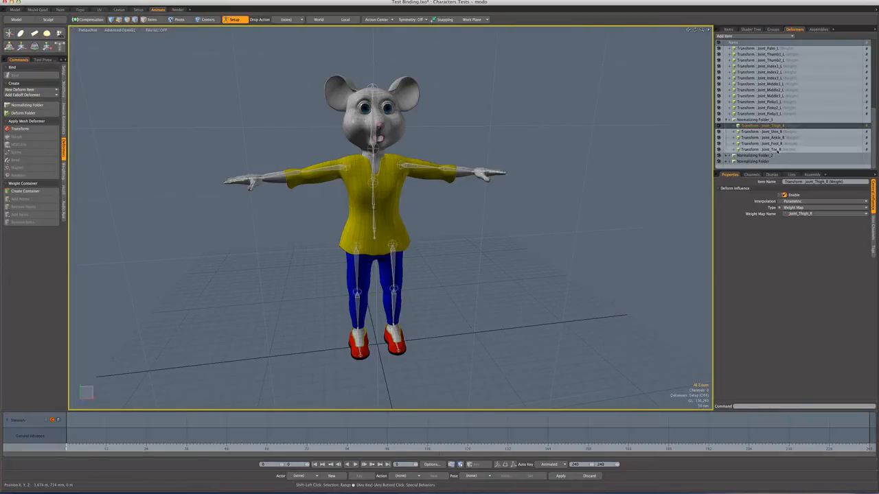
shift+click(776, 149)
drag(763, 129, 761, 120)
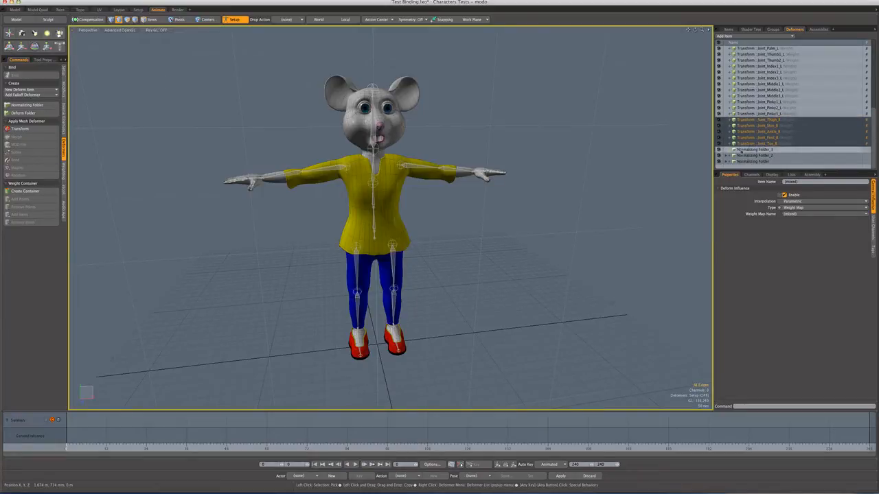
click(761, 156)
key(Delete)
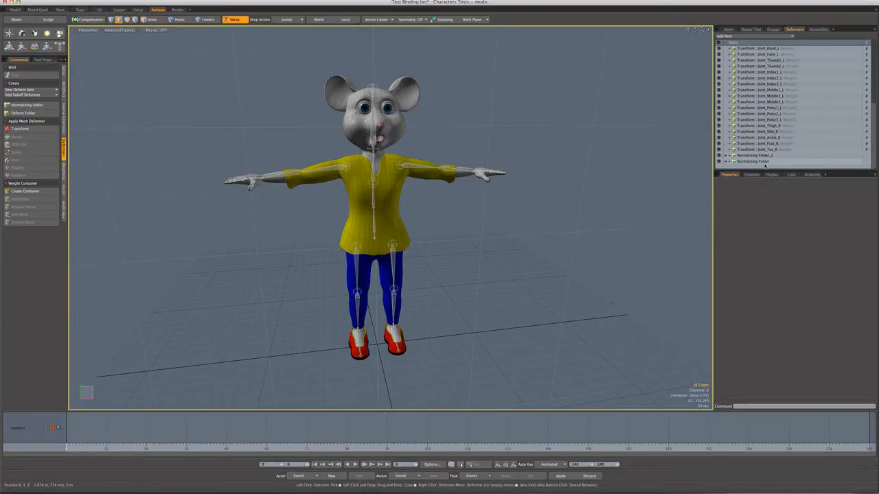
Move the left-leg transform deformers, from Joint_Thigh_L to Joint_Toe_L, out of Normalizing Folder_2 and delete the emptied folder
click(725, 156)
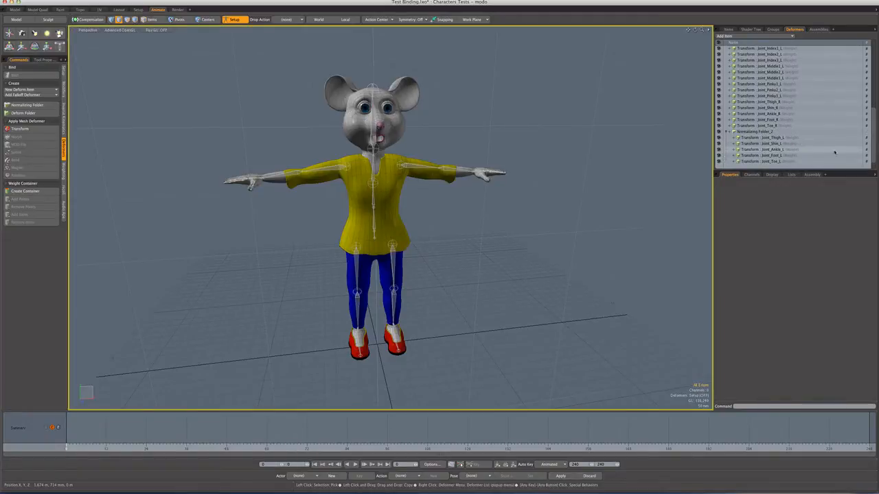
click(784, 138)
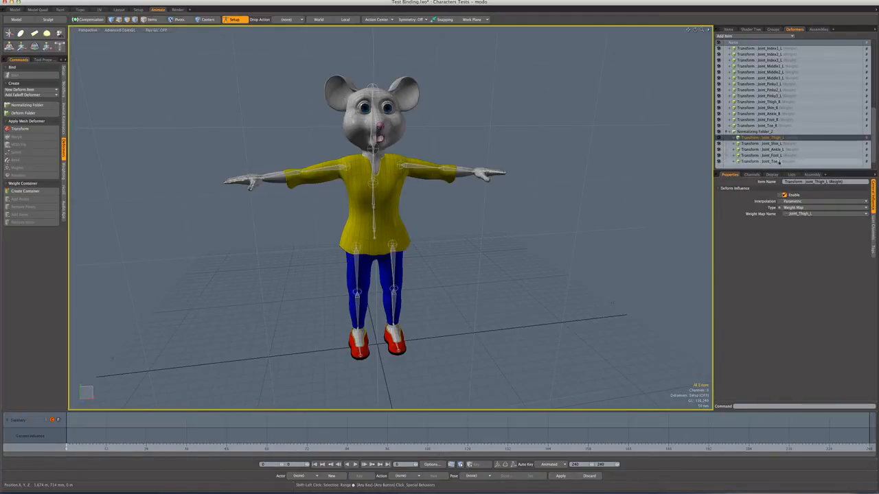
scroll(874, 139, down, 1)
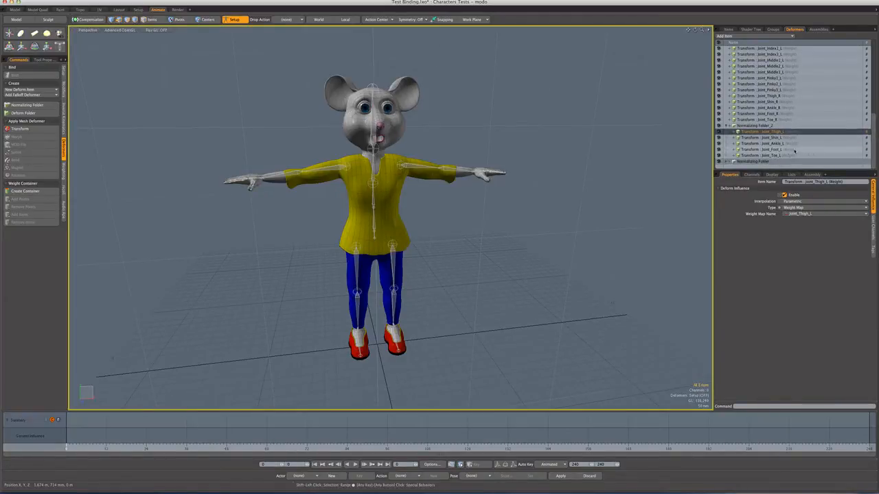
shift+click(768, 155)
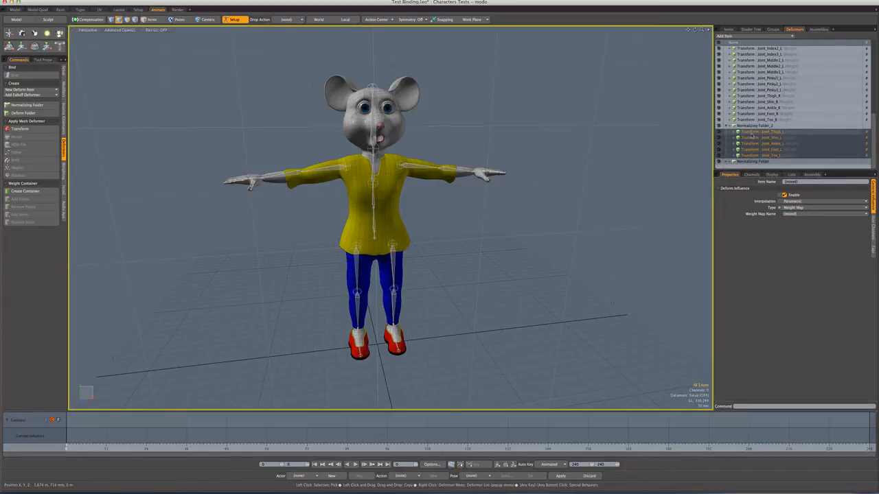
drag(752, 136, 753, 125)
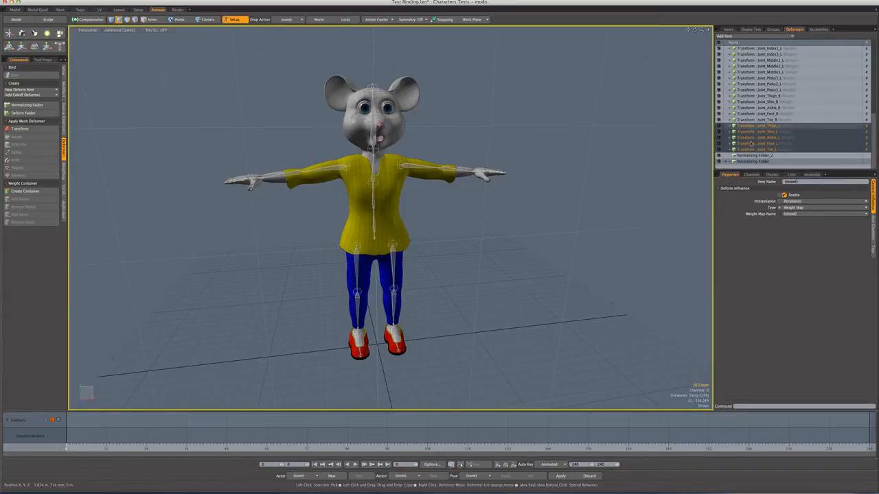
click(770, 155)
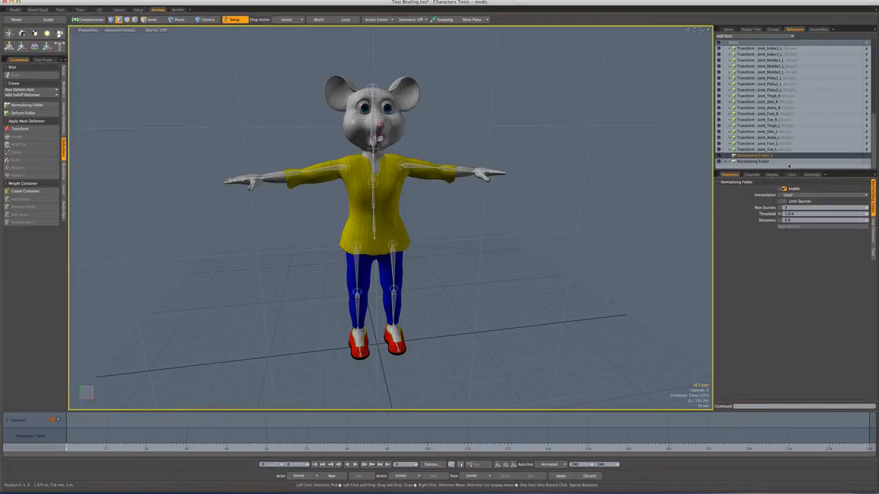
key(Delete)
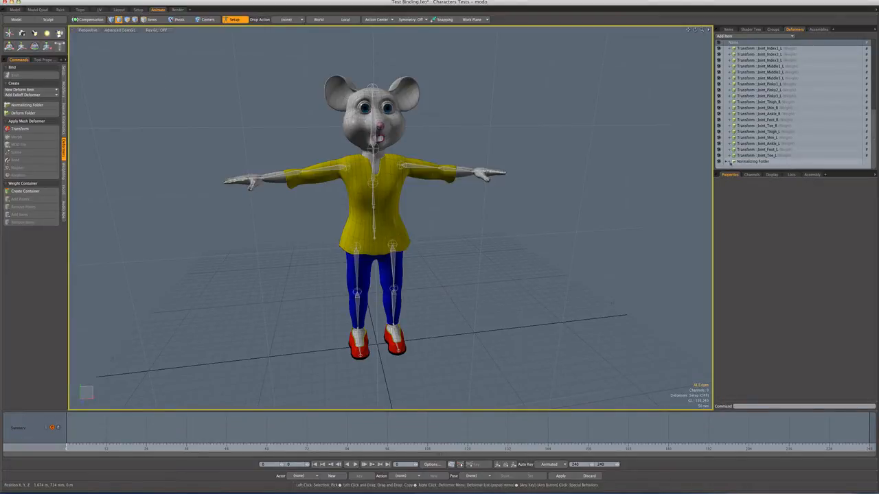
Move the spine transform deformers, from Joint_Root to Joint_Head, out of the remaining Normalizing Folder
click(729, 162)
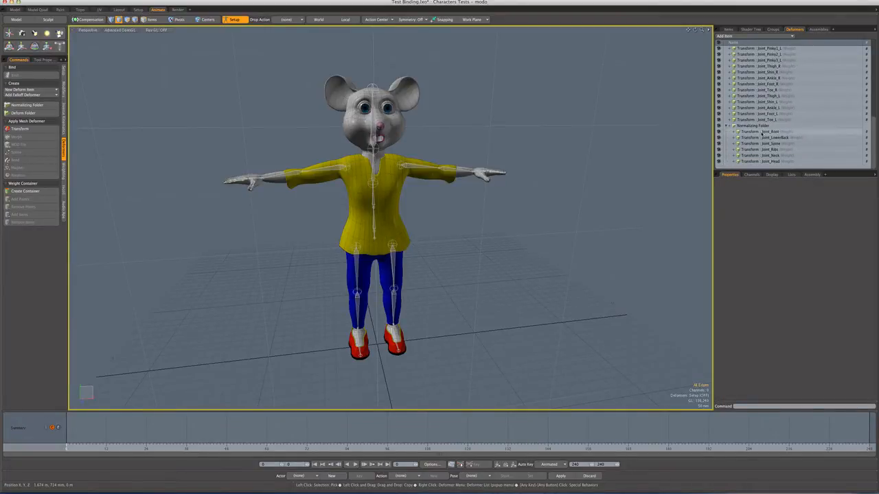
click(761, 132)
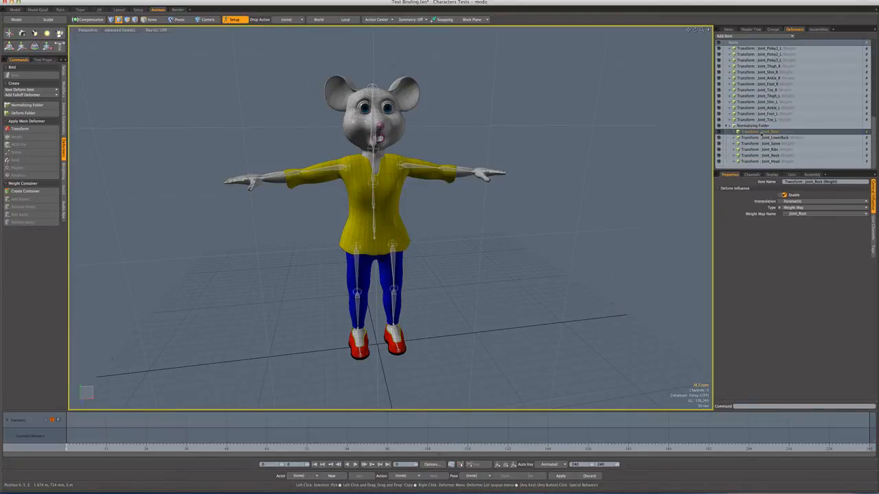
shift+click(767, 162)
drag(755, 135, 755, 126)
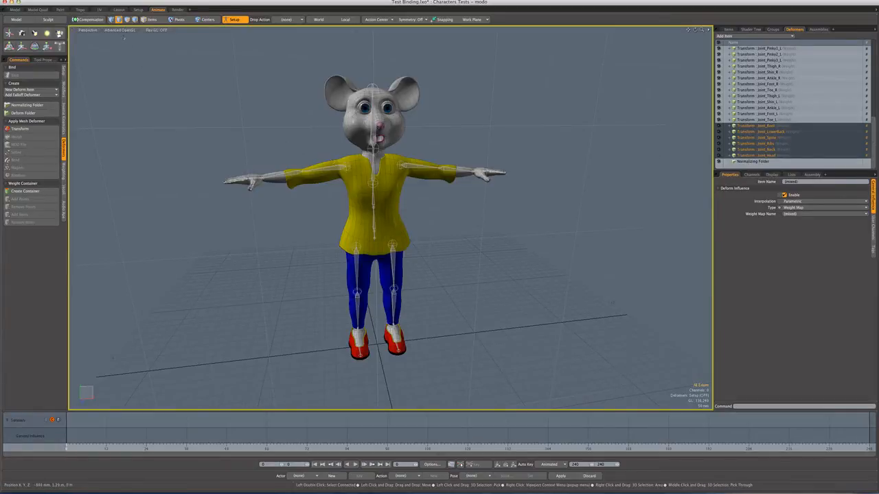
Set the perspective viewport's shading to Vertex Map and clear the deformer selection
click(119, 30)
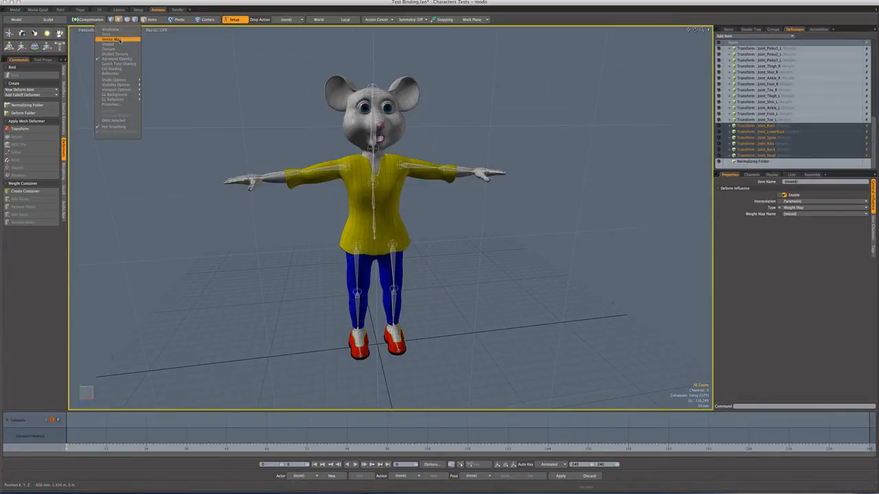
click(112, 39)
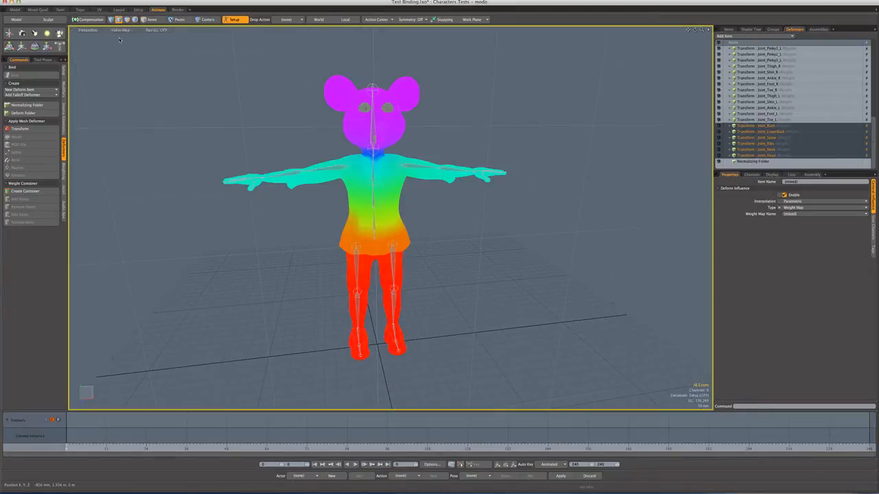
click(261, 145)
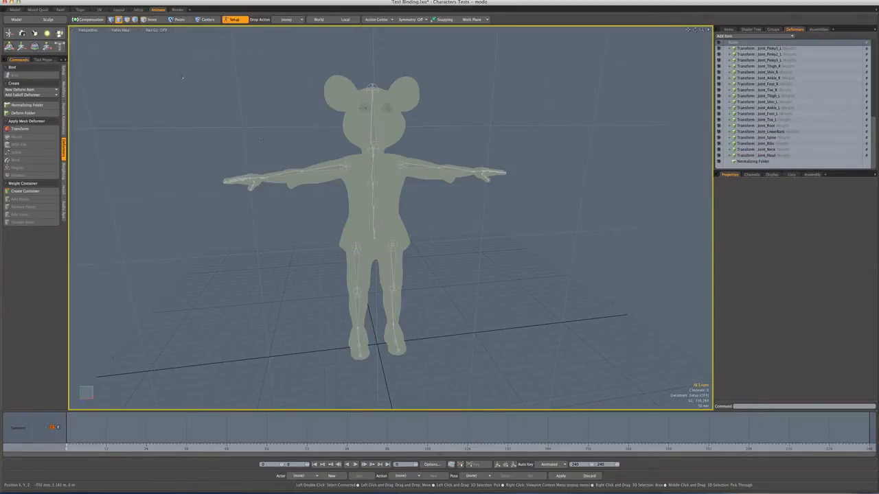
Switch to item selection and examine the weight map influence of Joint_UpperArm_L and Joint_Forearm_L on the mesh
click(150, 20)
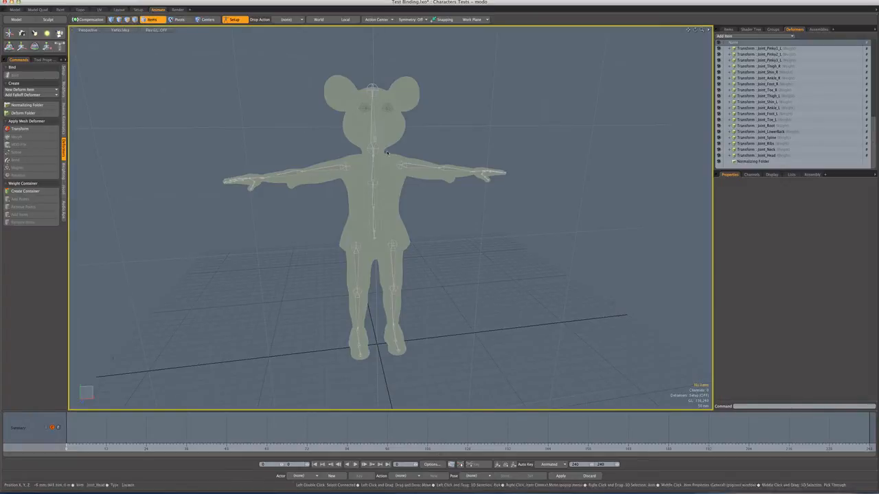
click(418, 168)
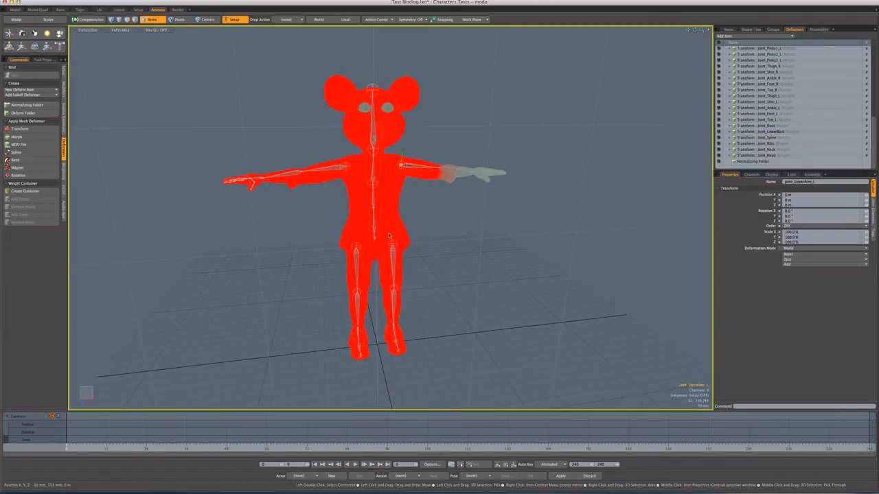
alt+drag(454, 175, 442, 205)
click(443, 199)
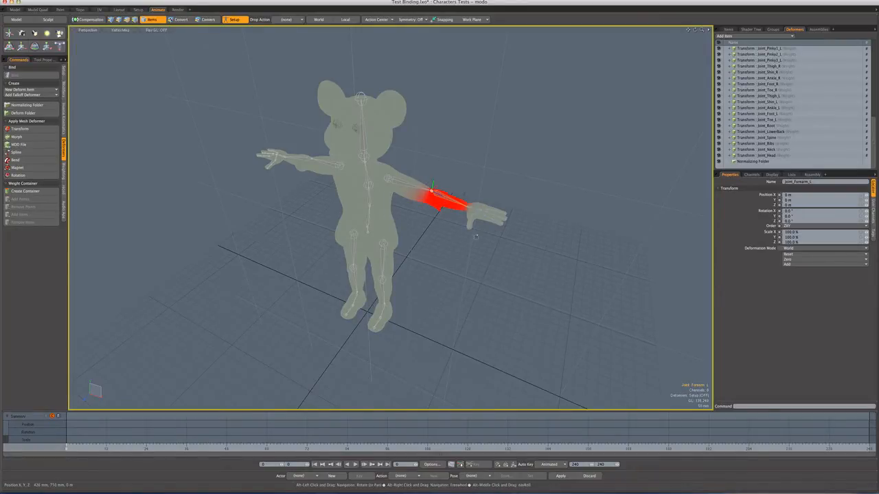
Examine the weight map influence of the left thumb, index and middle finger joints on the character's hand
scroll(473, 185, up, 5)
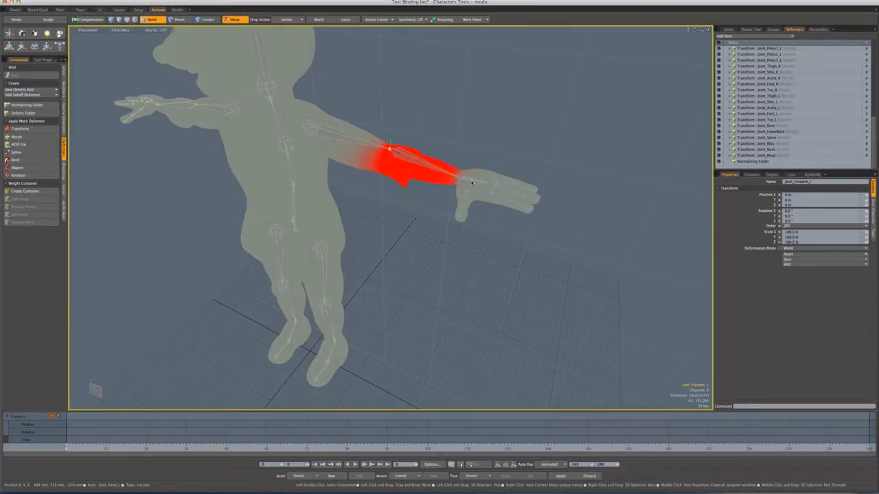
click(473, 188)
click(473, 191)
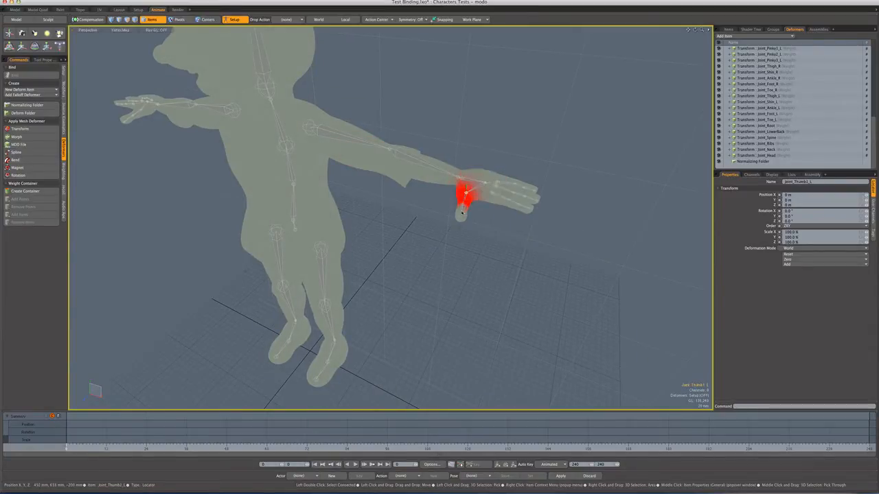
click(465, 200)
click(498, 198)
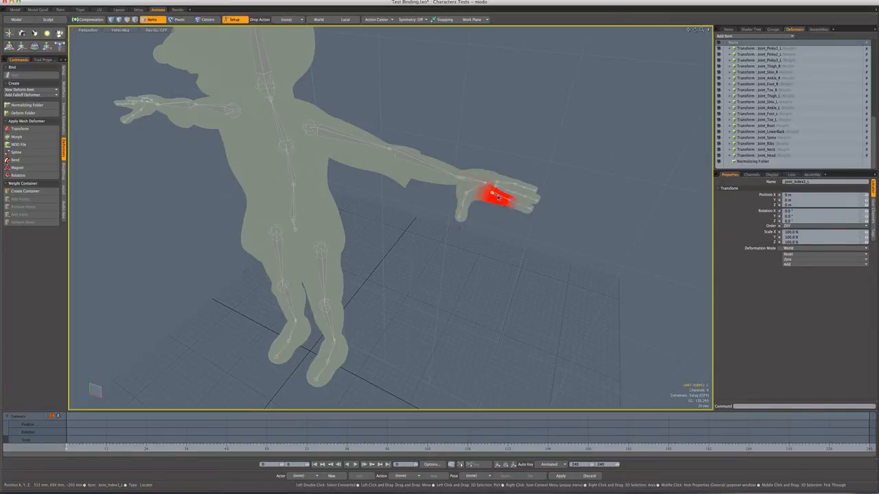
alt+drag(508, 211, 464, 311)
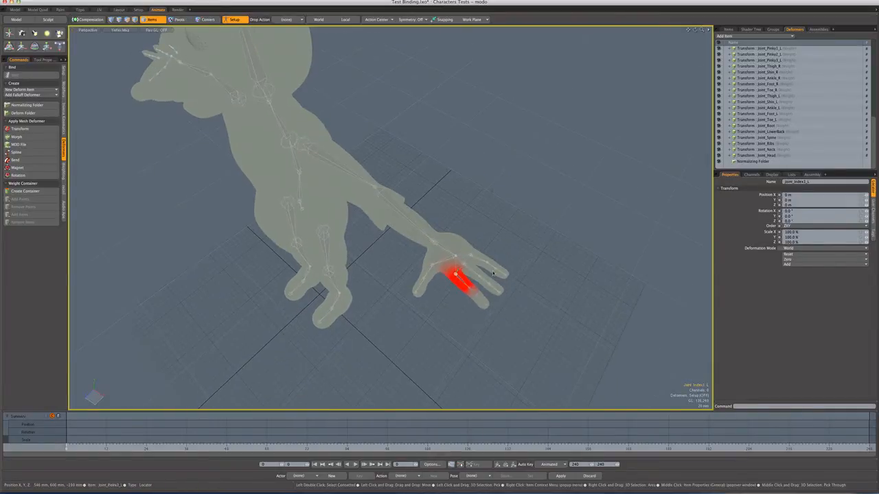
click(472, 293)
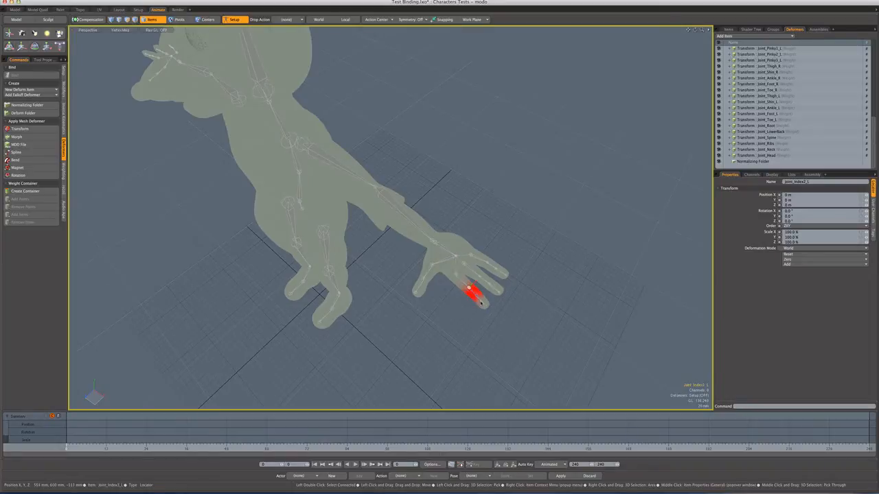
click(468, 269)
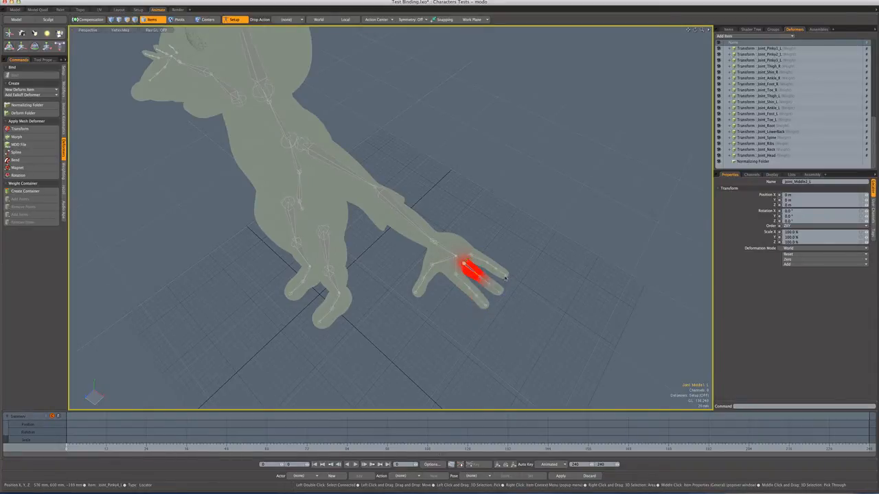
key(Down)
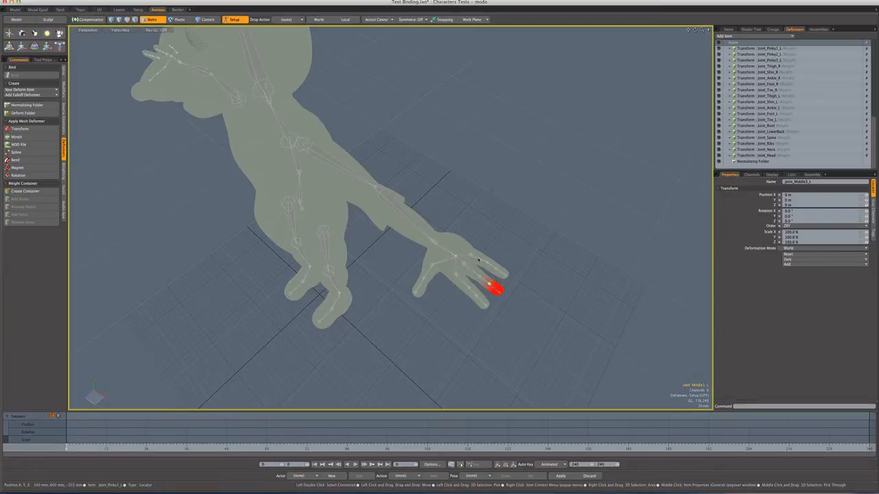
Examine the weight map influence of the left pinky finger joints down to Joint_Pinky3_L, and clear the joint selection
click(505, 276)
key(Down)
key(Down)
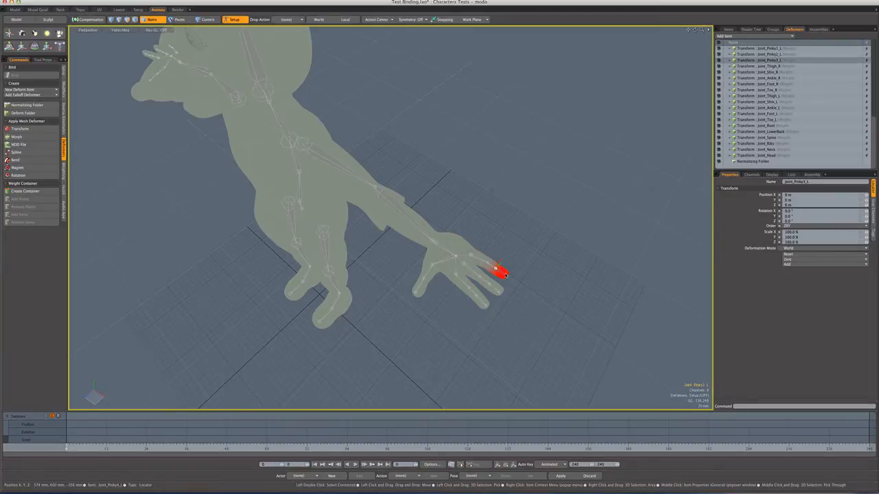
alt+drag(506, 277, 447, 251)
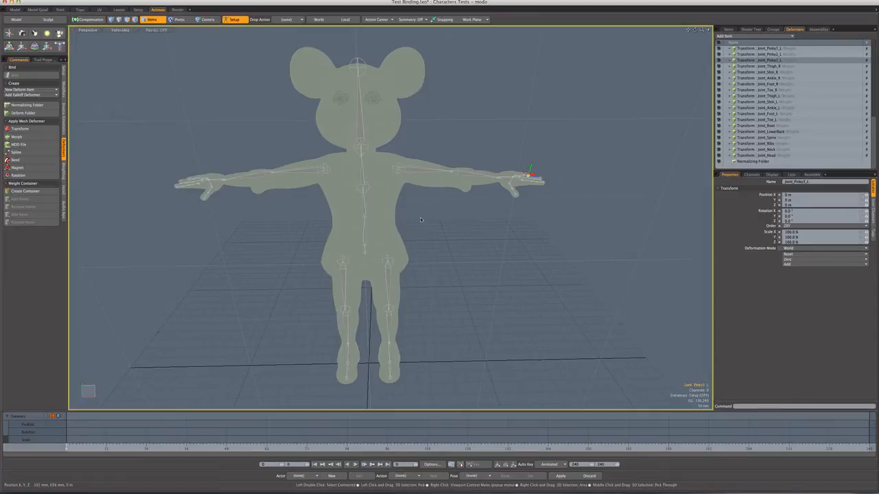
click(430, 221)
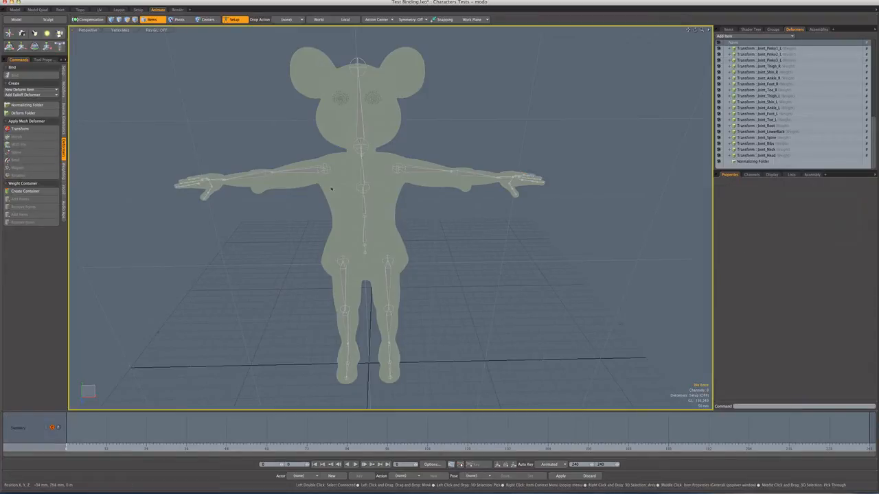
Examine the weight map influence of Joint_UpperArm_R, Joint_Thigh_R and Joint_Thigh_L on the whole body
click(311, 171)
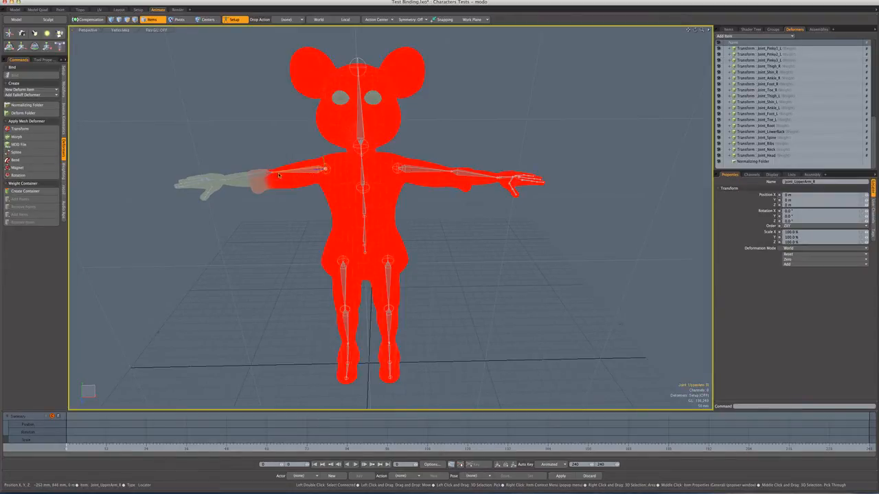
click(345, 281)
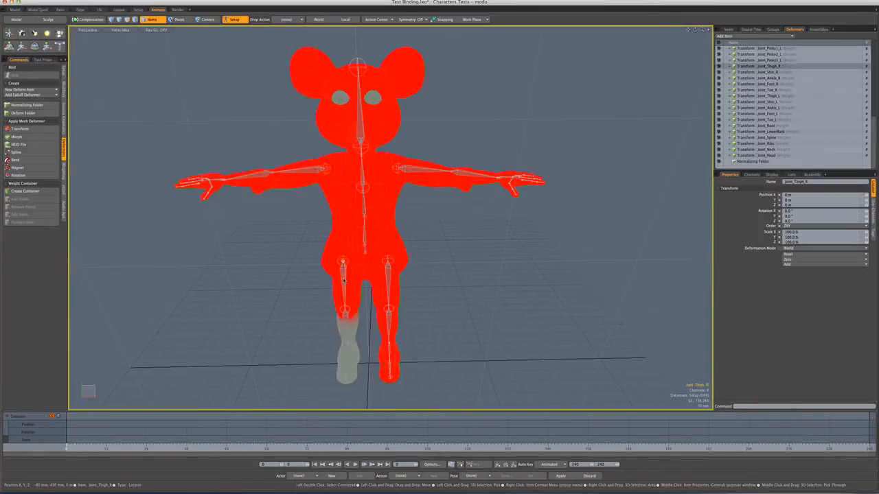
click(389, 285)
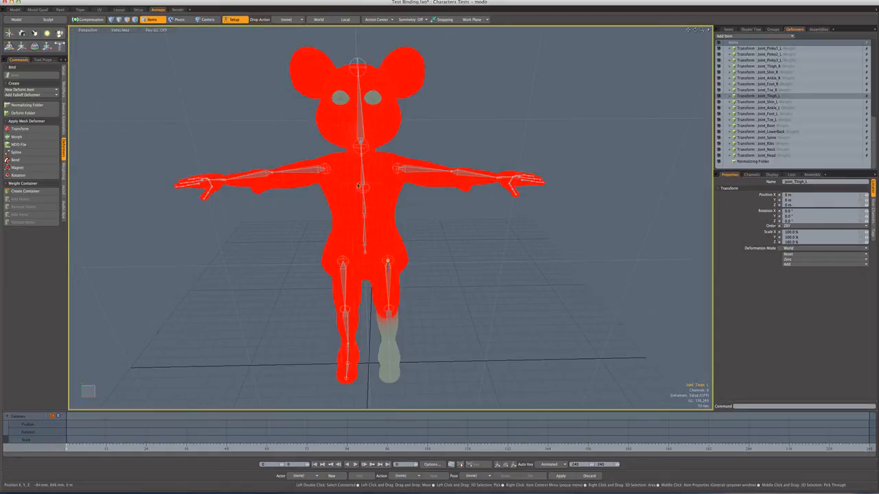
Select Joint_UpperArm_L and show the whole character in the Front view
click(409, 170)
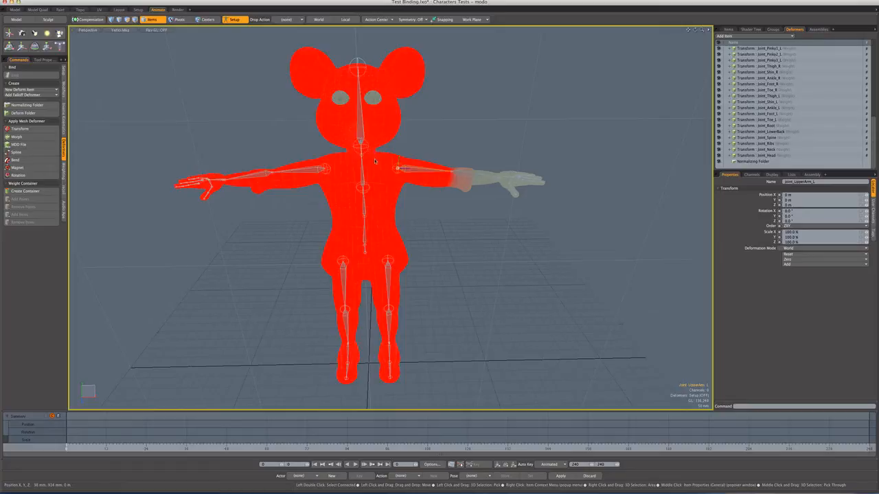
key(ctrl+space)
click(438, 231)
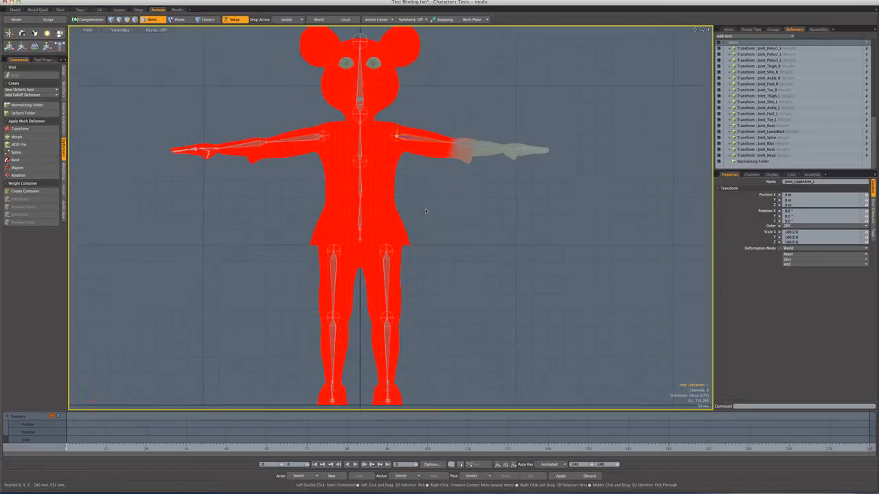
scroll(439, 190, down, 3)
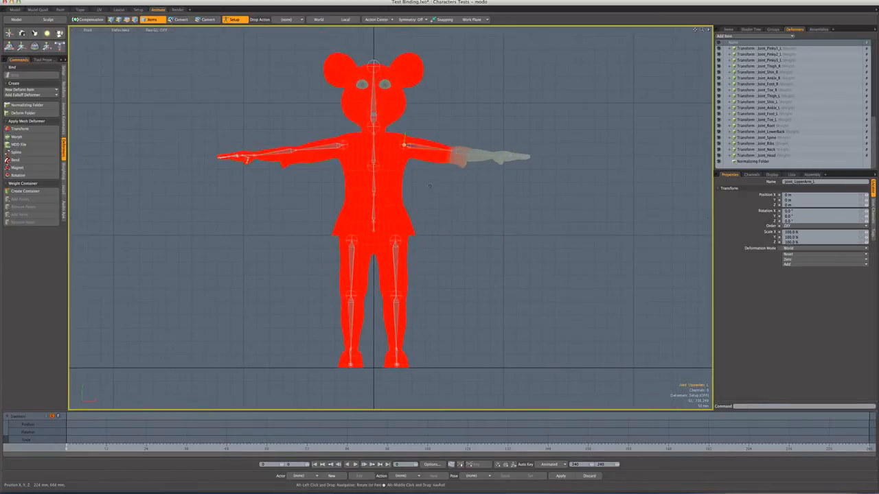
alt+shift+drag(431, 185, 424, 188)
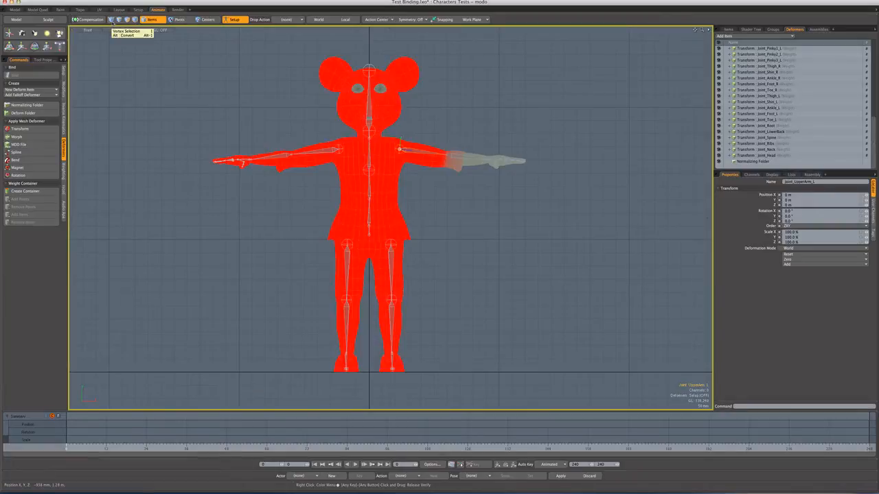
Open the weighting tools and select every mesh vertex except those of the character's left arm
click(111, 20)
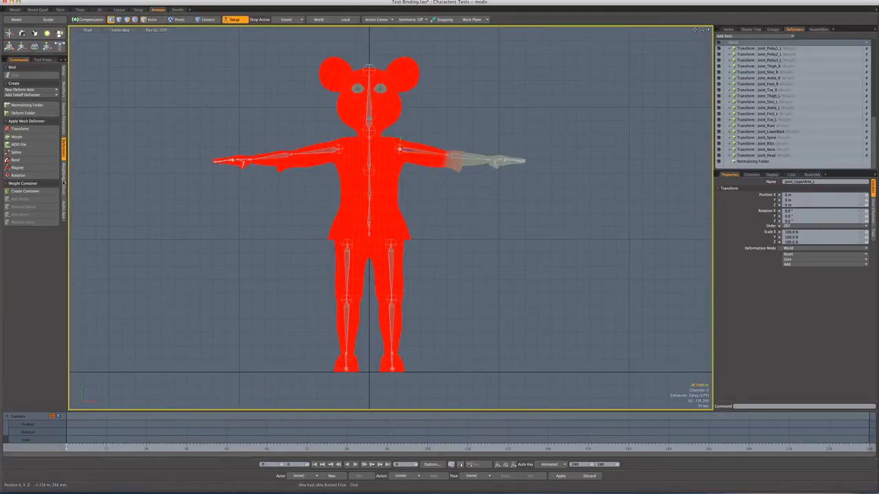
click(63, 171)
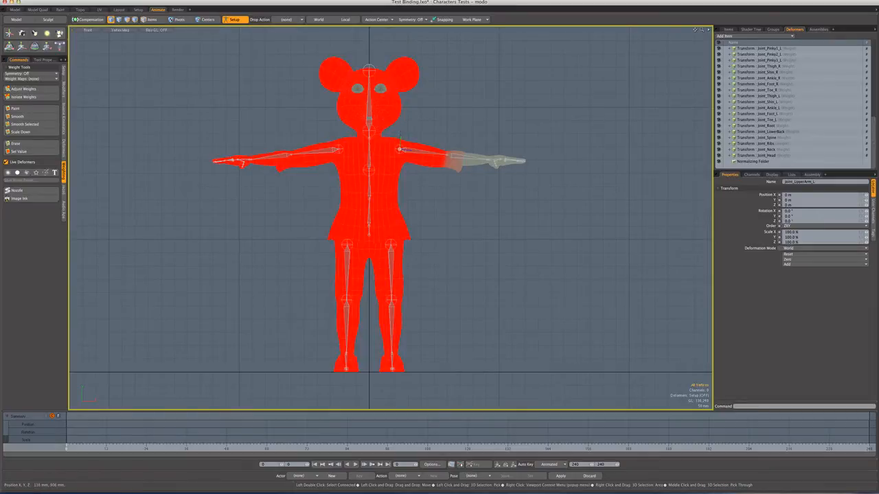
drag(398, 132, 529, 175)
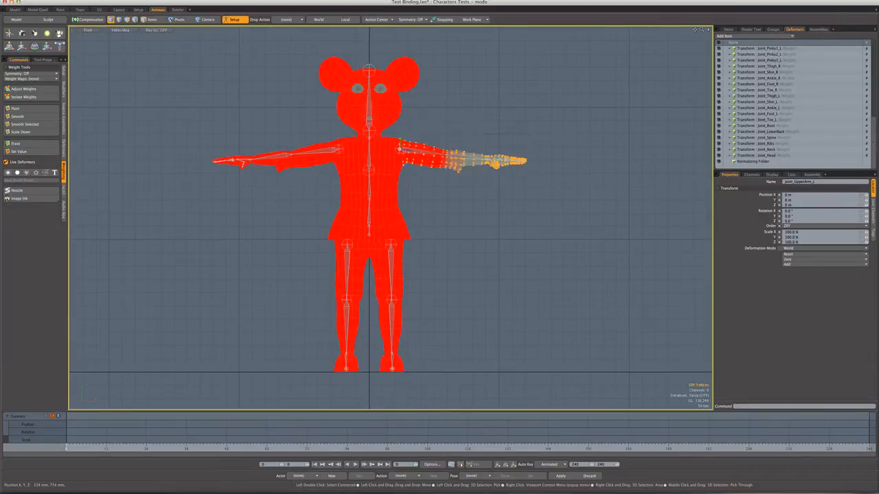
key(bracketleft)
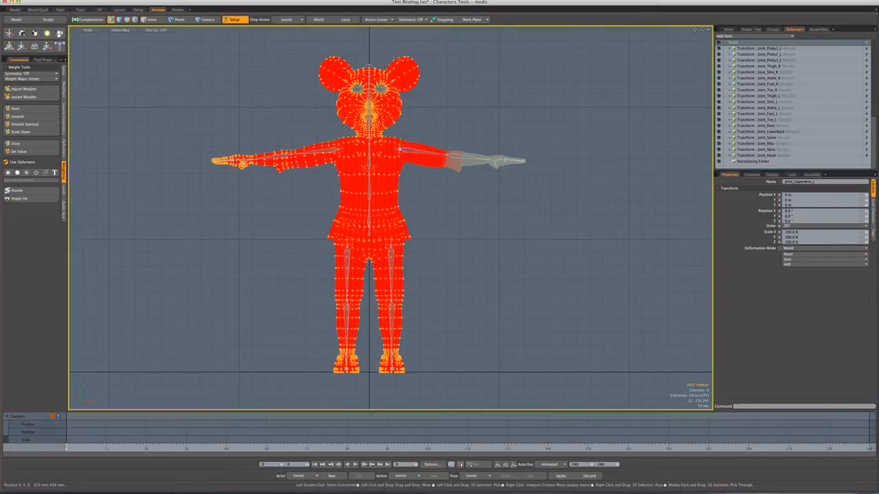
Remove Joint_UpperArm_L's weight from the selected body vertices with Adjust Weights, and return to item selection
click(26, 90)
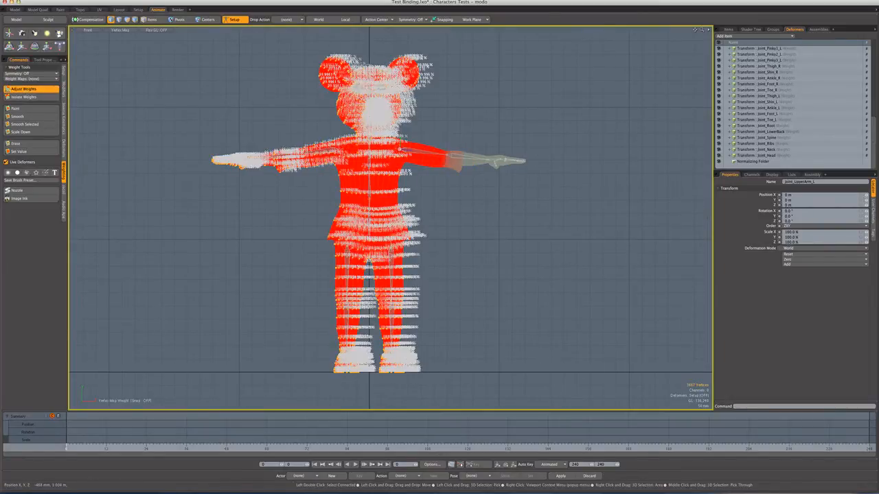
drag(247, 107, 192, 106)
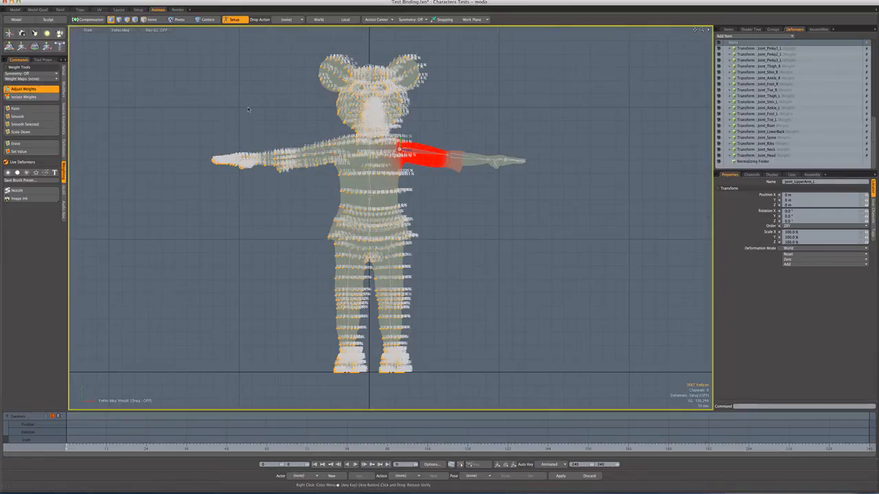
click(150, 19)
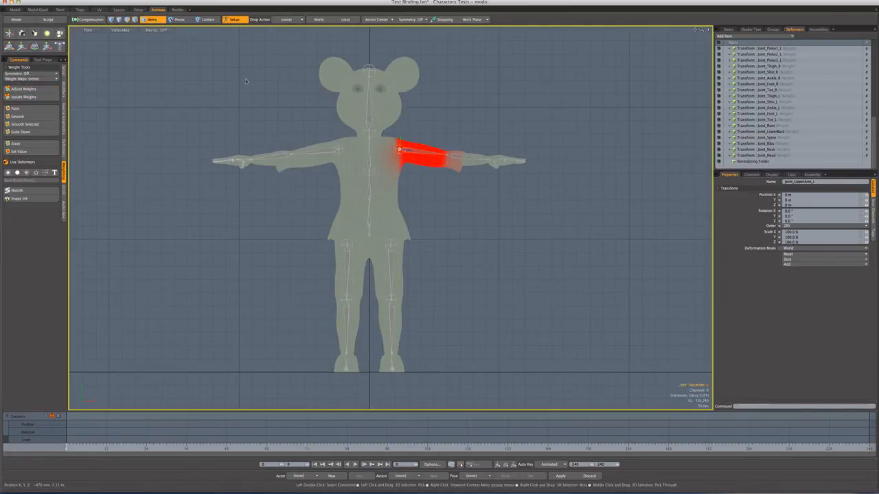
Check Joint_Forearm_L's weight values on the vertices outside the left arm with Adjust Weights, and return to item selection
key(Down)
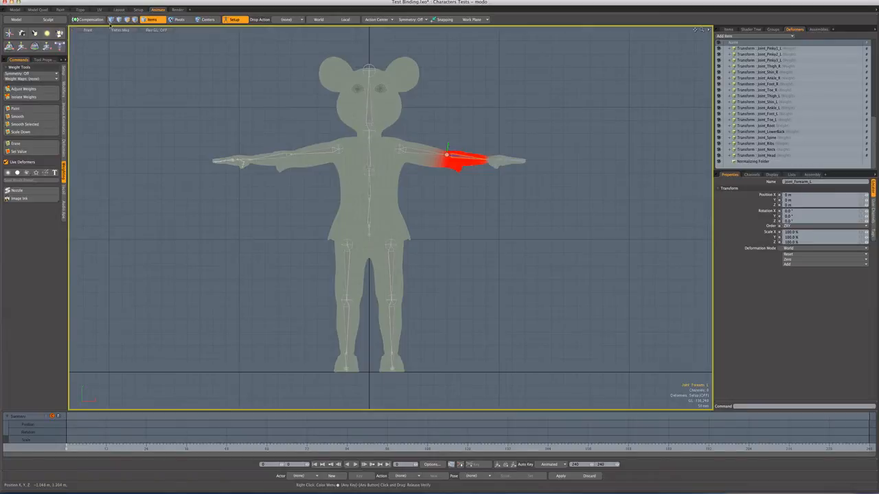
click(110, 19)
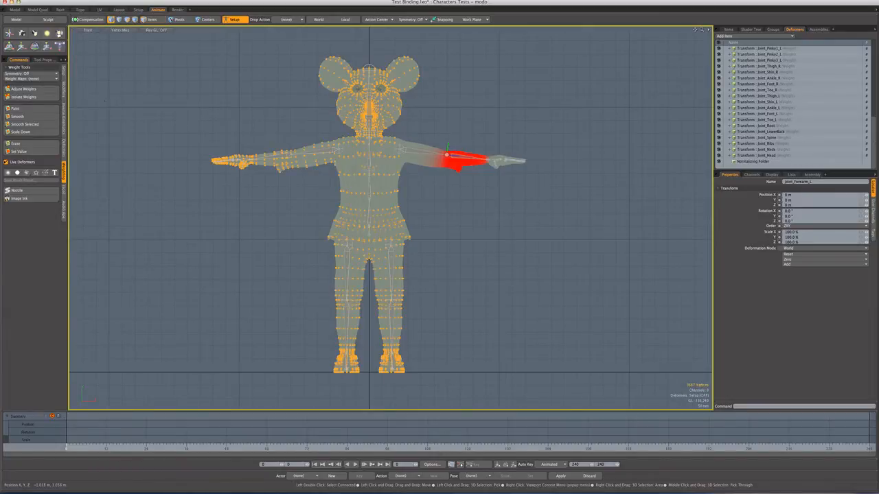
click(30, 89)
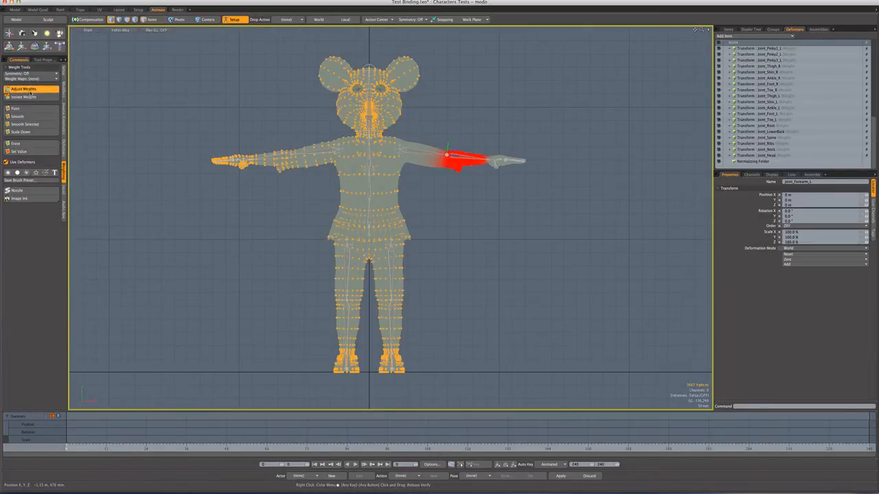
ctrl+alt+drag(416, 284, 485, 277)
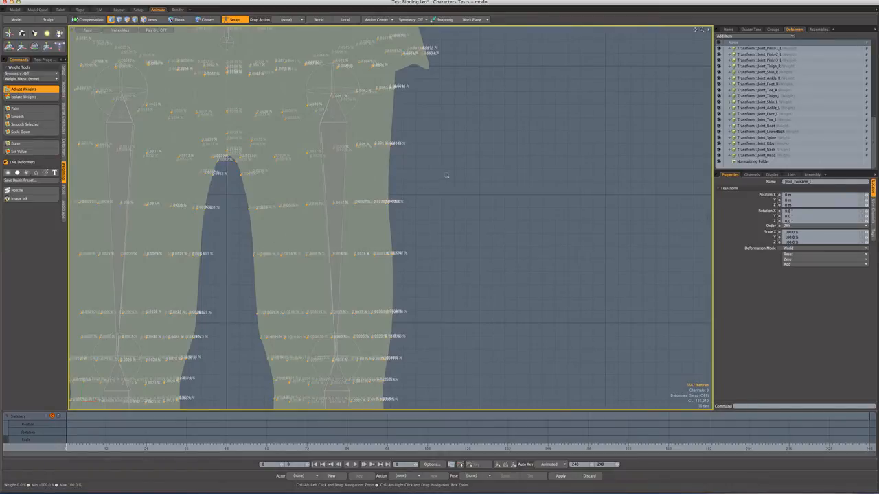
ctrl+alt+drag(447, 177, 355, 171)
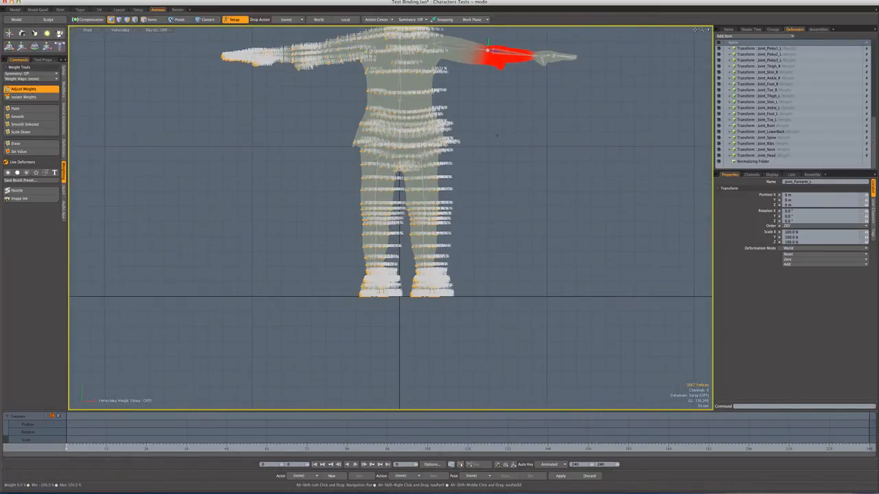
alt+shift+drag(489, 152, 452, 252)
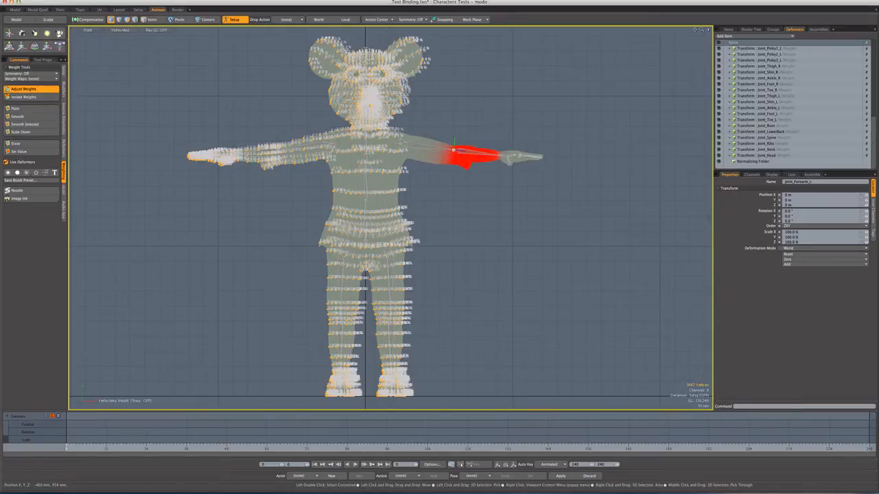
key(space)
key(5)
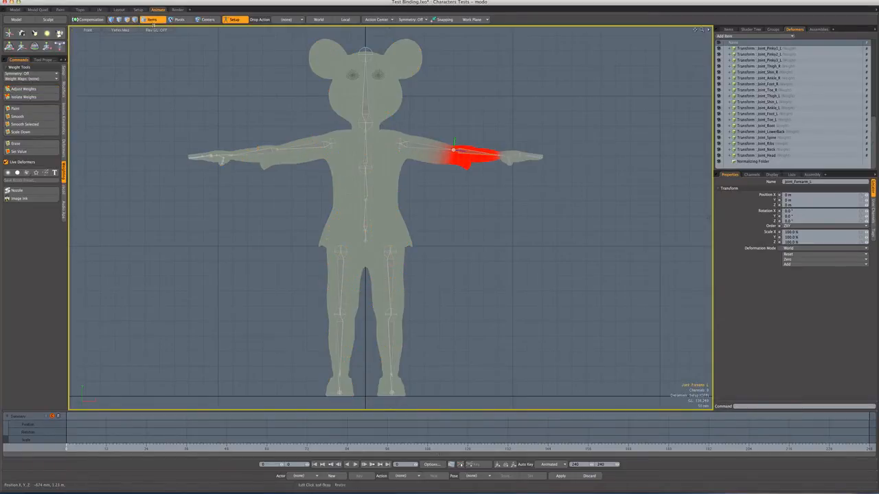
Select Joint_UpperArm_R and all mesh vertices except those of the character's right arm
click(312, 148)
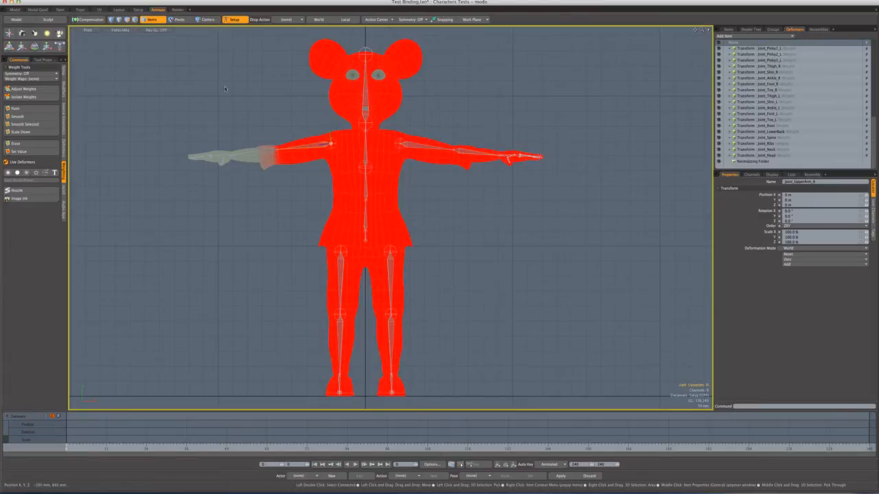
key(1)
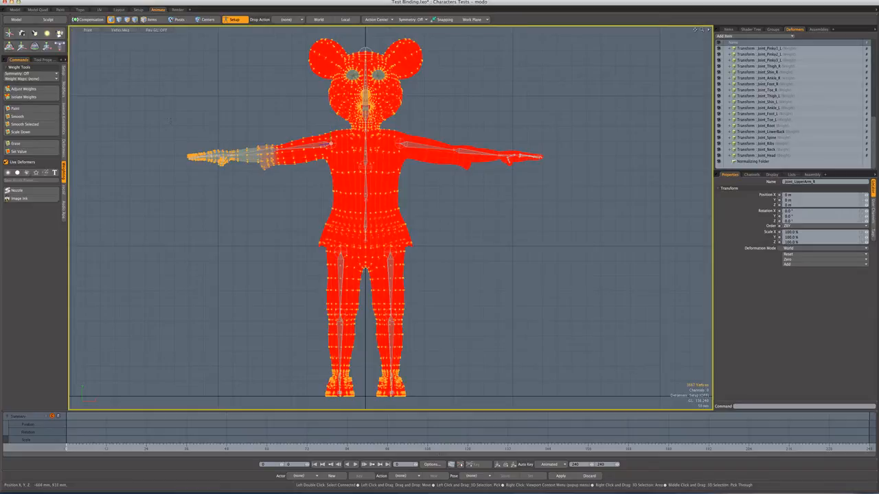
drag(170, 121, 331, 173)
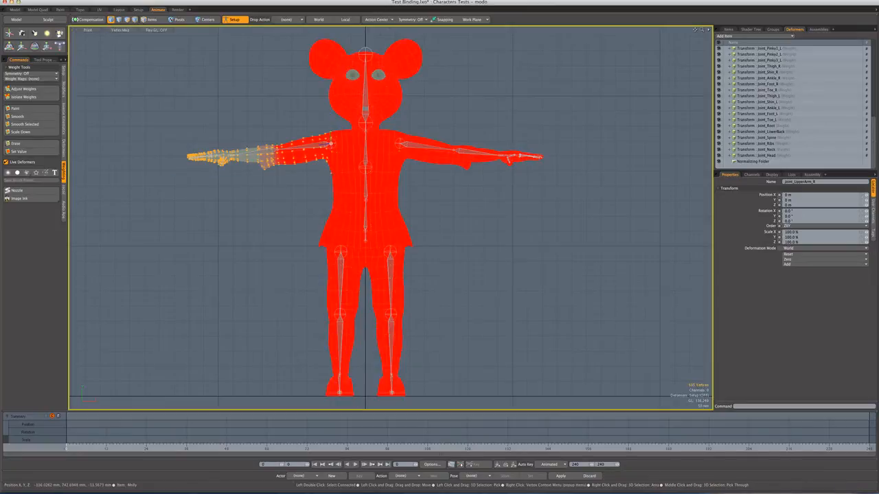
key(bracketleft)
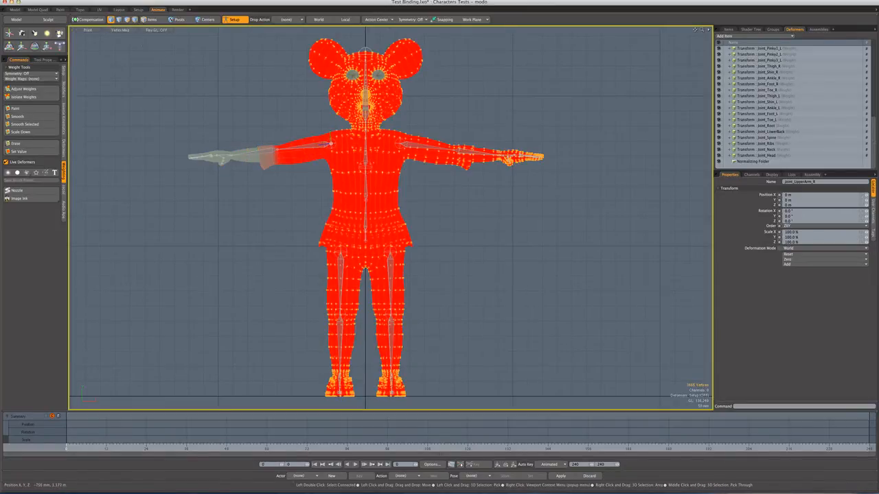
Lower Joint_UpperArm_R's weight on the selected body vertices by 100% with Adjust Weights, and return to item selection
click(21, 89)
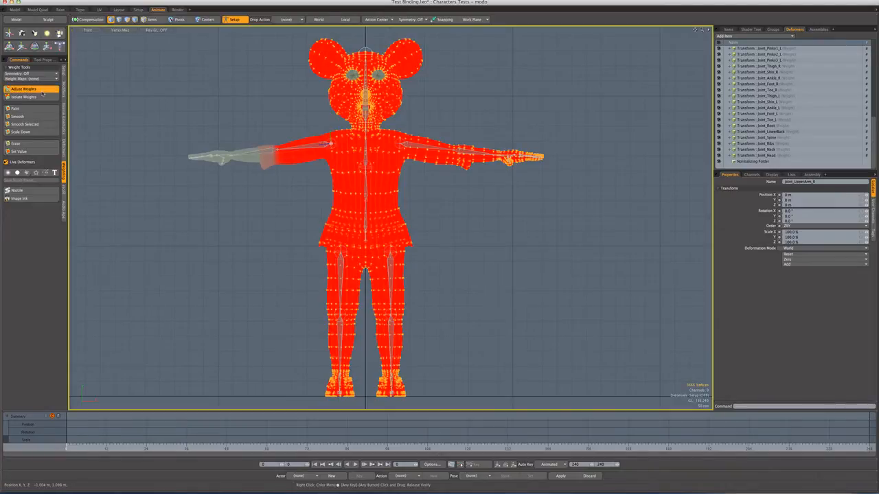
drag(239, 100, 170, 100)
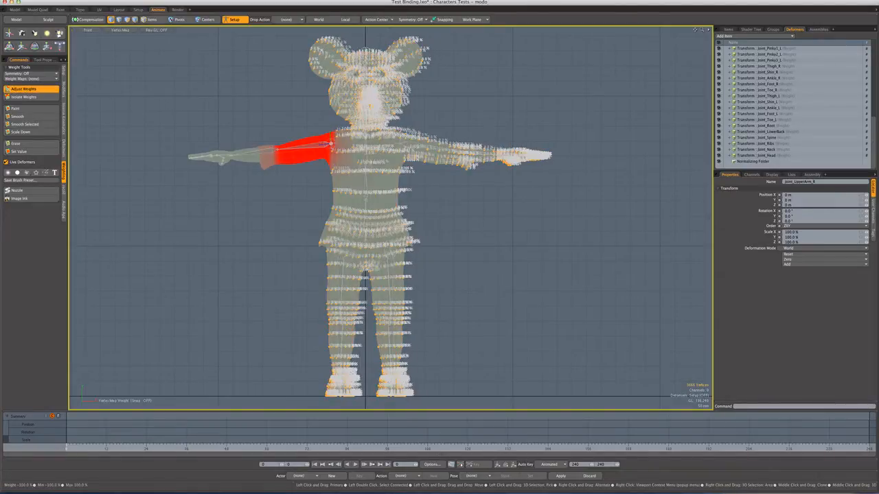
click(155, 20)
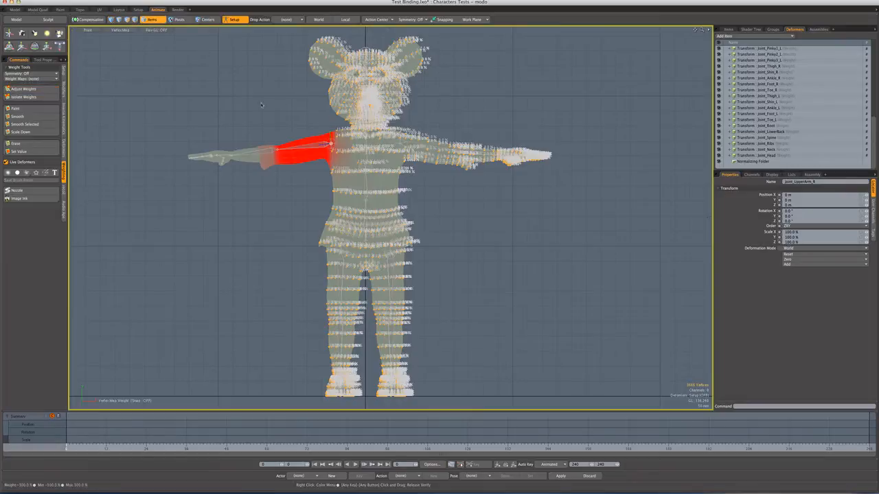
Check Joint_Forearm_R's weight values on the vertices outside the right arm with Adjust Weights, and return to item selection
key(Down)
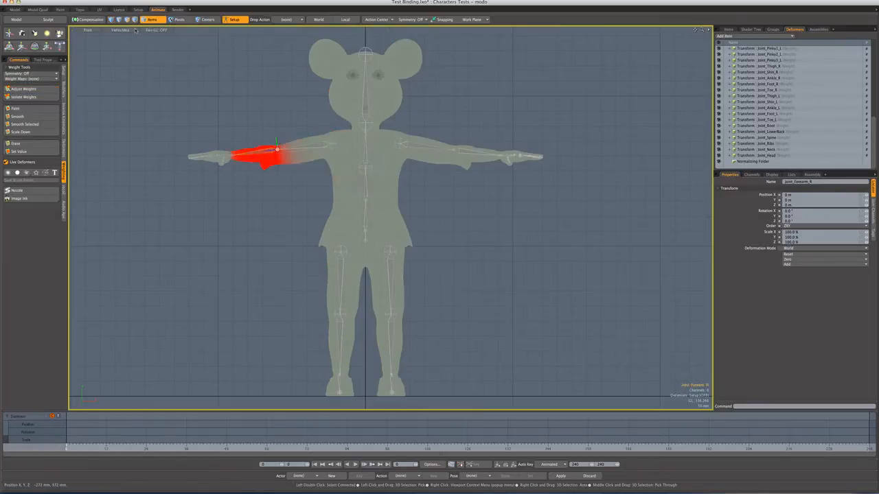
click(111, 19)
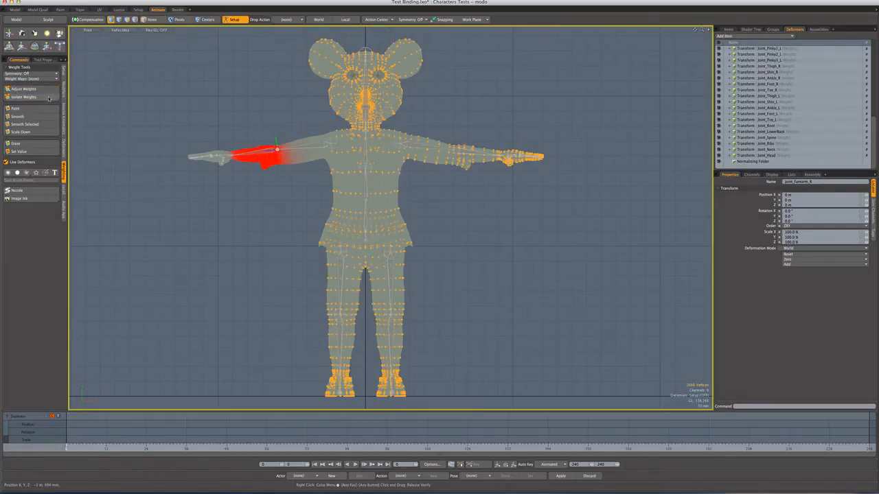
click(9, 91)
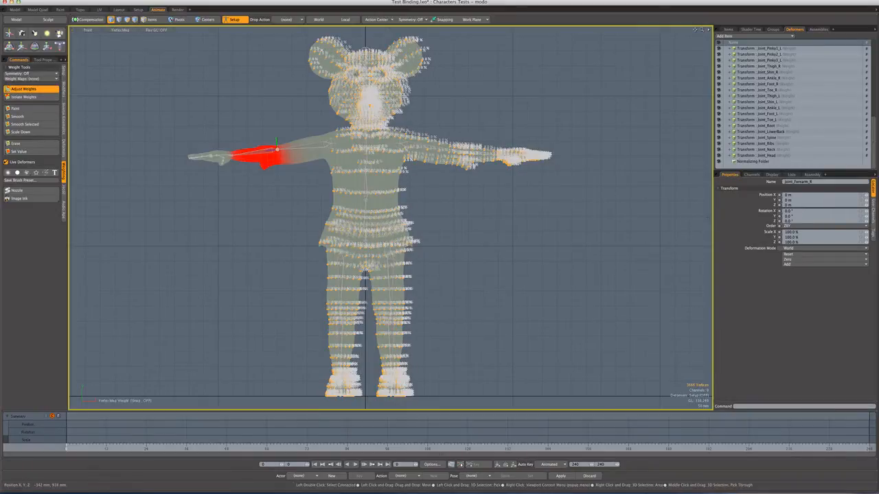
click(151, 19)
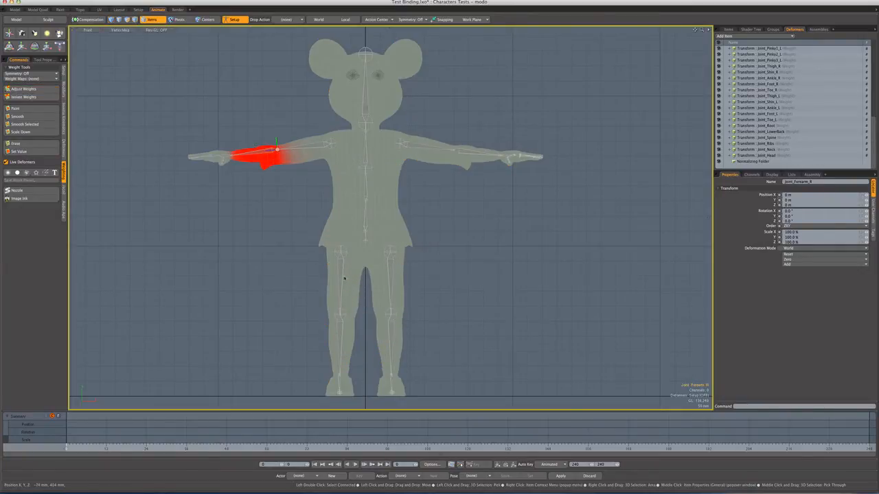
Select Joint_Thigh_R and all mesh vertices except those of the character's right leg
click(340, 276)
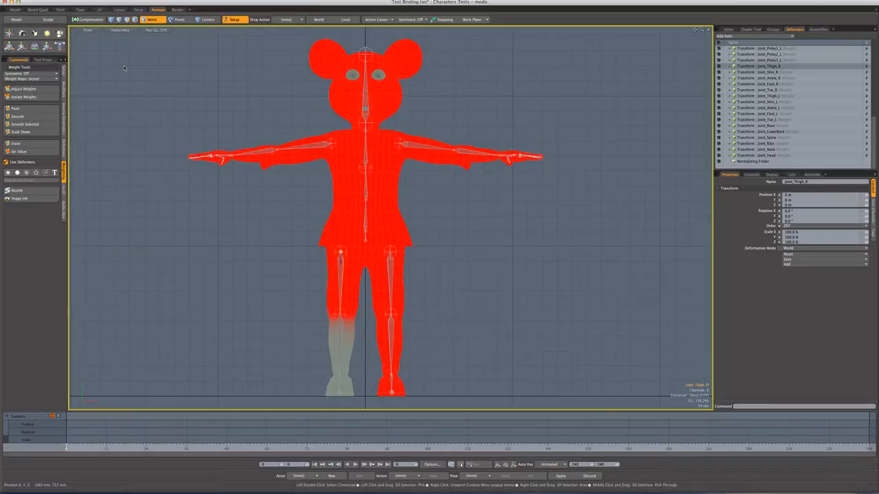
key(1)
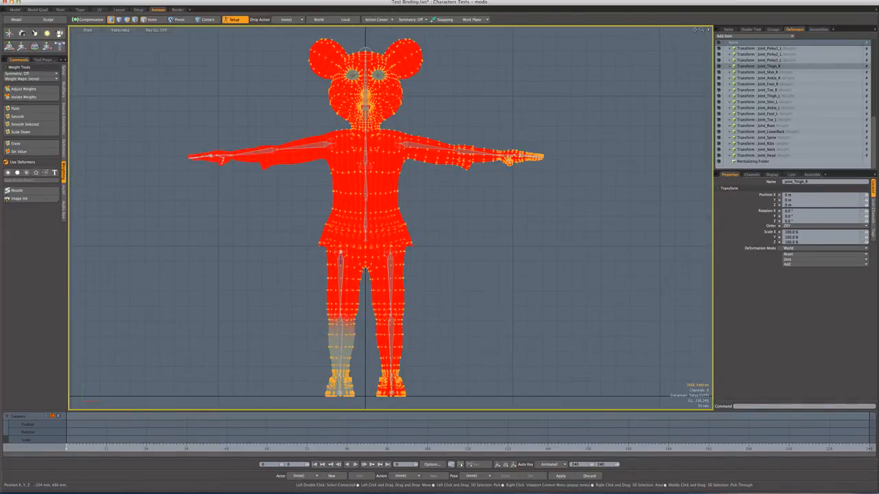
drag(306, 250, 364, 405)
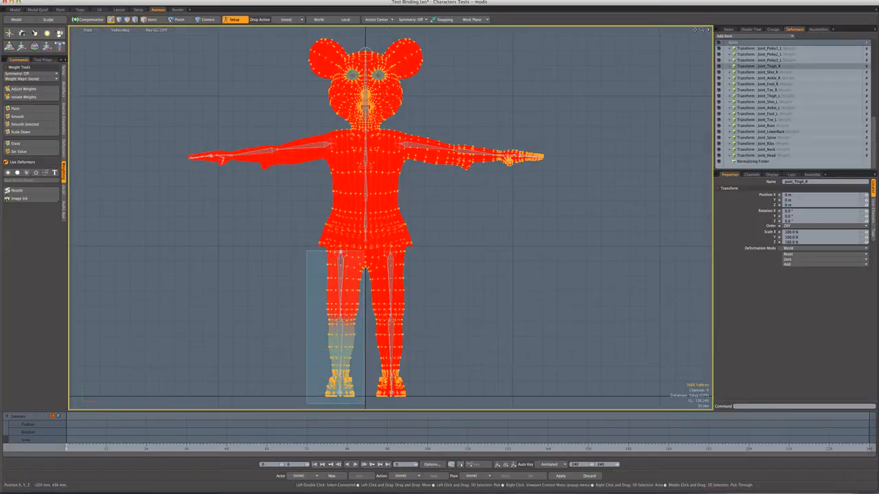
right_drag(364, 403, 366, 403)
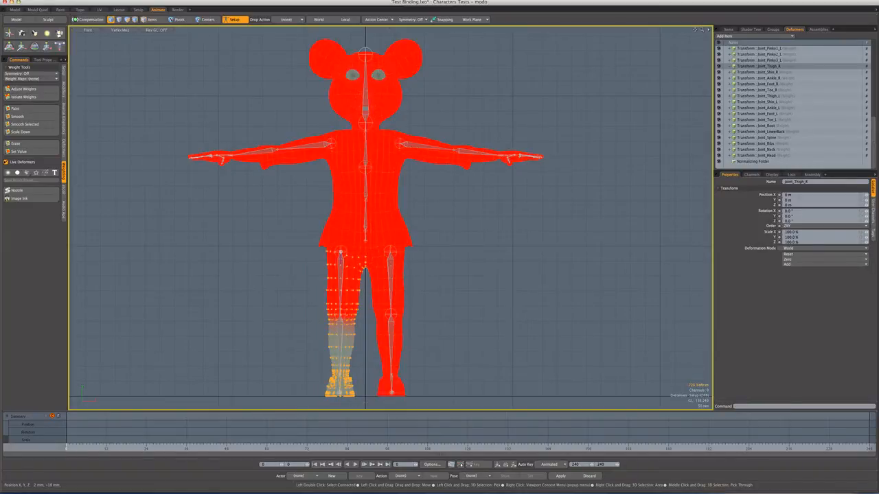
click(49, 91)
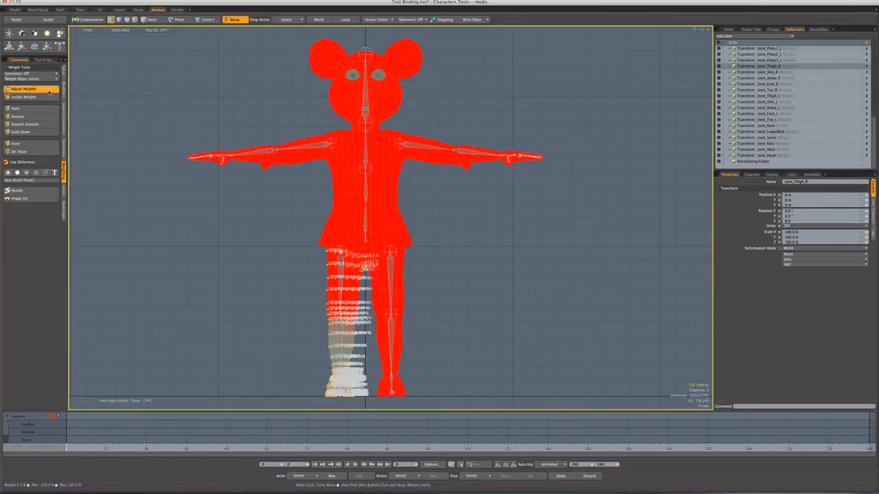
click(50, 91)
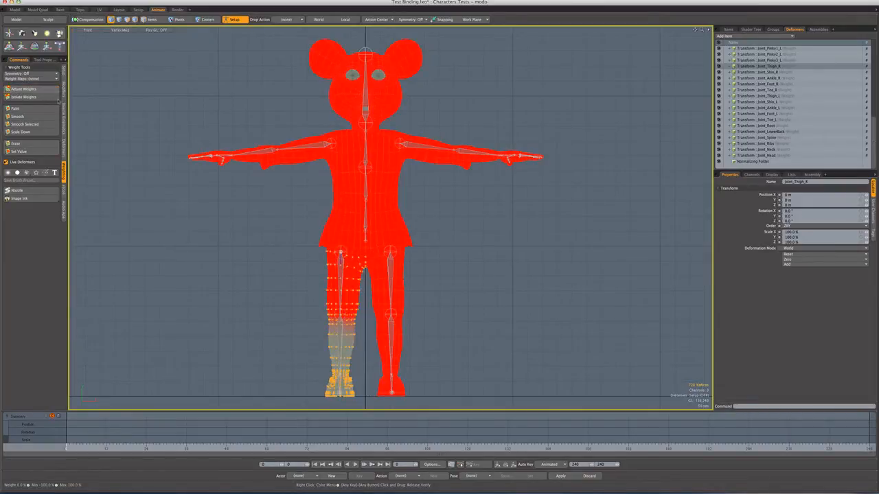
key(bracketleft)
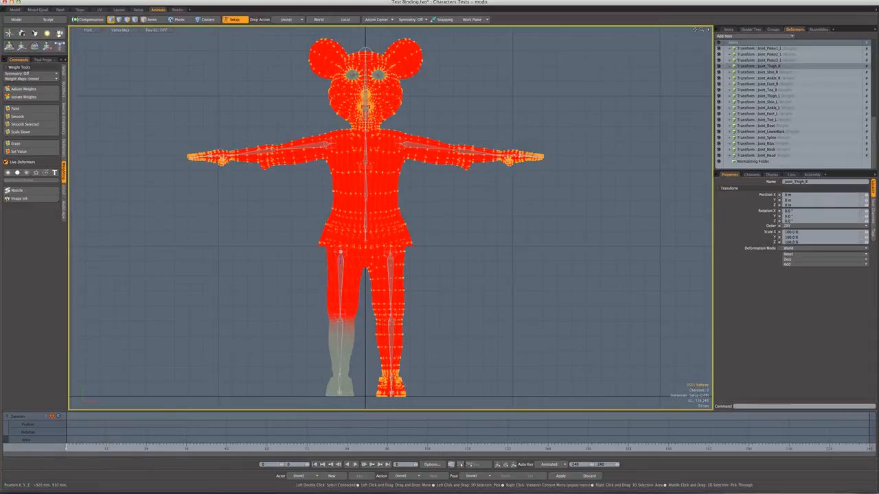
Lower Joint_Thigh_R's weight on the selected body vertices by 100% with Adjust Weights, and return to item selection
click(26, 90)
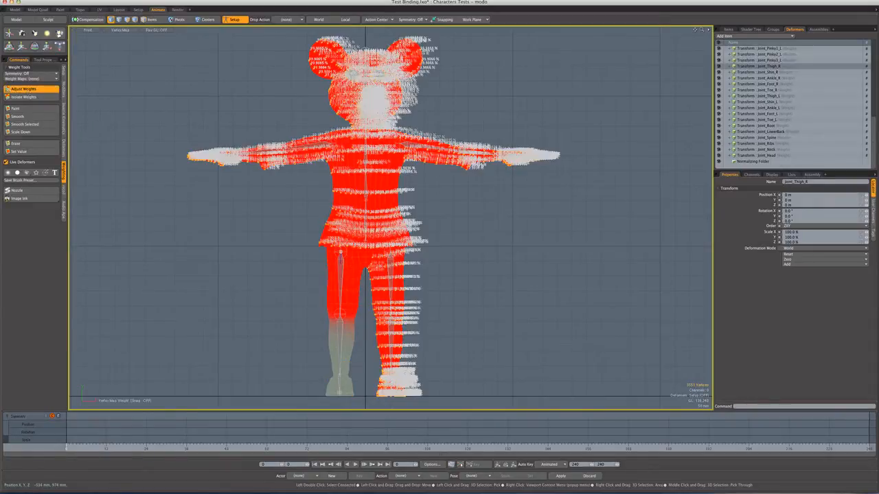
drag(230, 108, 148, 108)
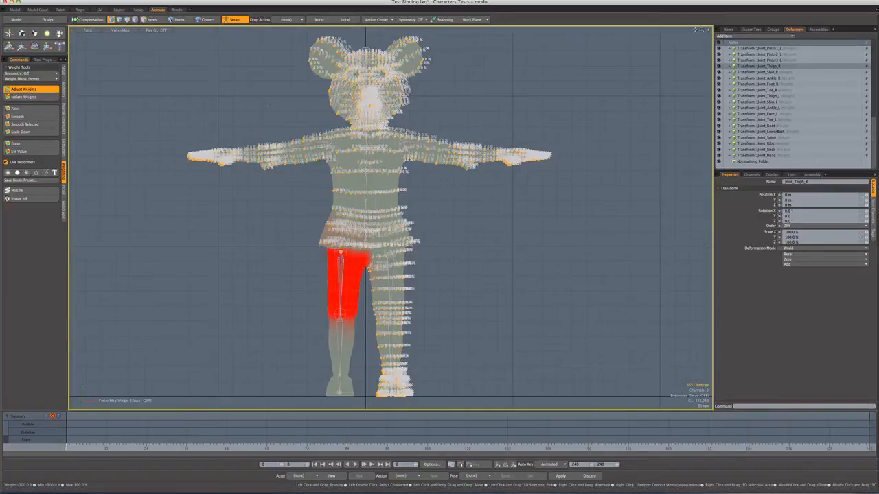
key(space)
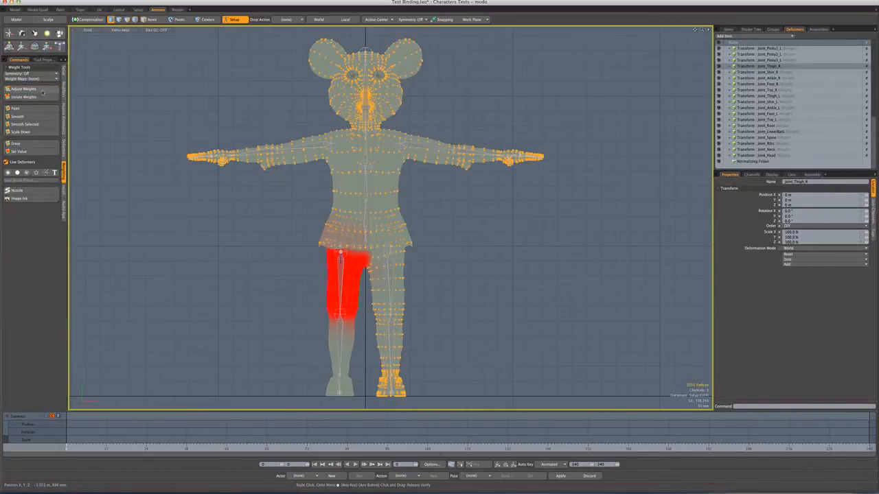
click(24, 89)
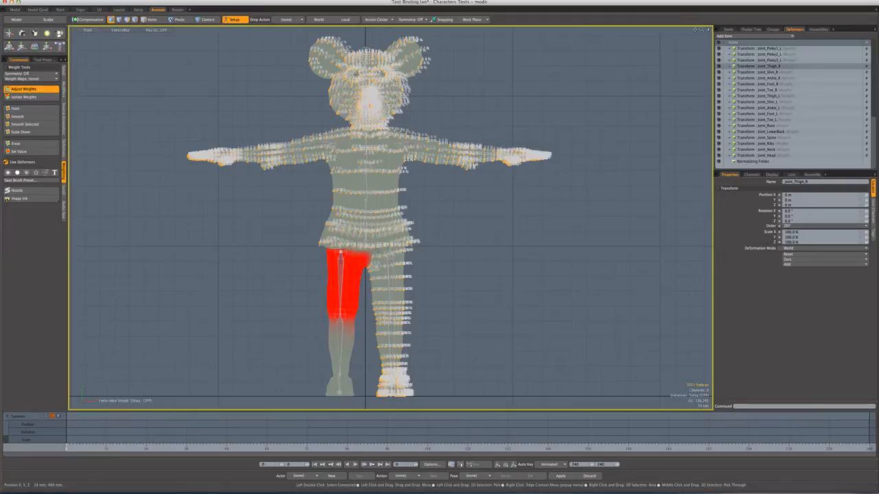
click(152, 19)
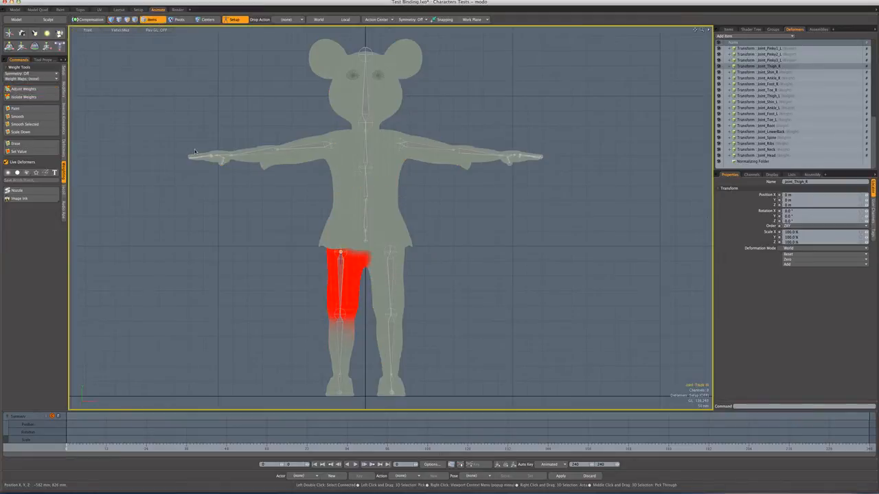
Check Joint_Shin_R's weight values on the vertices outside the right leg with Adjust Weights, and return to item selection
key(Down)
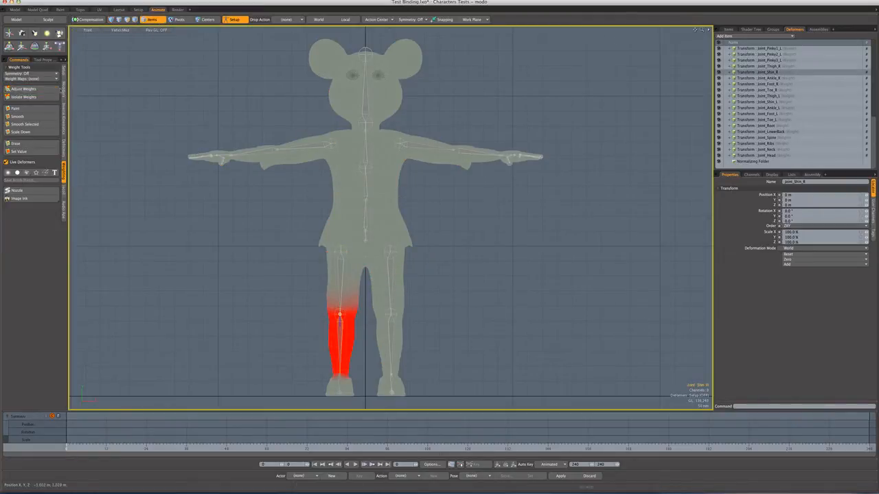
click(46, 90)
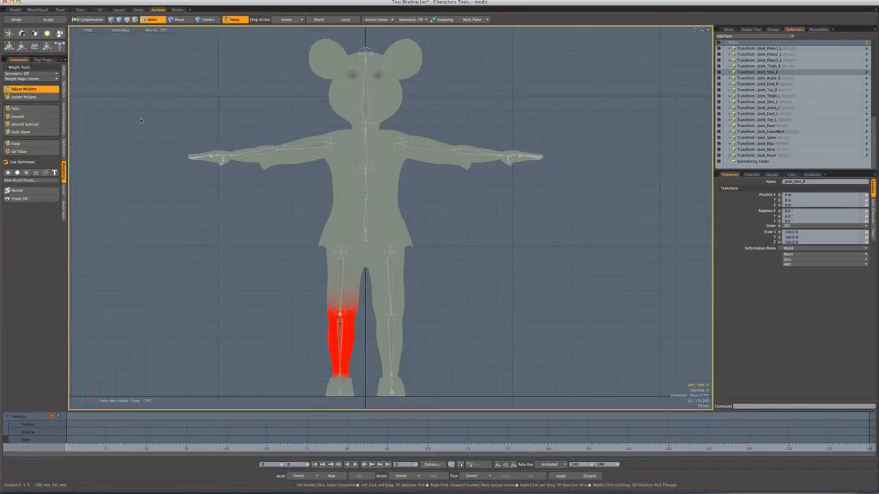
click(112, 20)
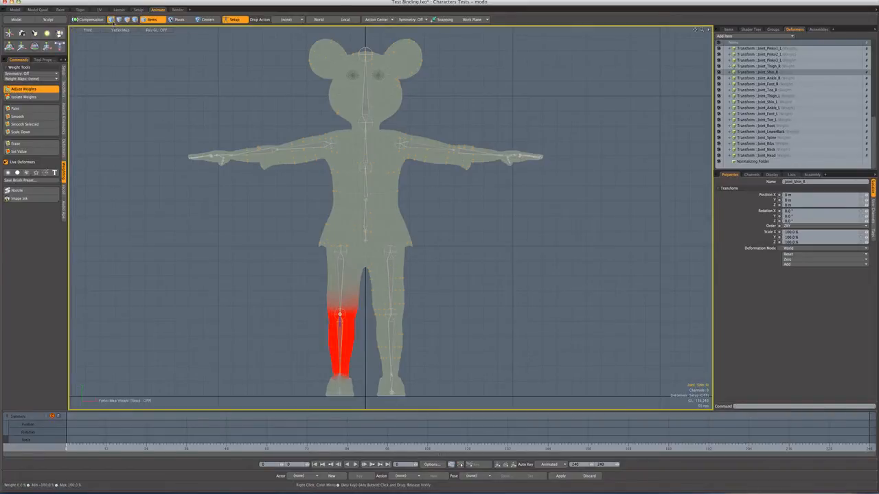
click(45, 90)
key(super+z)
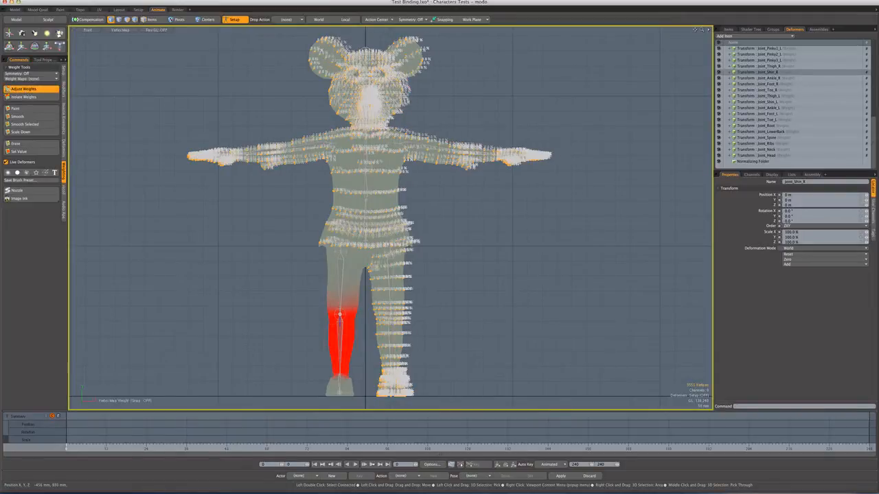
key(q)
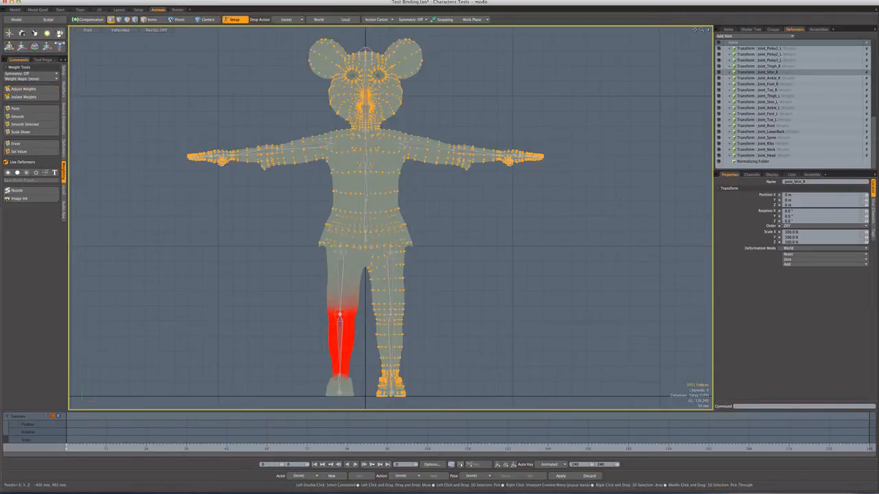
click(7, 90)
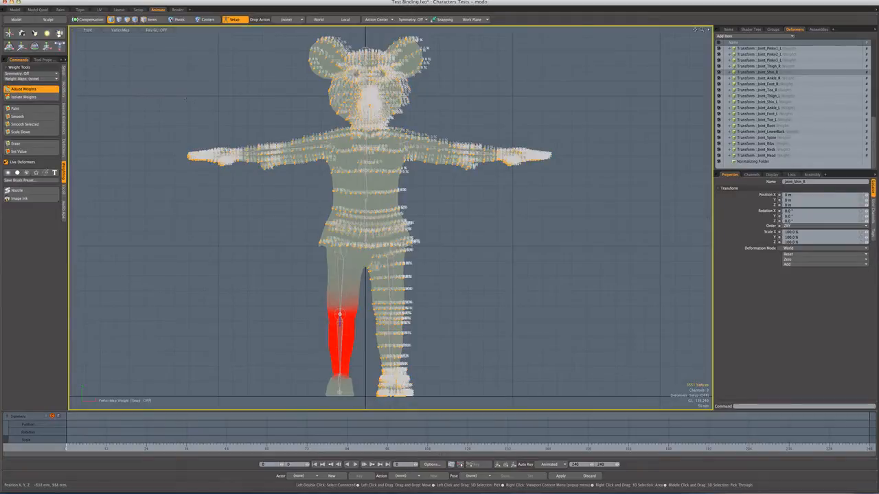
key(q)
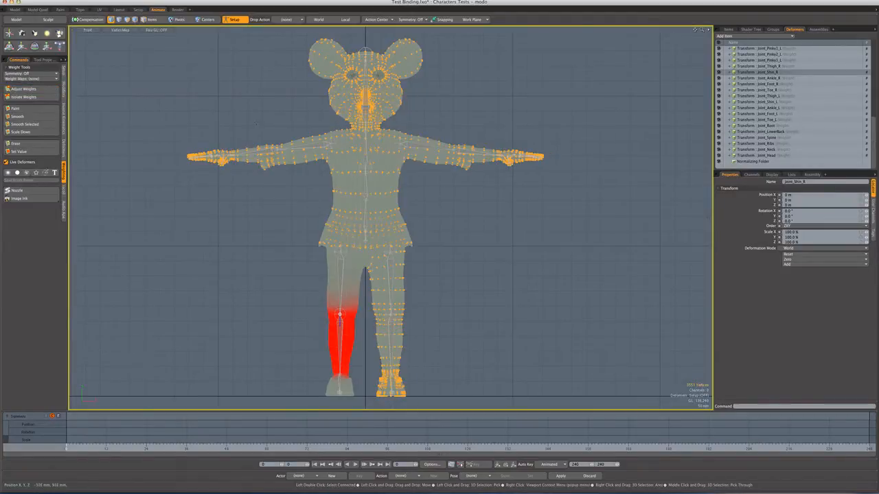
click(152, 19)
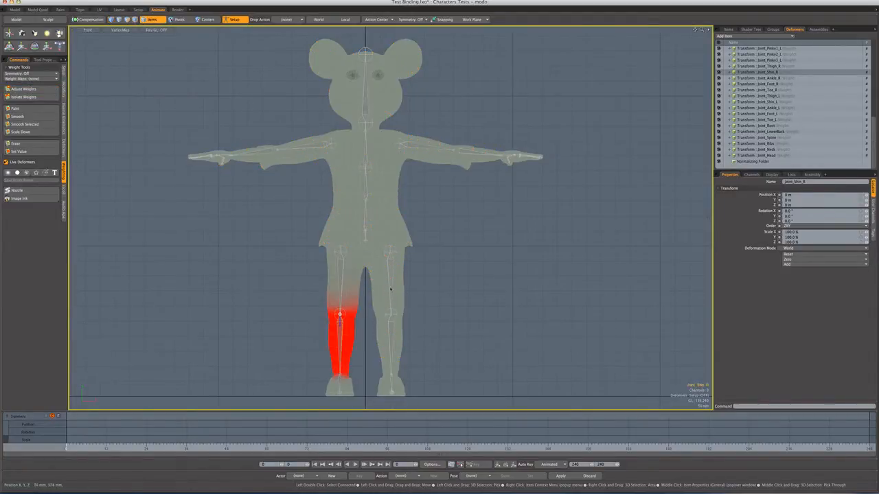
Select Joint_Thigh_L and all mesh vertices except those of the character's left leg
click(388, 297)
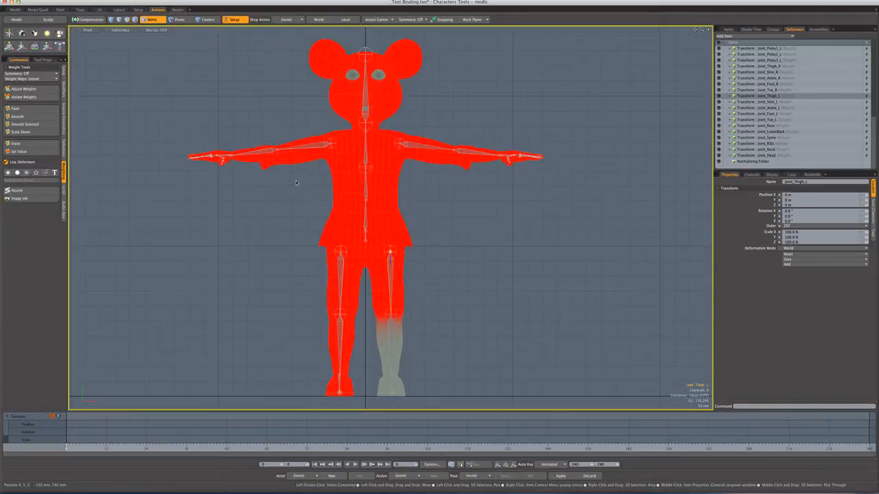
click(112, 19)
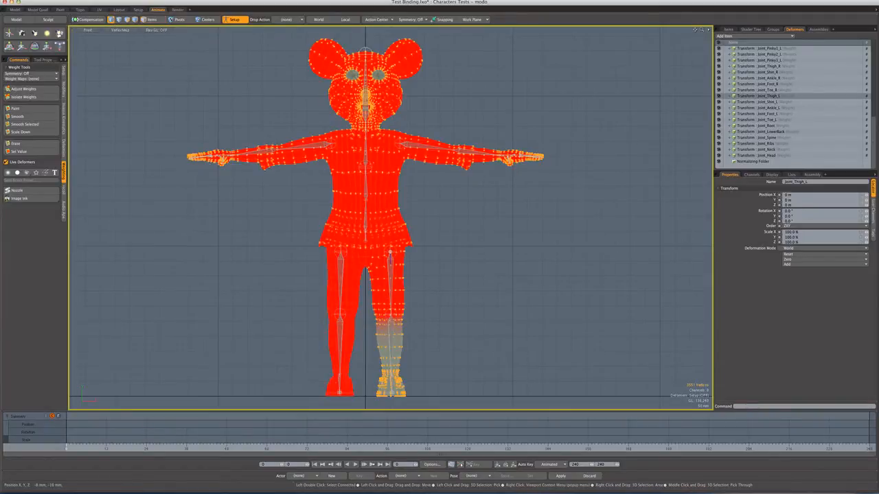
right_drag(363, 404, 434, 249)
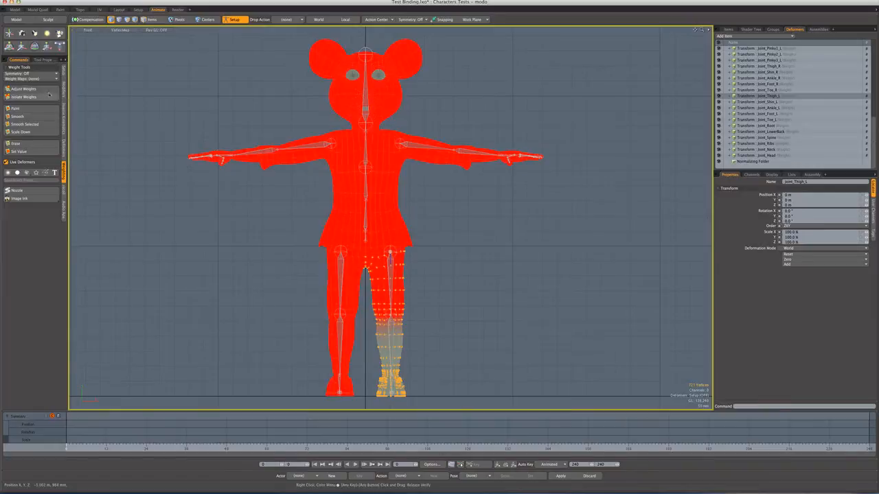
key([)
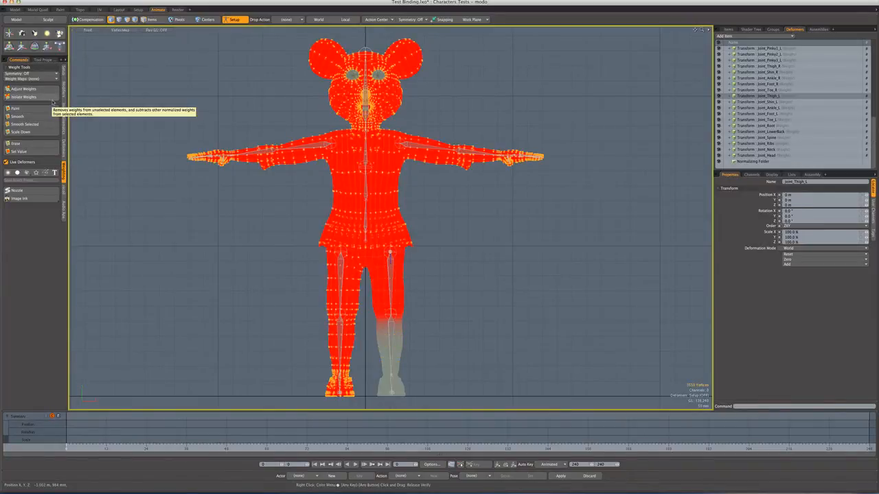
Remove Joint_Thigh_L's weight from the selected body vertices with Adjust Weights, and return to item selection
click(24, 89)
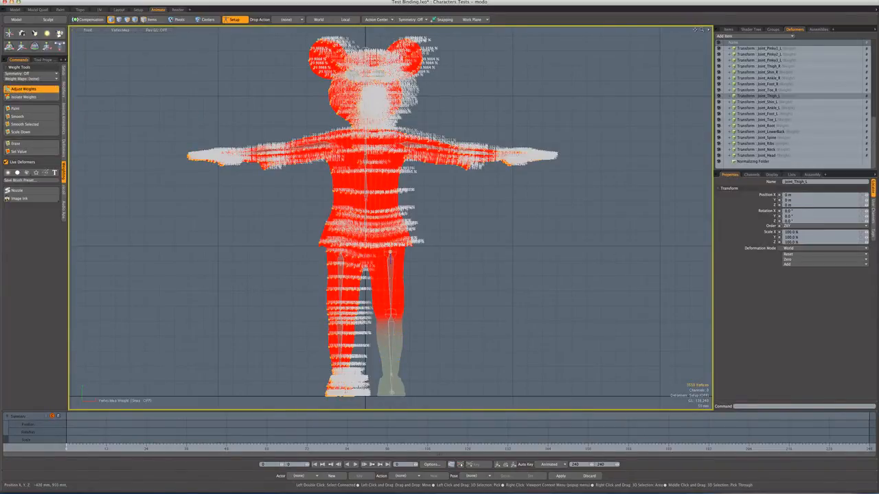
drag(238, 123, 137, 121)
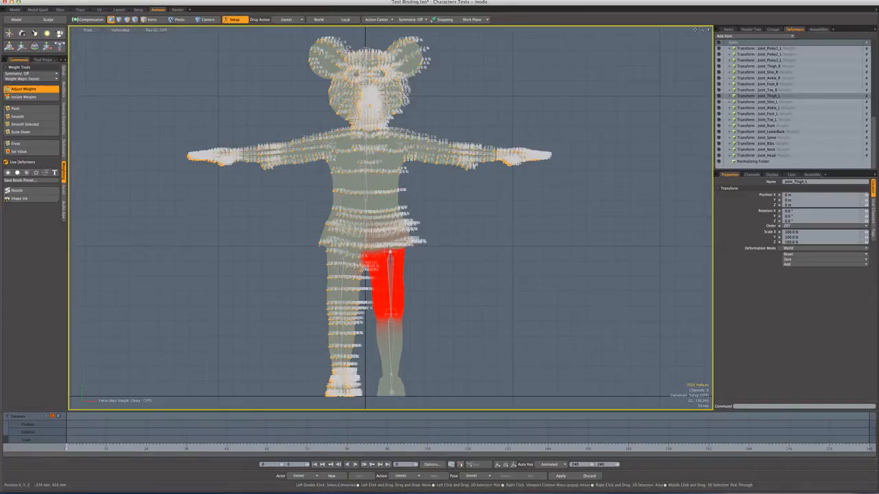
key(q)
click(44, 90)
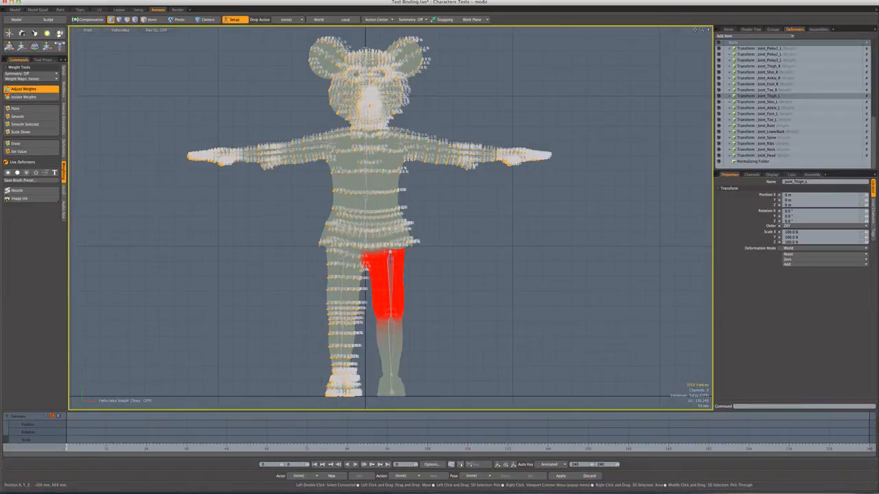
key(q)
click(151, 20)
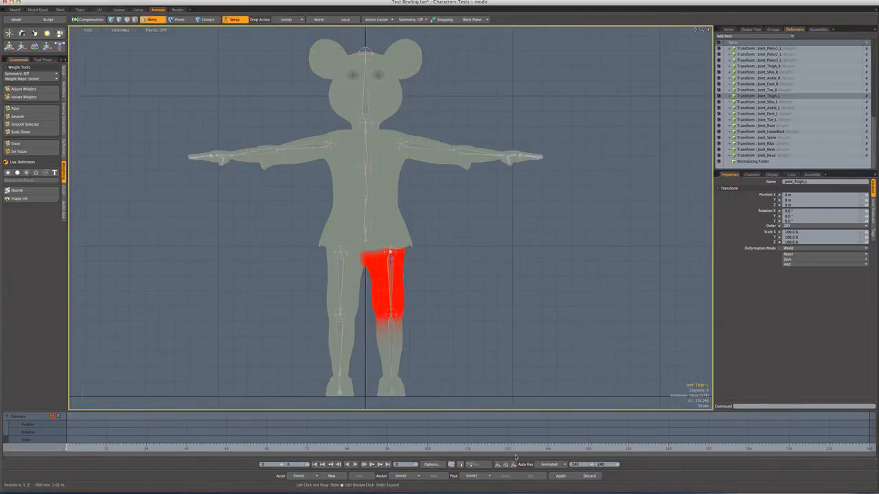
Check Joint_Shin_L's weight values on the vertices outside the left leg with Adjust Weights, and return to item selection
key(Down)
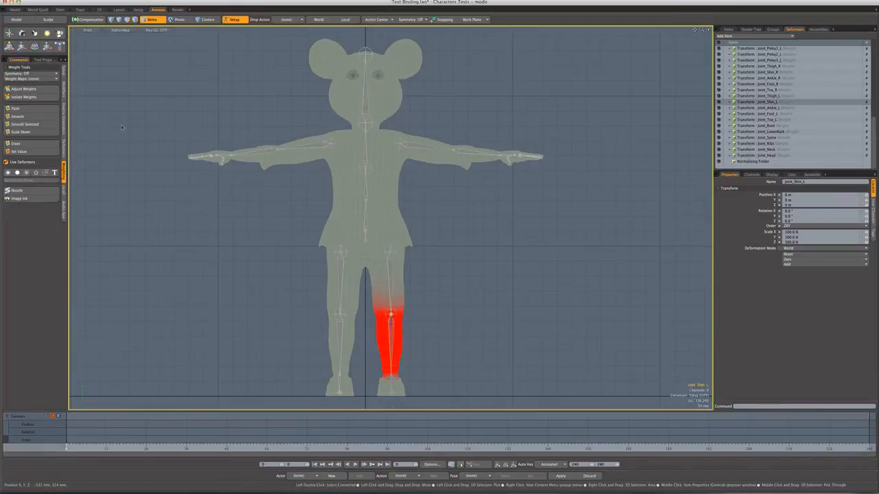
click(111, 20)
click(41, 89)
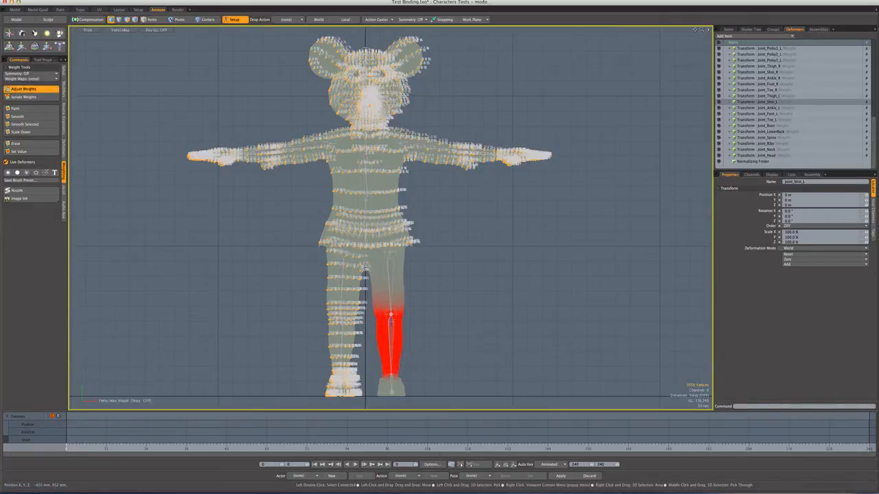
key(q)
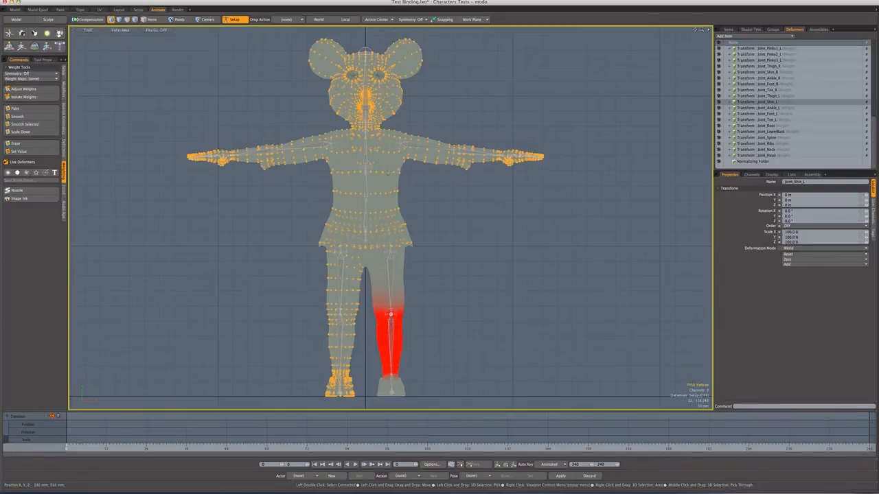
click(151, 20)
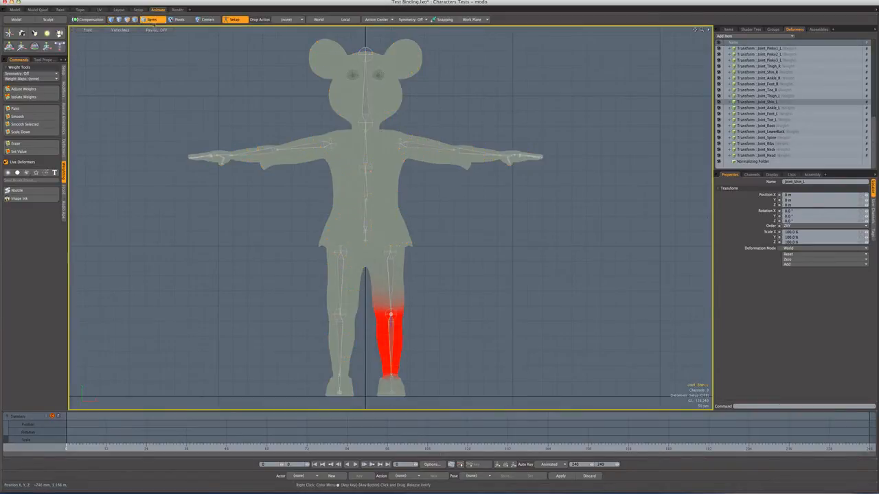
Select Joint_Root and only the mesh vertices of the character's hip and skirt area
click(366, 242)
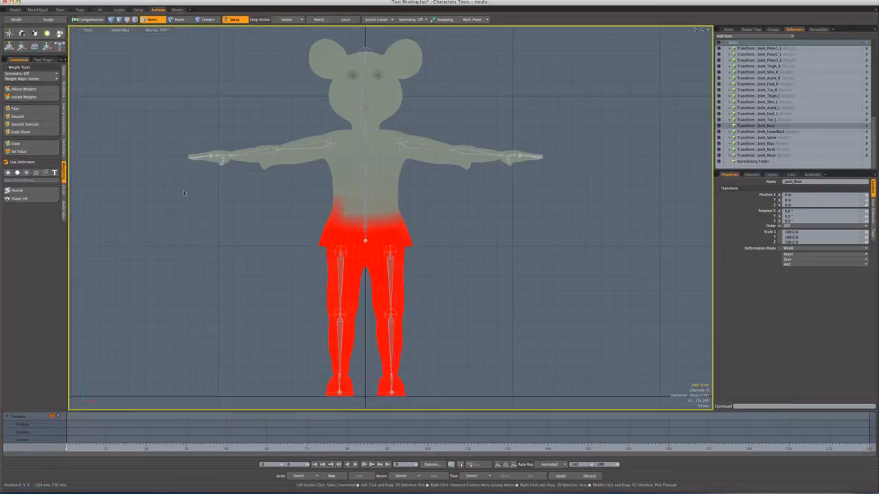
click(111, 20)
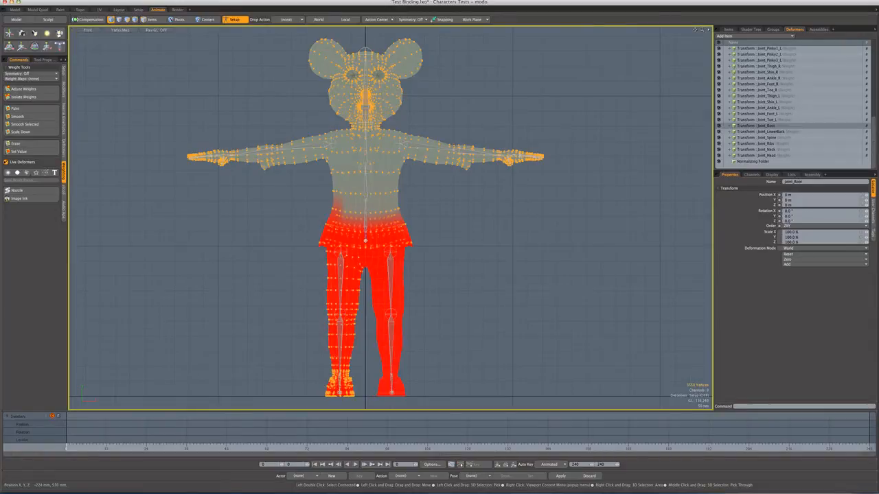
drag(299, 225, 427, 251)
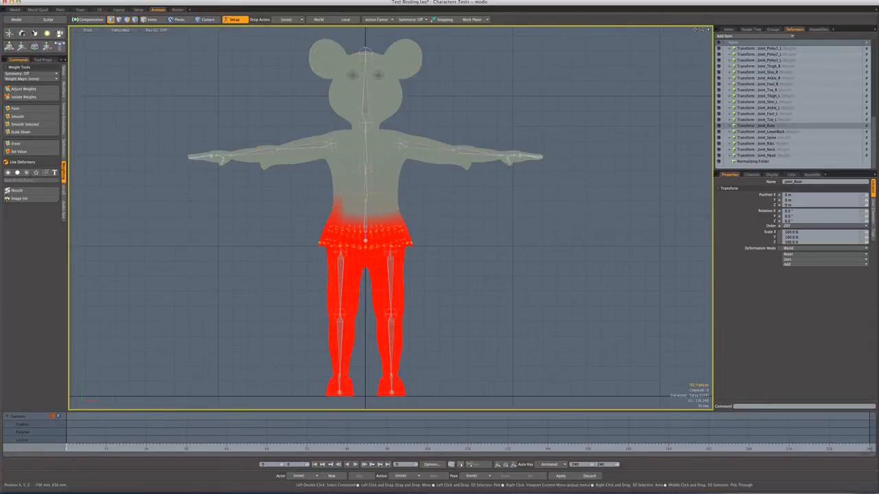
Remove Joint_Root's weight from all vertices outside the hip and skirt area with Adjust Weights, and return to item selection
key(bracketleft)
click(24, 88)
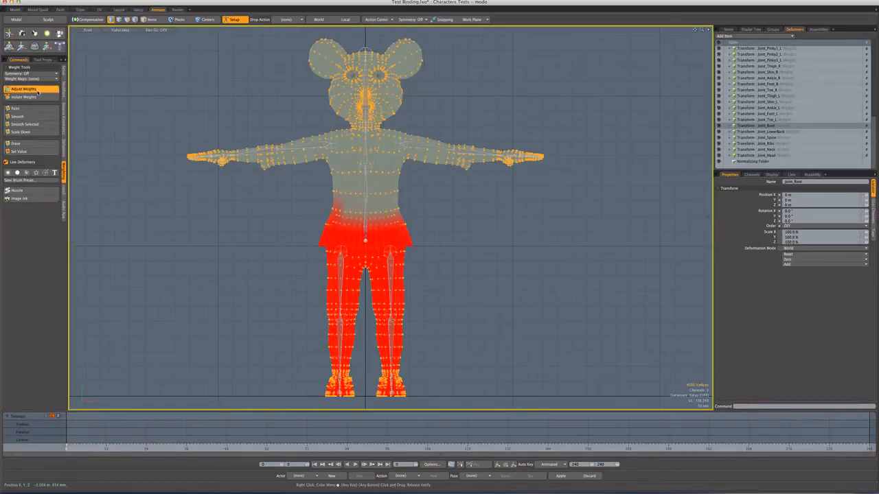
drag(262, 96, 194, 95)
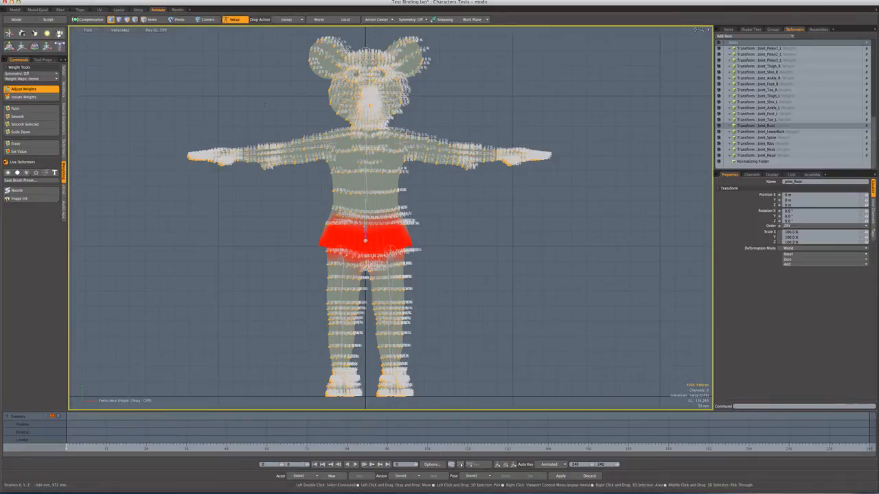
key(5)
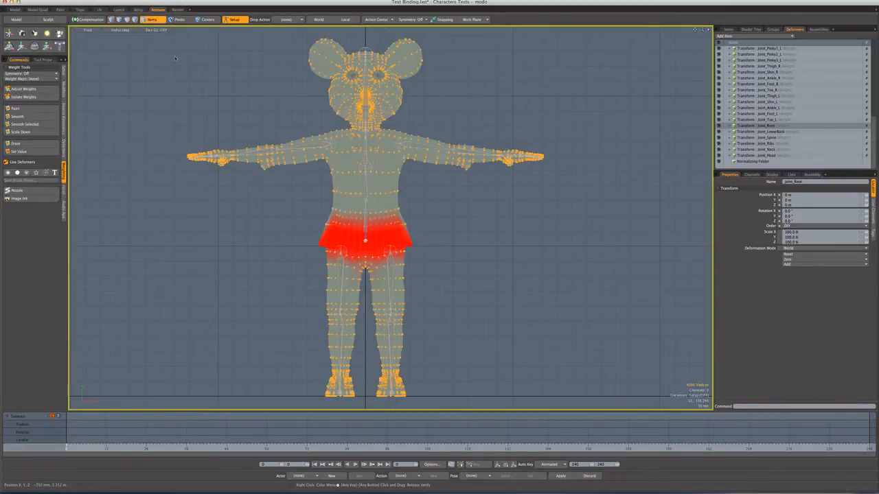
Remove Joint_LowerBack's weight from all mesh vertices outside the waist and hip area with Adjust Weights, and return to item selection
key(Down)
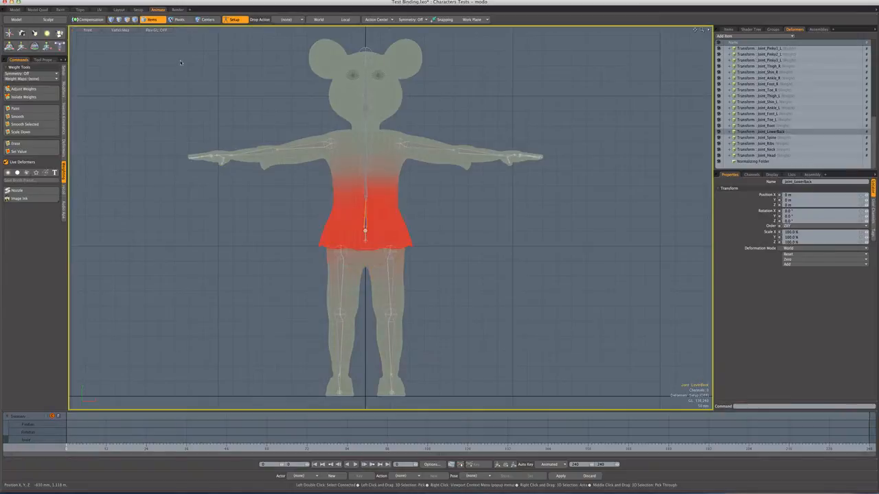
click(111, 20)
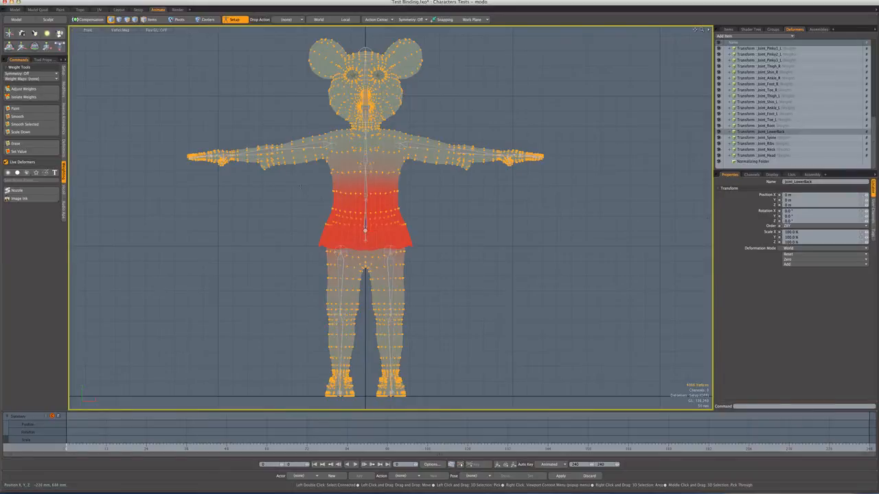
drag(300, 187, 433, 235)
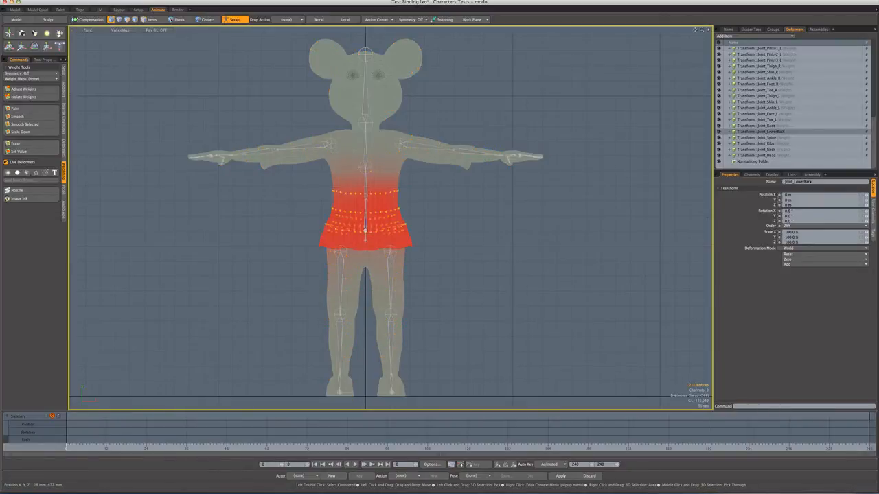
key(bracketleft)
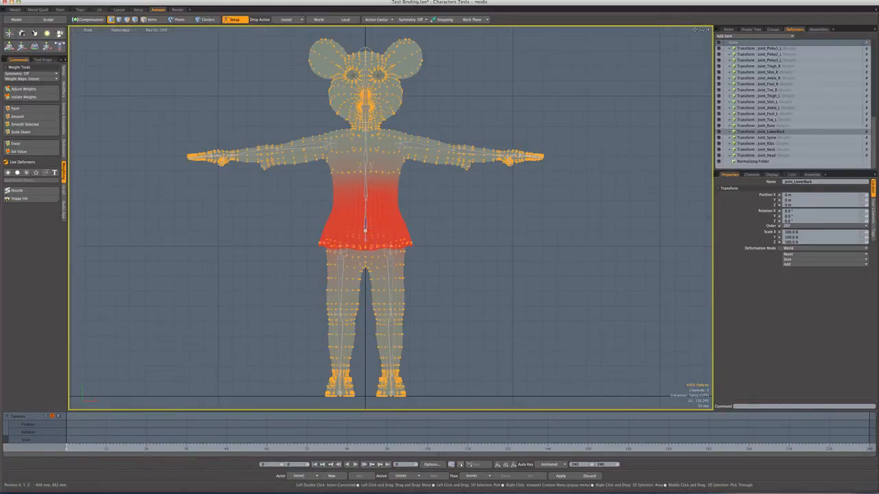
click(37, 89)
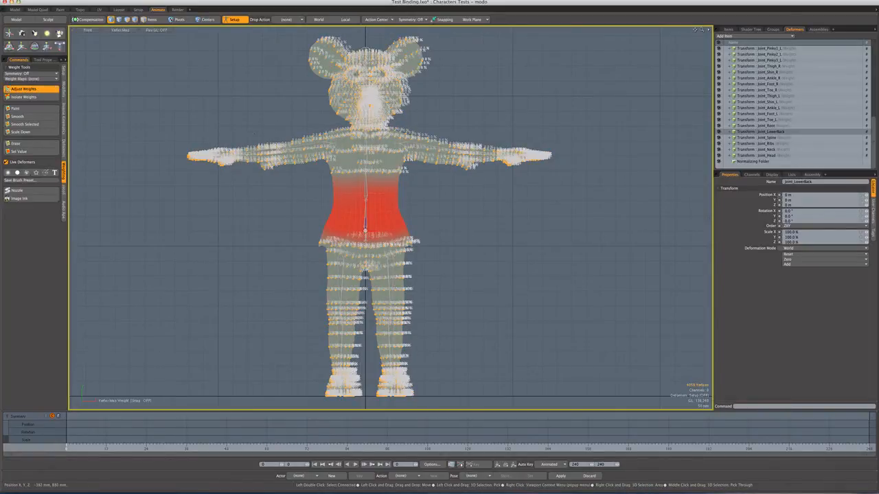
key(q)
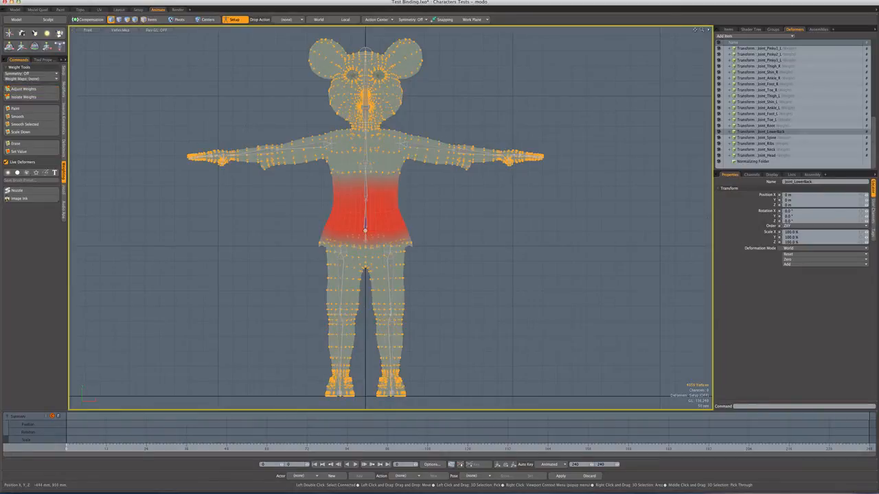
click(149, 19)
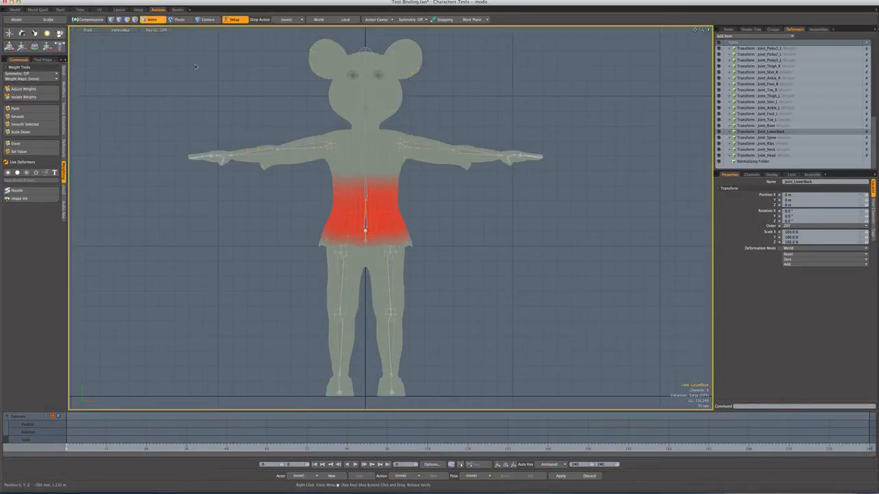
Adjust Joint_Spine's weight by -100% on all mesh vertices outside the mid-torso, and return to item selection
key(Down)
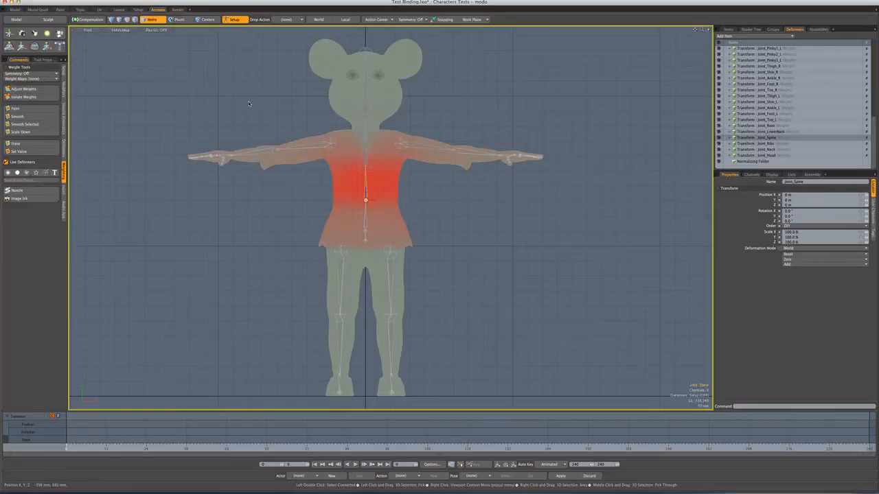
click(111, 19)
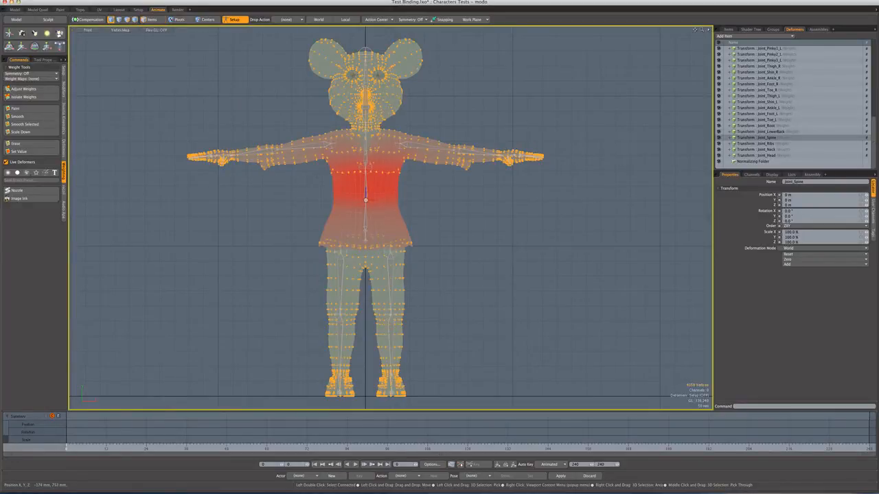
right_drag(313, 168, 416, 205)
key(bracketleft)
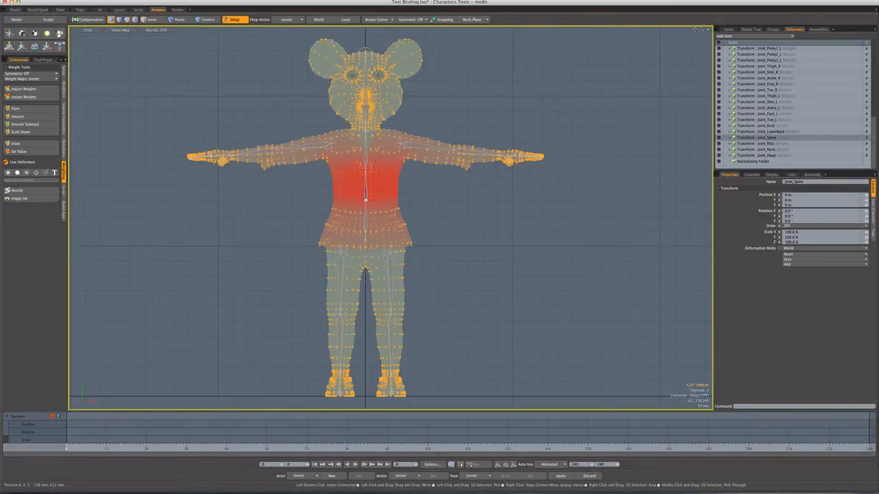
click(23, 88)
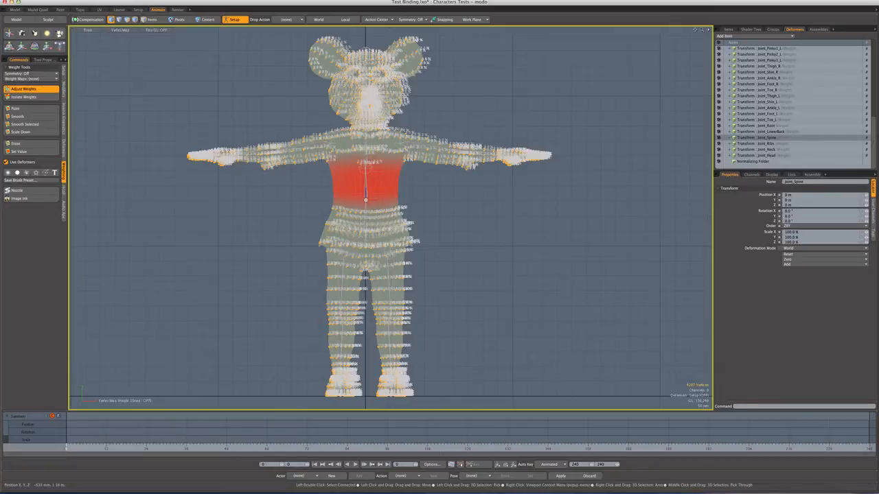
click(149, 20)
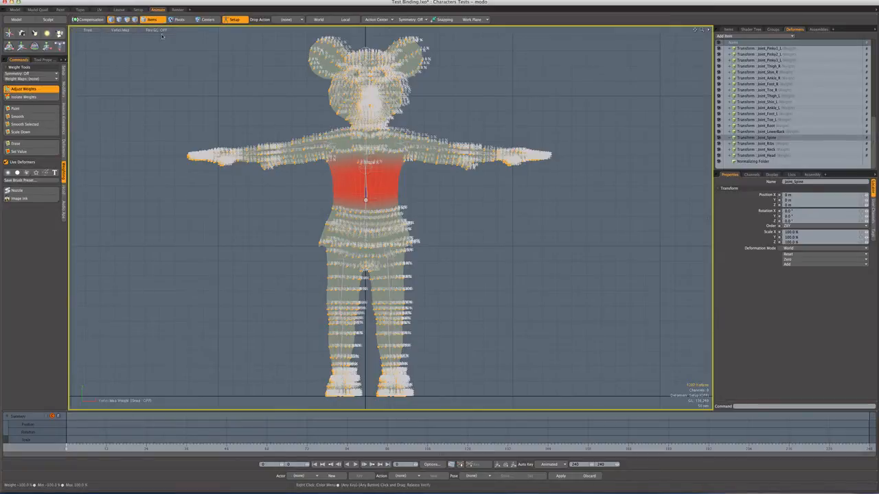
Select Joint_Ribs and all mesh vertices except the chest, keeping both arms and their armpit vertices in the selection
click(267, 142)
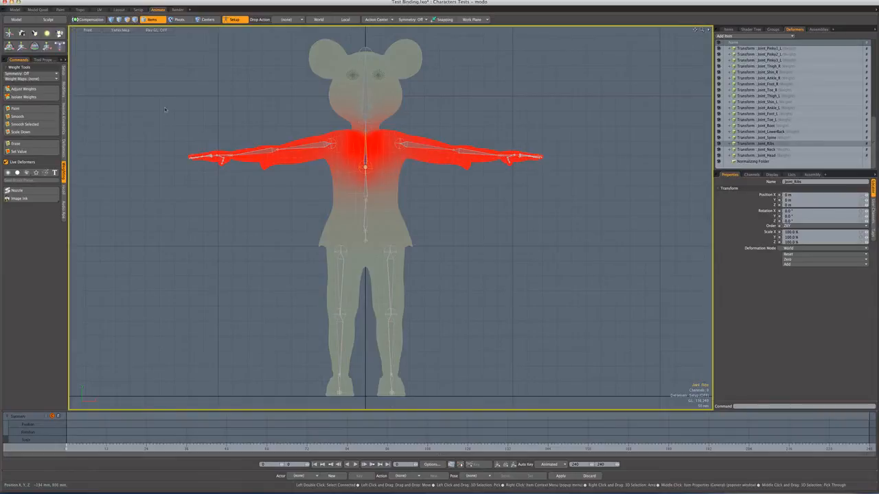
key(1)
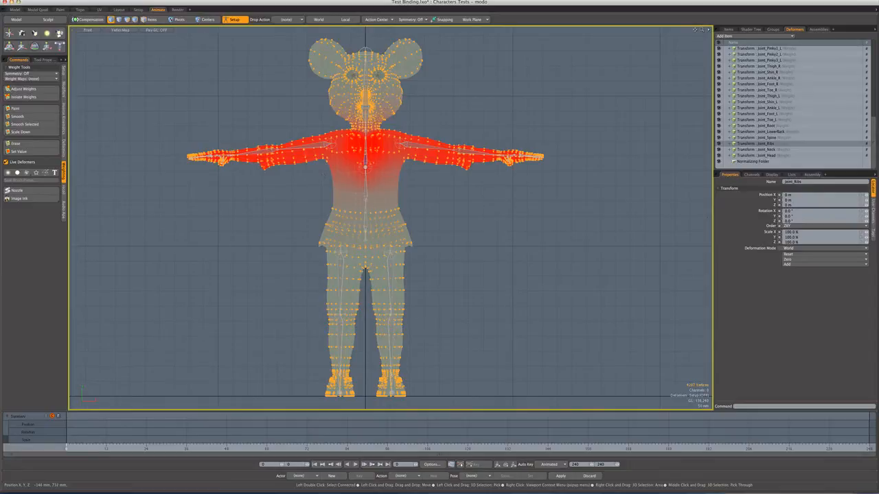
right_drag(323, 177, 416, 128)
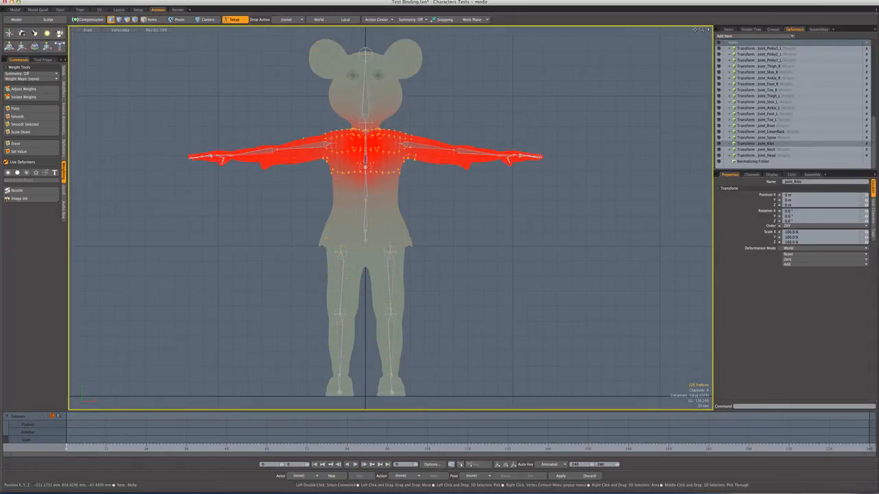
ctrl+right_drag(296, 126, 332, 163)
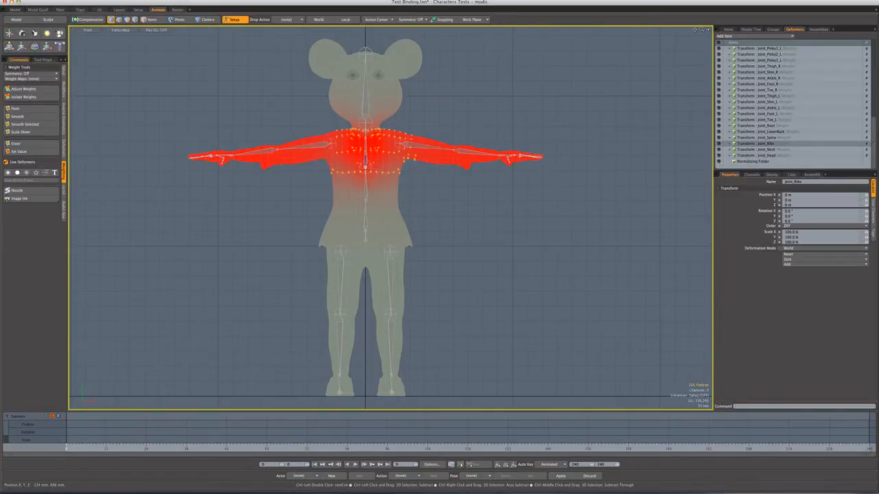
ctrl+right_drag(428, 135, 398, 165)
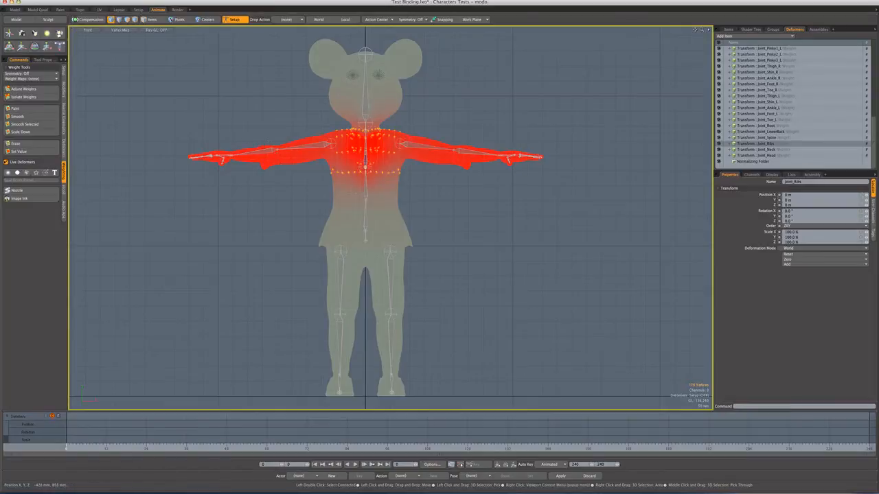
key(bracketleft)
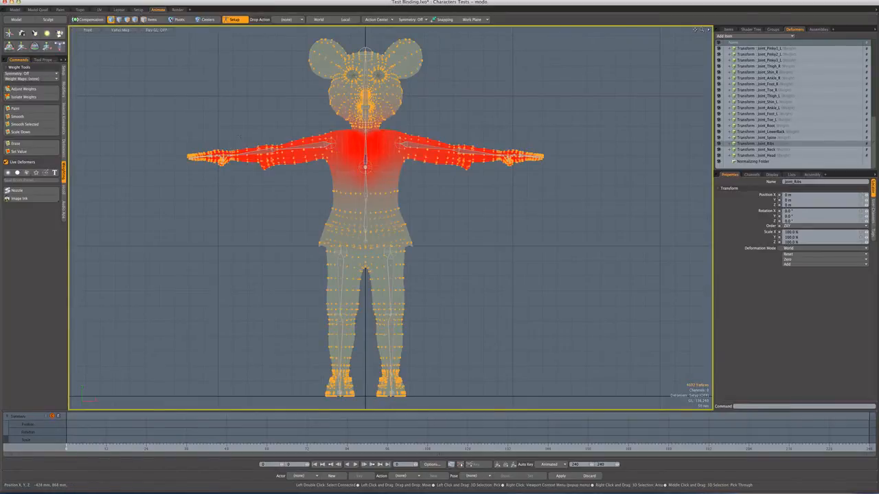
Remove Joint_Ribs's weight from the selected vertices with Adjust Weights, and return to item selection
click(26, 89)
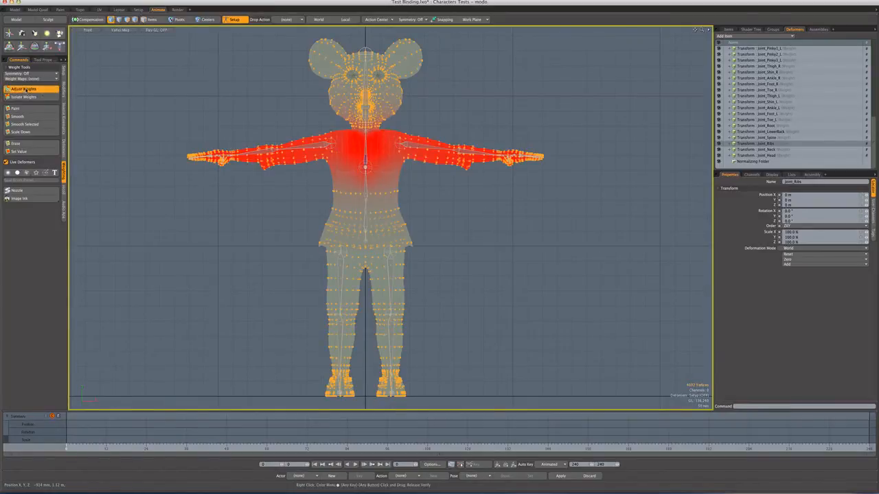
drag(237, 117, 175, 117)
key(space)
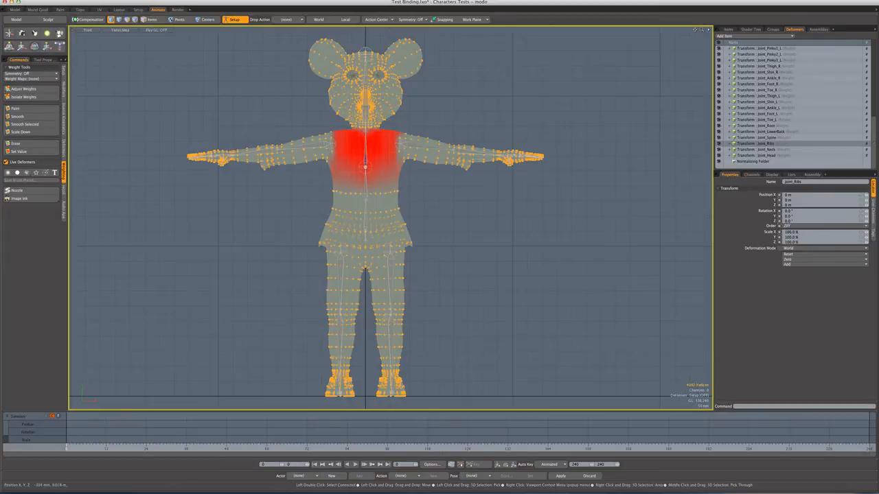
click(148, 20)
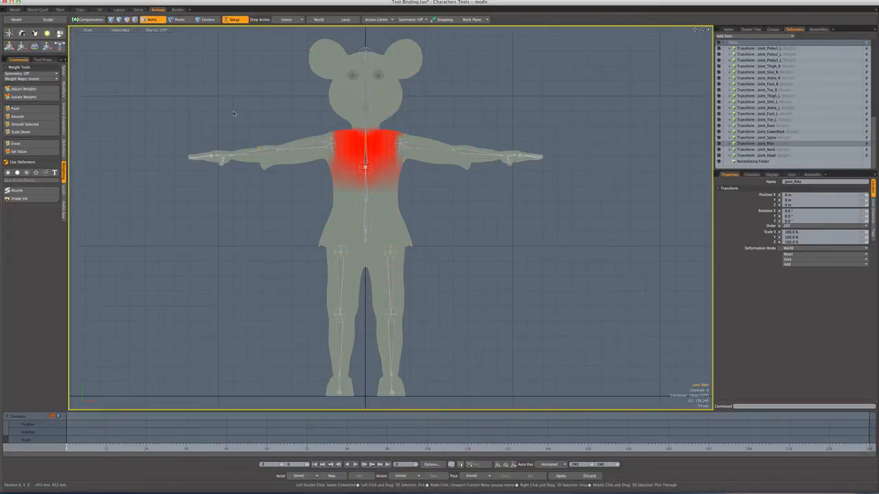
Select Joint_Neck and all mesh vertices except those of the character's neck
key(Down)
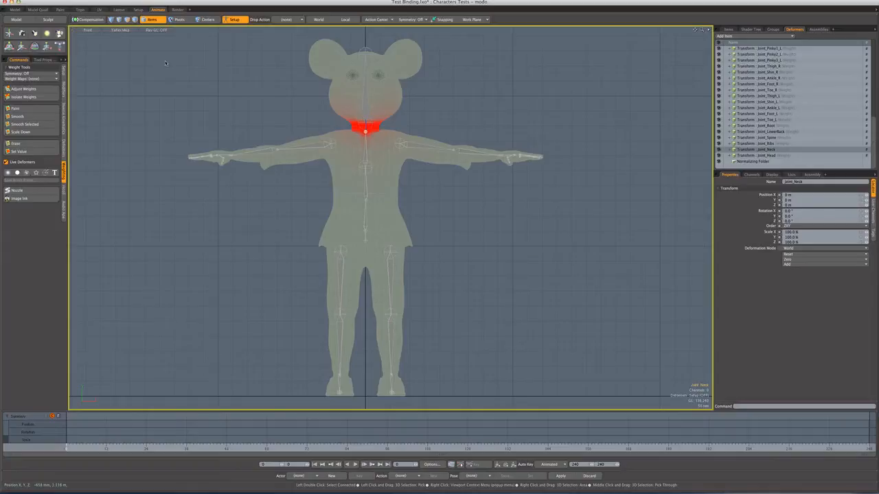
click(110, 19)
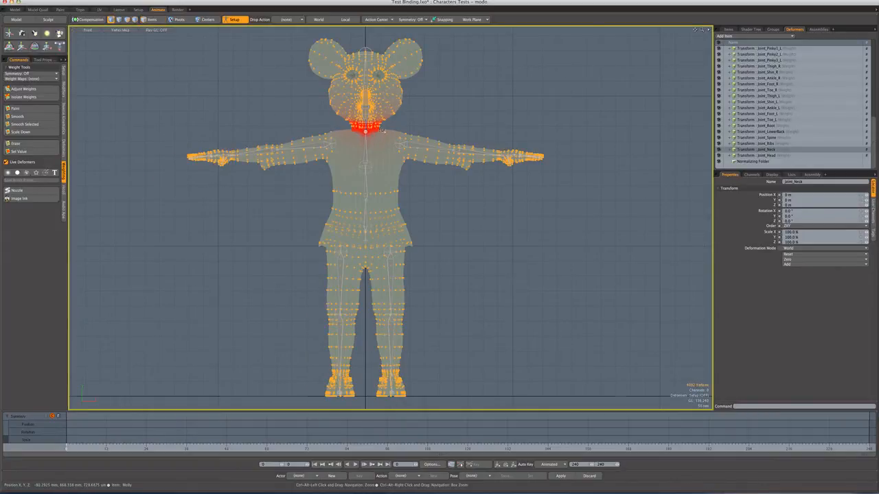
ctrl+alt+drag(376, 133, 415, 146)
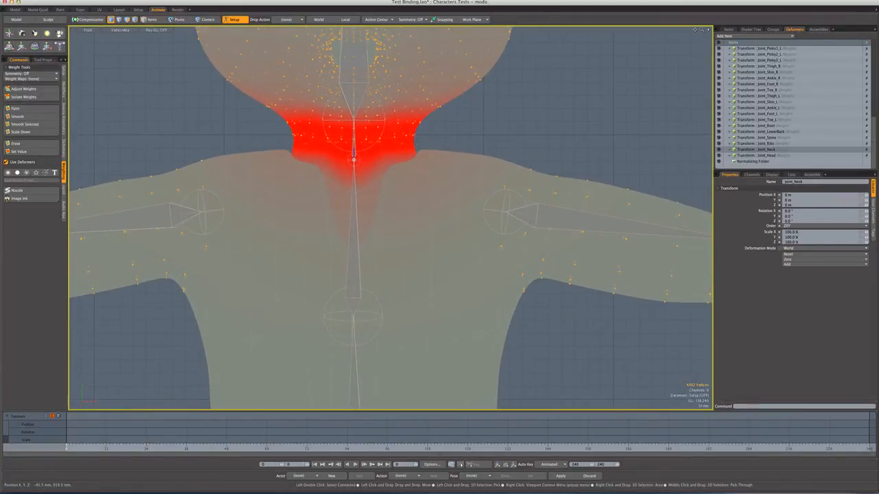
drag(252, 117, 415, 135)
key([)
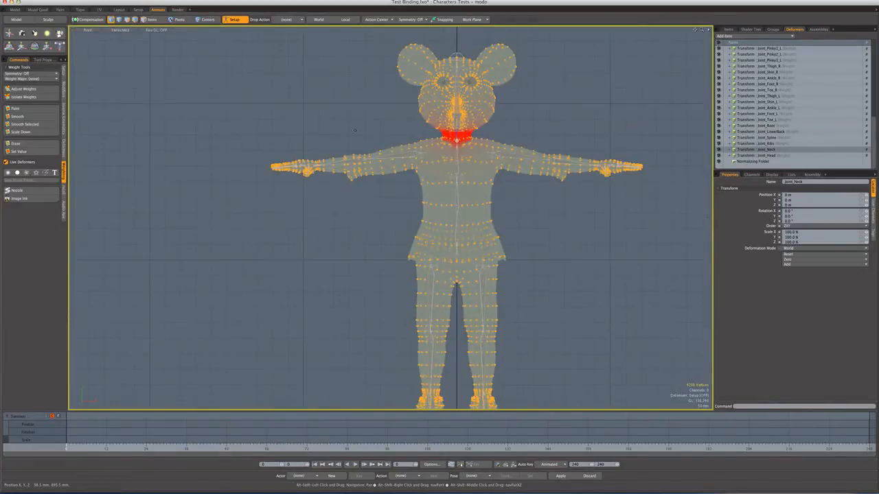
Remove Joint_Neck's weight from the selected head and body vertices with Adjust Weights, and return to item selection
alt+shift+drag(345, 128, 298, 112)
click(28, 89)
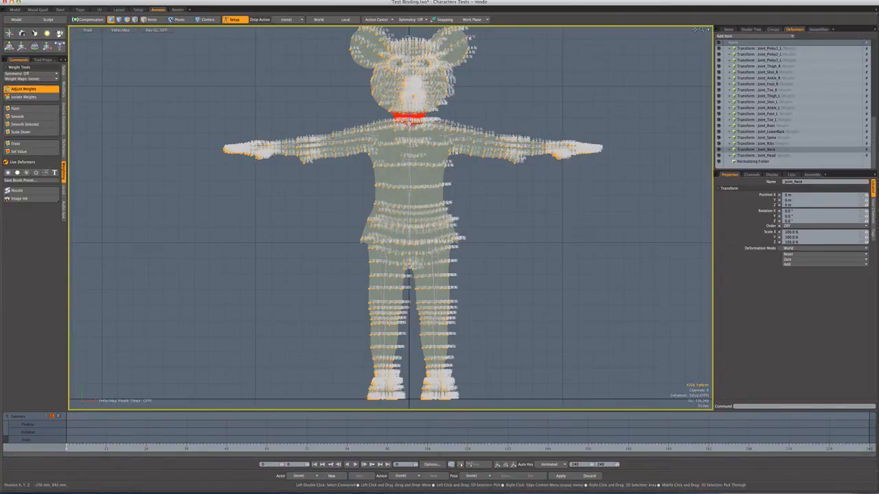
key(space)
alt+shift+drag(509, 105, 485, 150)
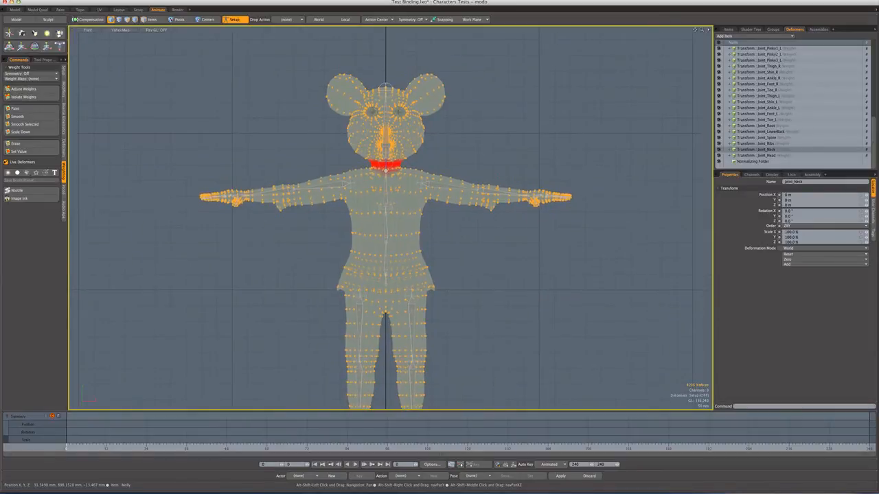
click(150, 19)
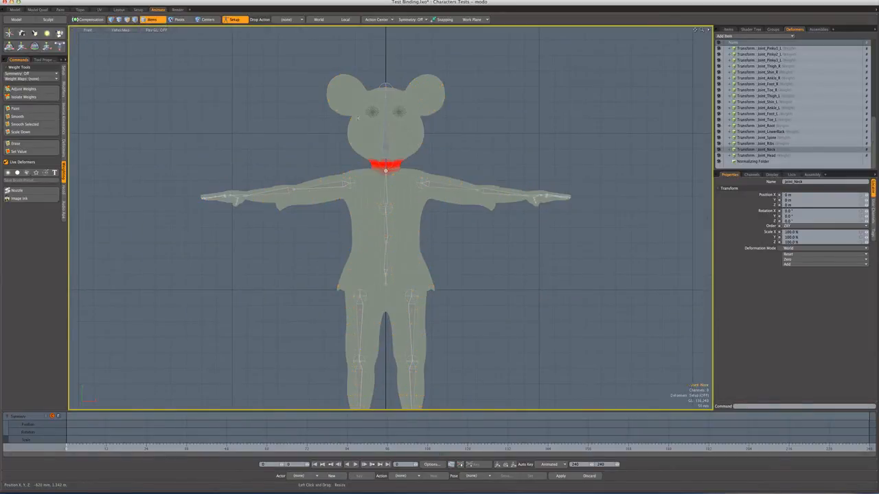
Select Joint_Head and the mesh vertices of the head and ears, and raise their weight to 100% with Adjust Weights
click(385, 142)
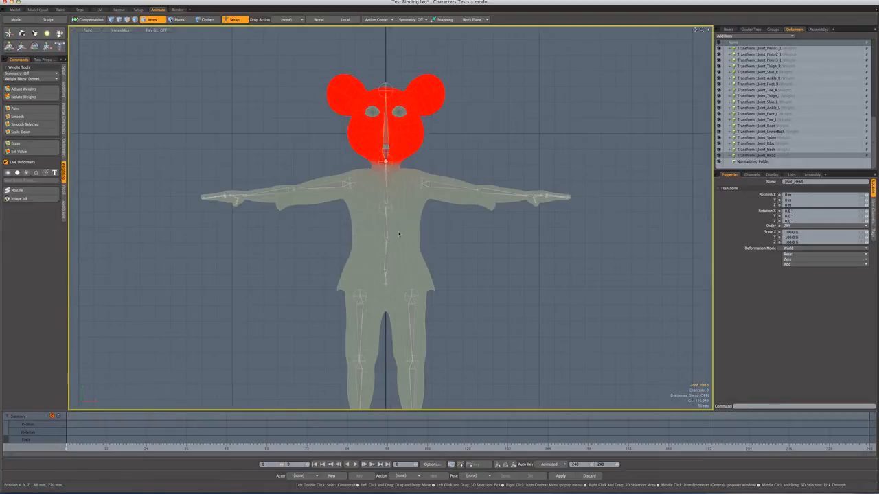
click(110, 19)
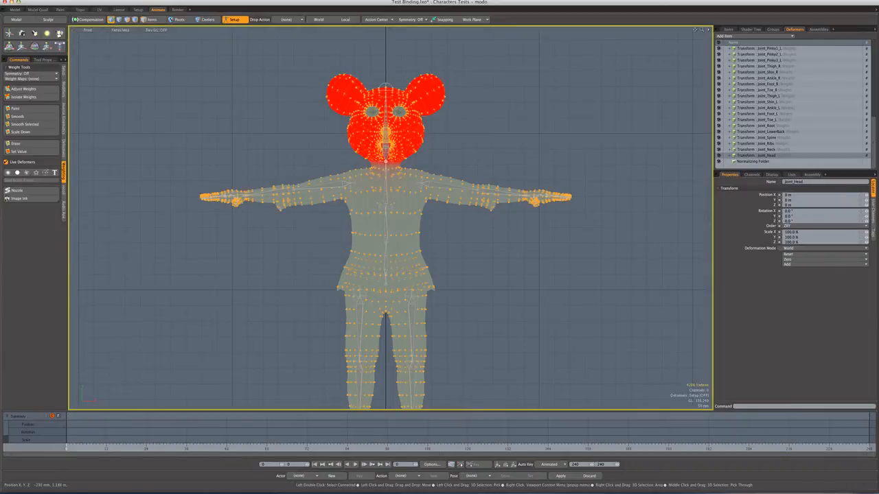
drag(294, 60, 469, 159)
click(25, 90)
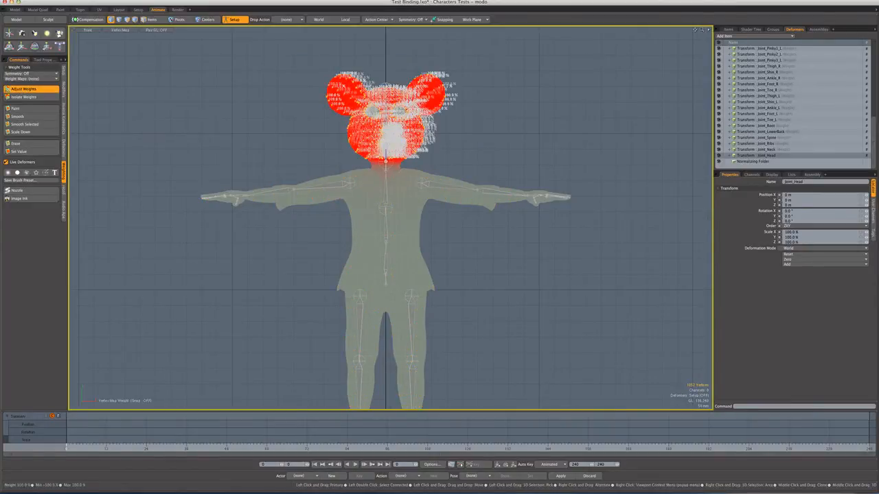
key(q)
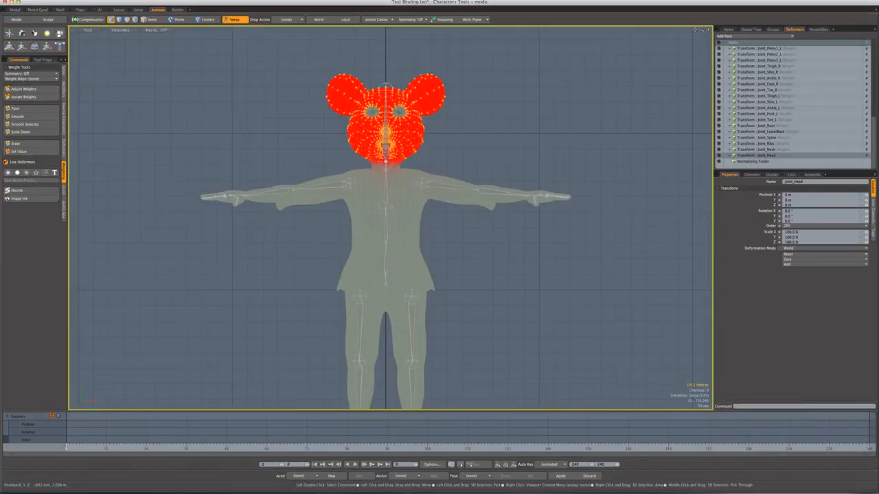
Remove Joint_Head's weight from all vertices outside the head and ears with Adjust Weights, clear the vertex selection, and return to item selection
key(bracketleft)
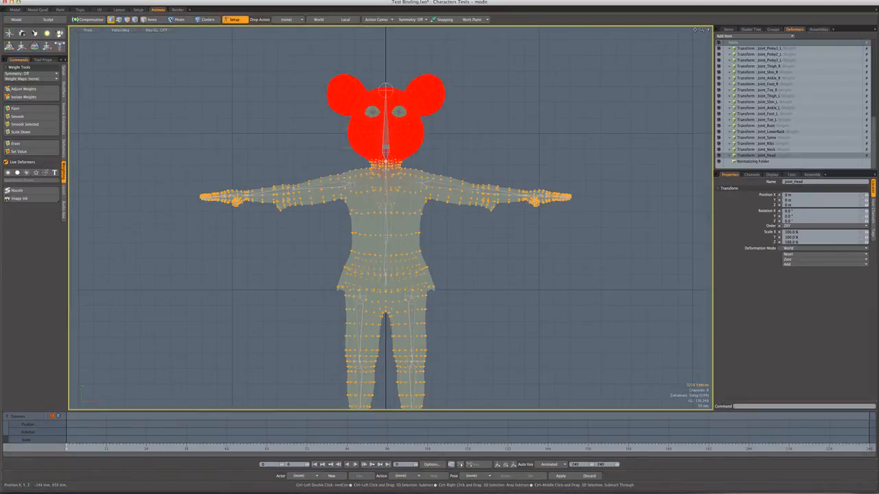
ctrl+drag(341, 147, 421, 164)
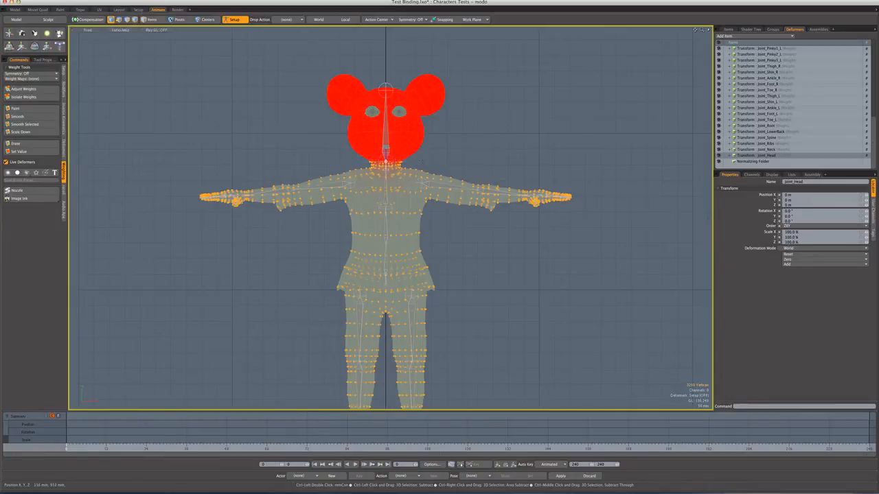
click(24, 89)
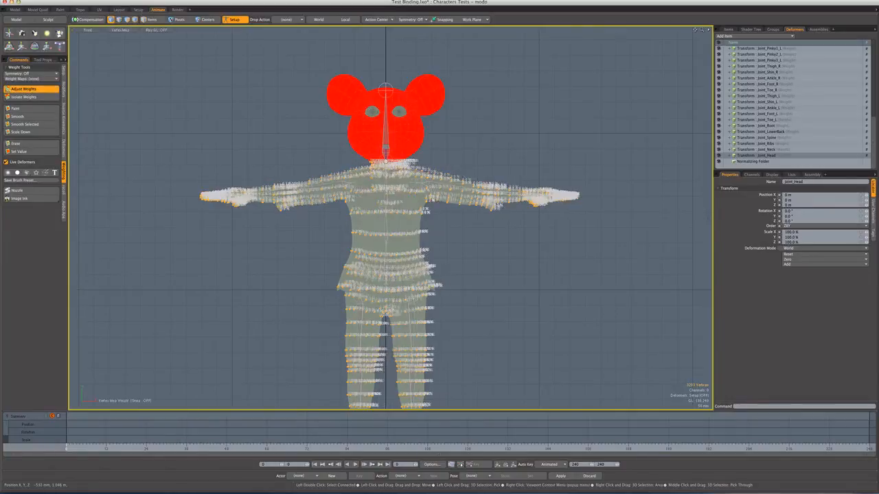
key(space)
click(268, 128)
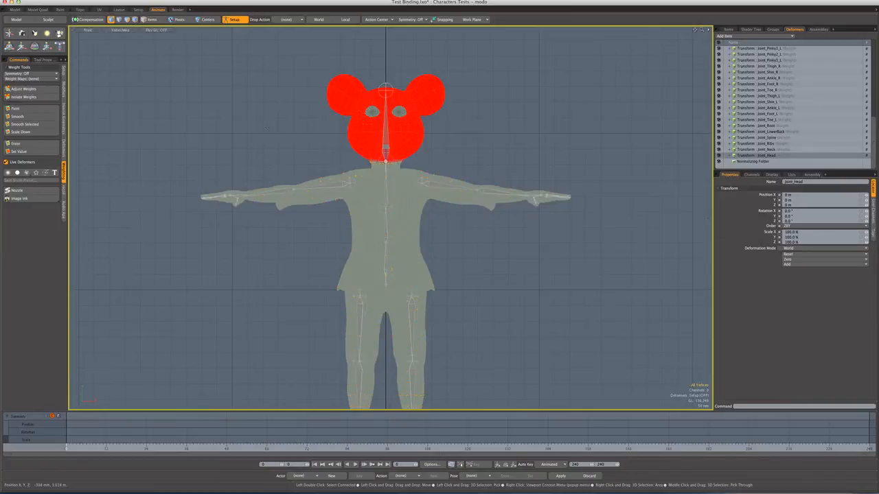
alt+shift+drag(293, 141, 284, 122)
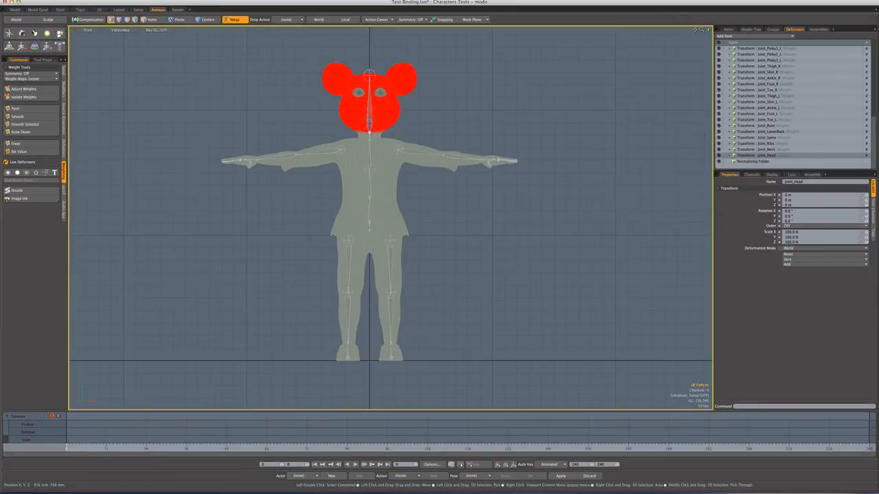
click(150, 19)
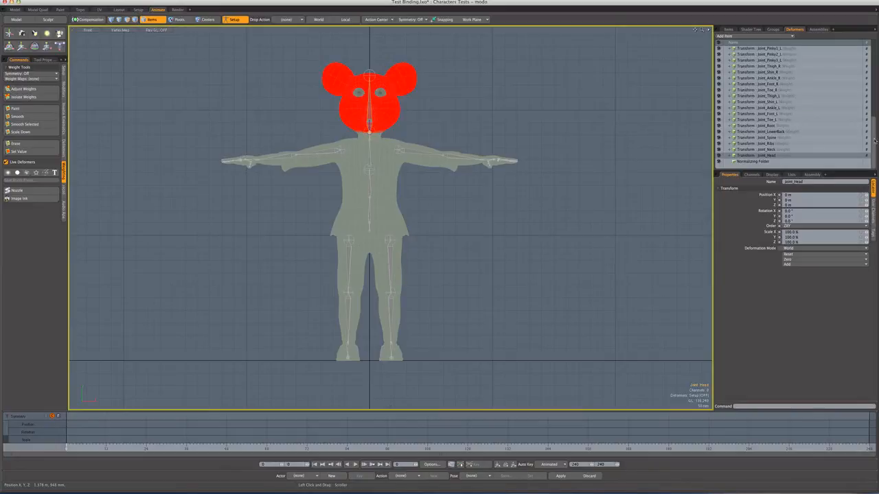
Move all joint weight deformers from Joint_UpperArm_R through Joint_Head into the Normalizing Folder, and clear the selection
drag(874, 140, 874, 76)
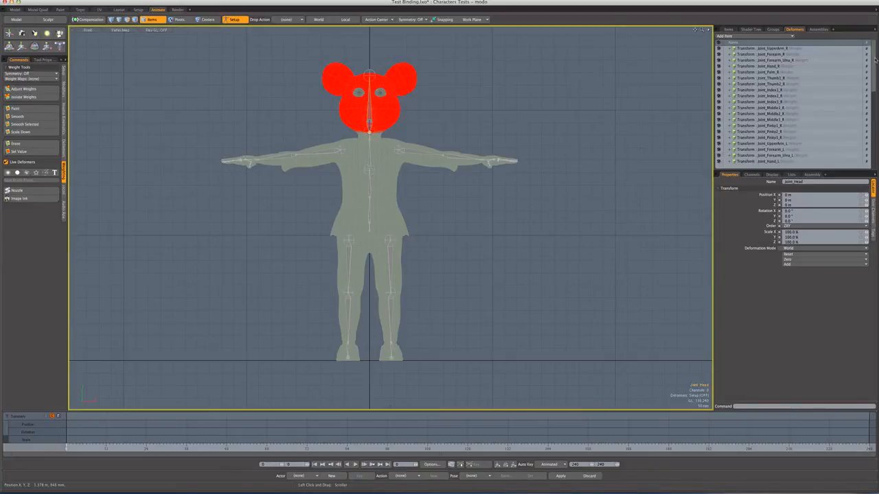
click(789, 49)
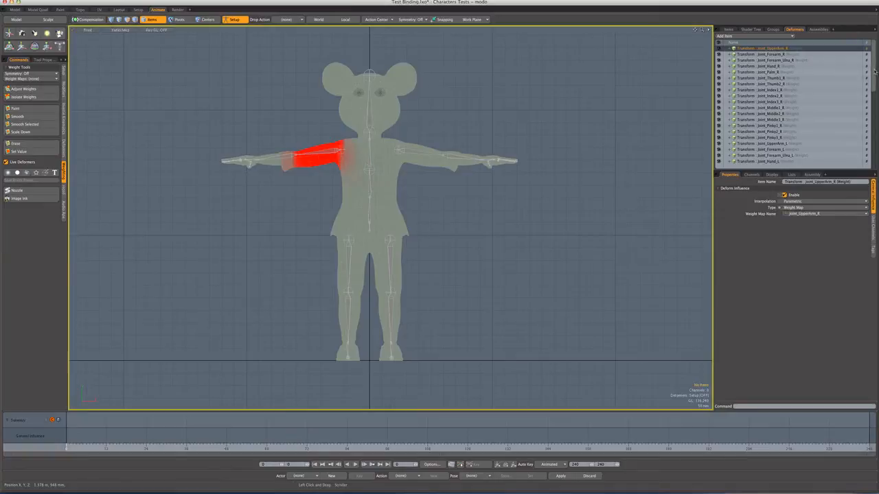
drag(875, 72, 876, 120)
scroll(774, 124, down, 5)
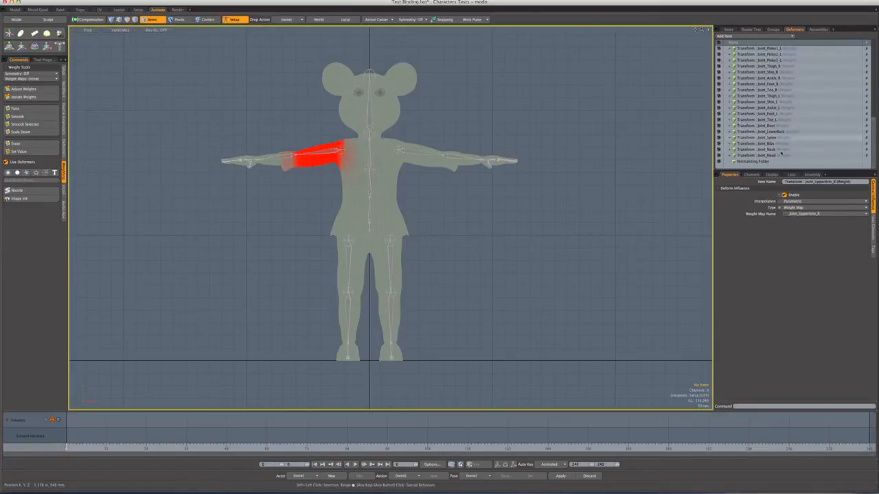
shift+click(767, 160)
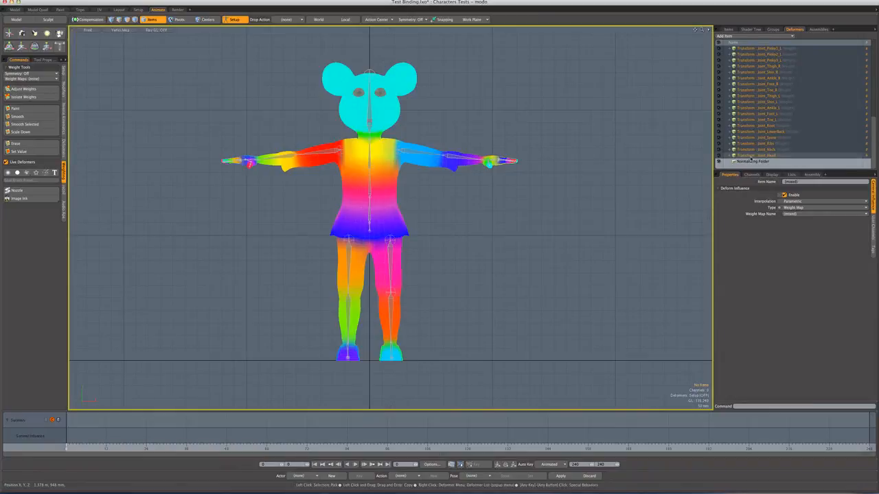
drag(750, 156, 752, 164)
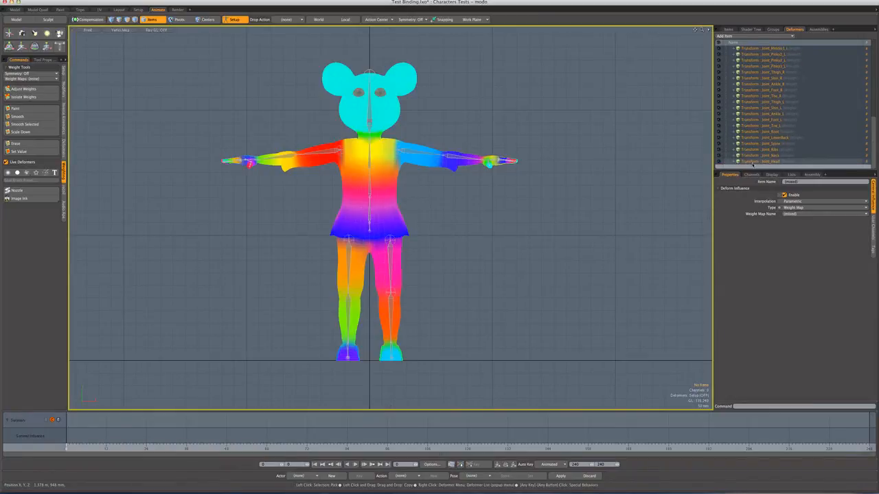
drag(874, 136, 870, 55)
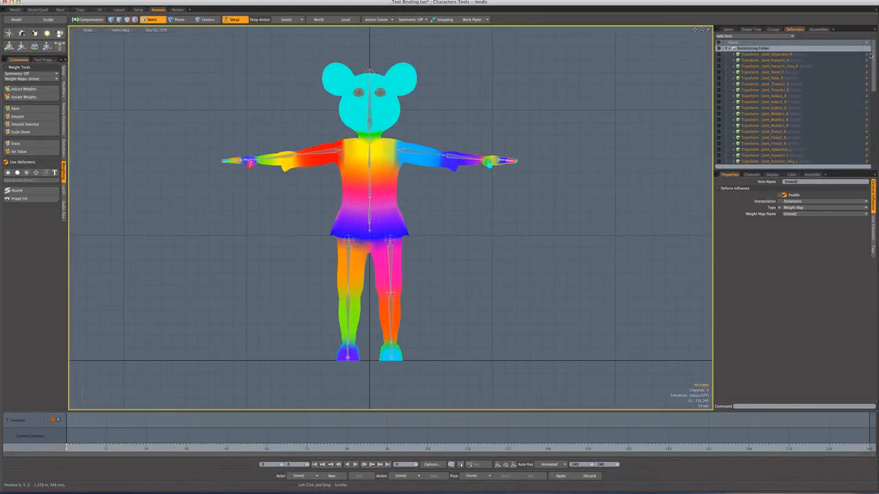
click(727, 48)
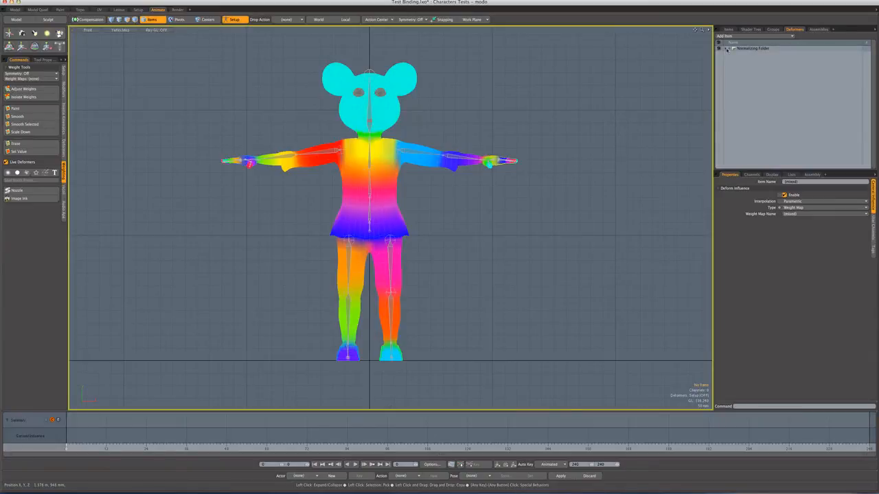
click(726, 49)
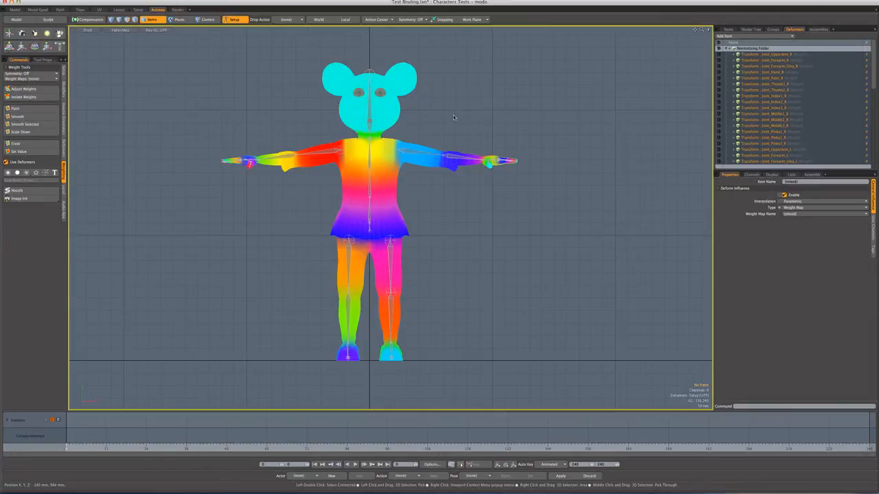
click(453, 117)
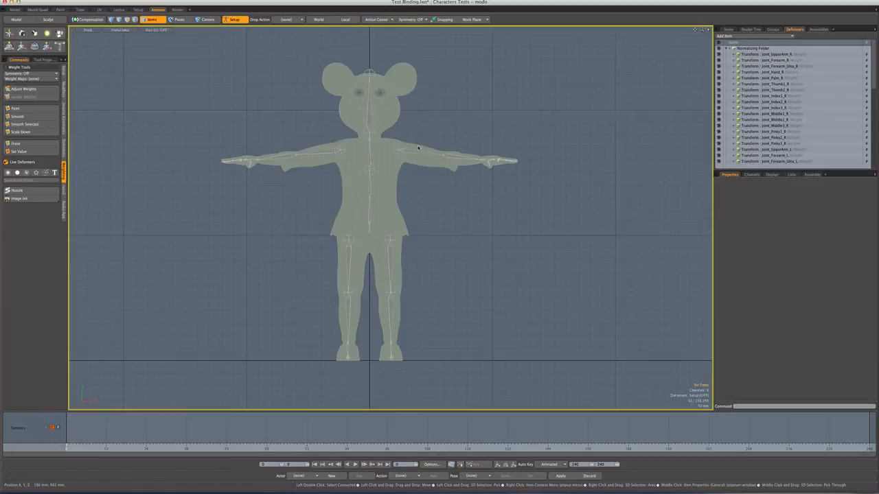
Remove Joint_UpperArm_R's stray weight from the vertices around the character's left shoulder with Adjust Weights, and return to item selection
click(412, 152)
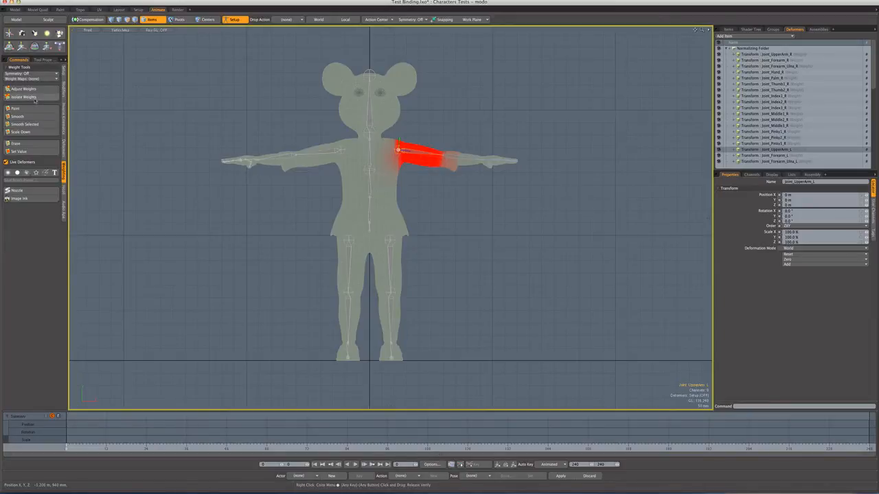
click(326, 153)
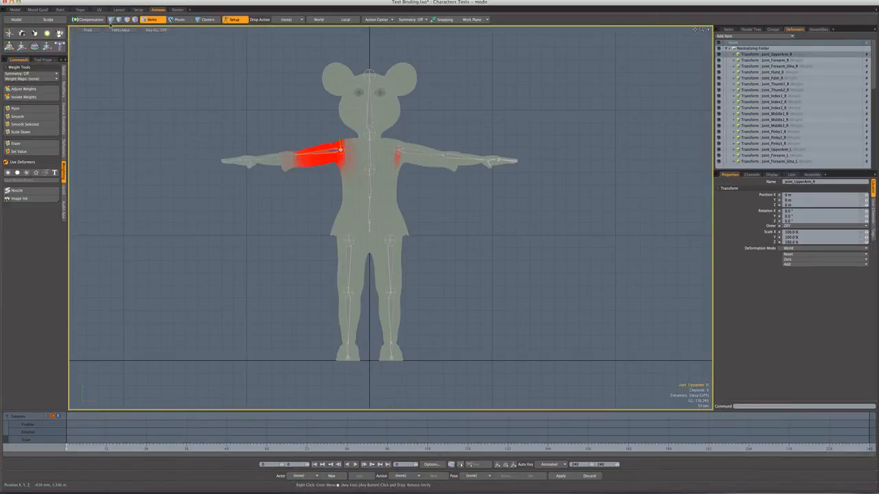
key(1)
key(ctrl)
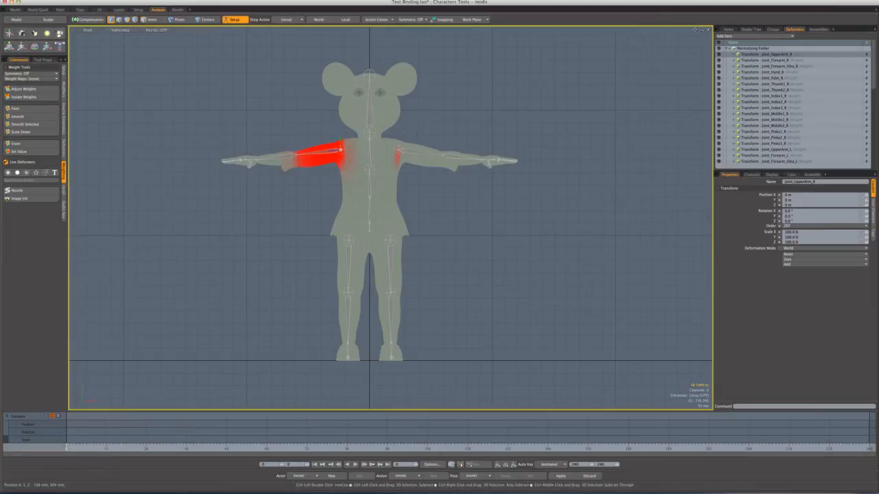
ctrl+drag(423, 131, 381, 184)
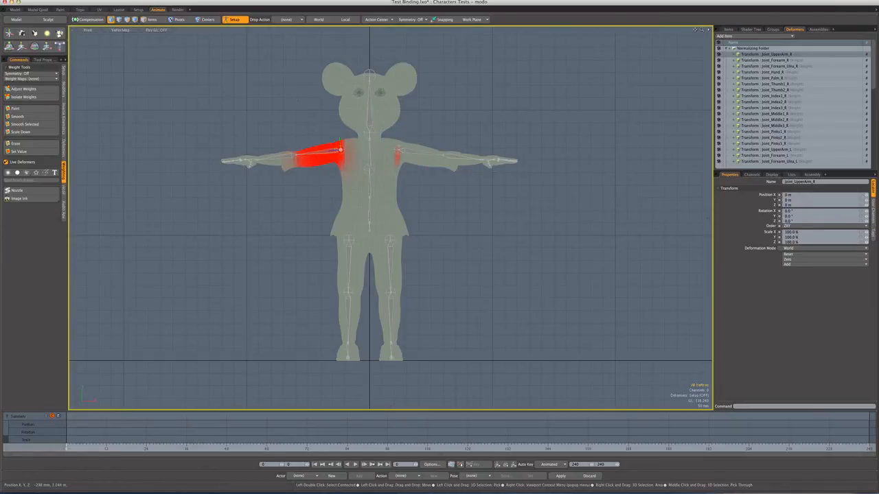
drag(427, 130, 384, 182)
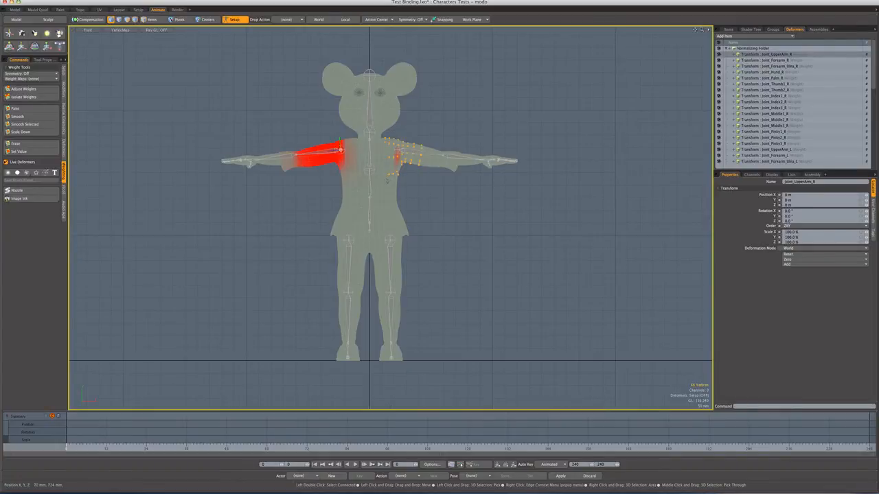
click(42, 90)
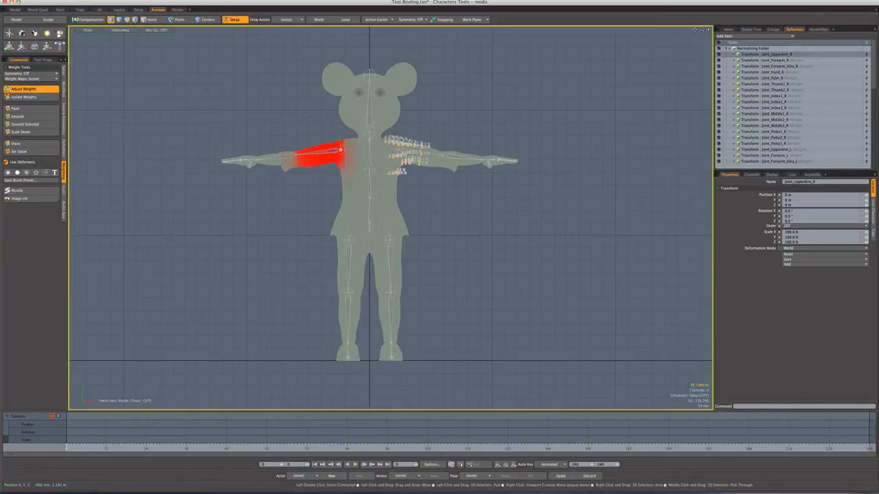
click(7, 90)
click(150, 19)
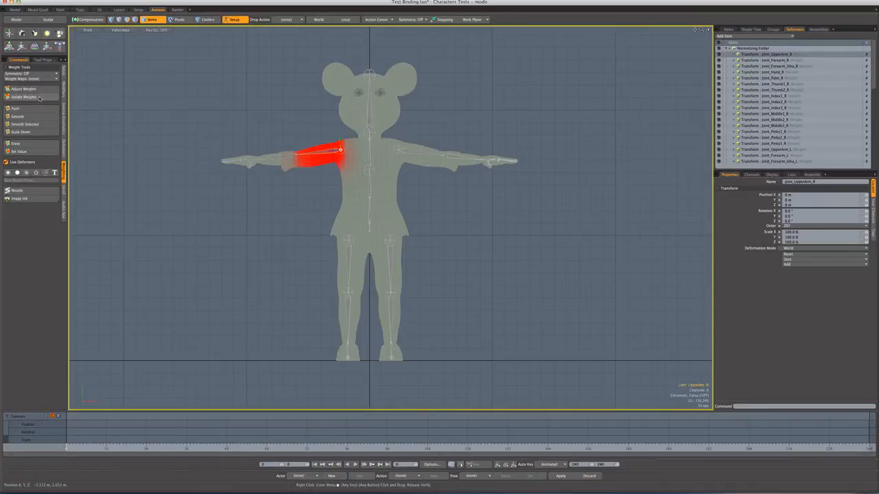
Examine the weight maps of both thigh joints and of each arm's joints from the upper arm down to the palm
click(348, 263)
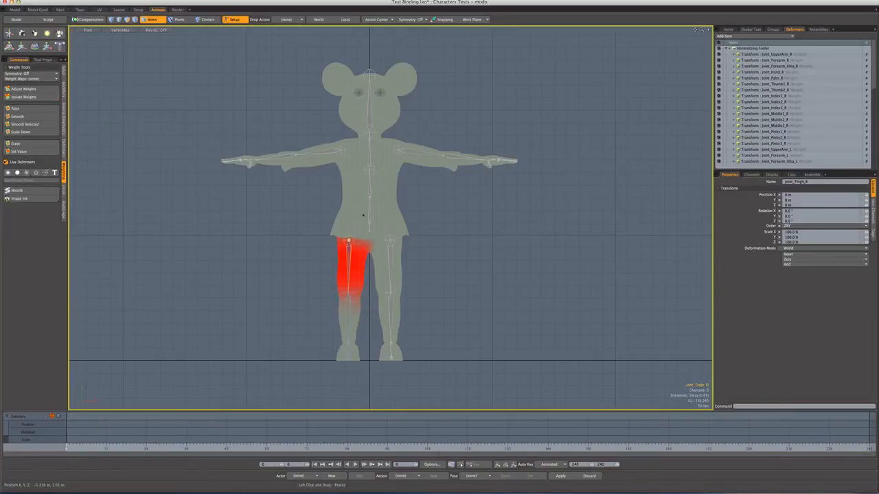
click(391, 258)
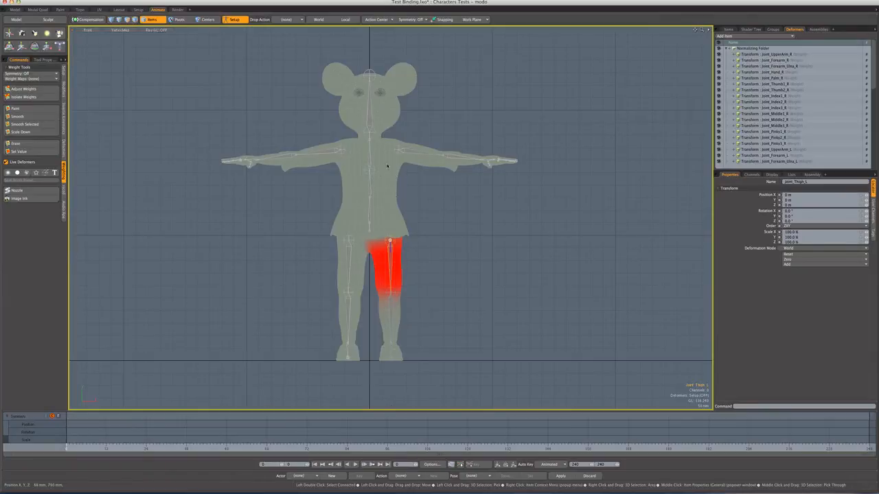
click(403, 152)
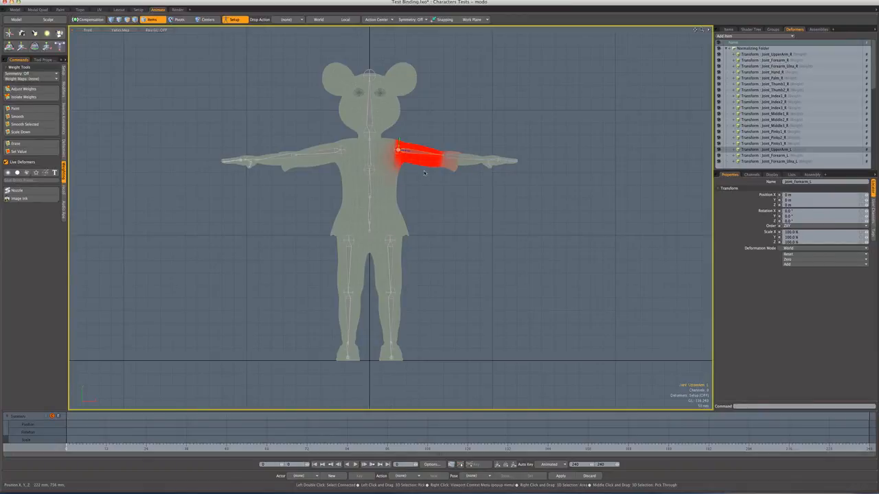
key(Down)
key(Down)
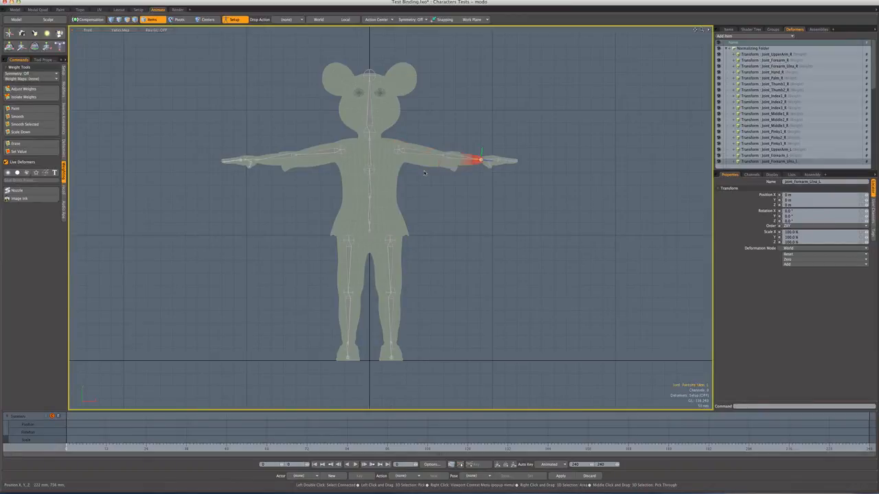
key(Down)
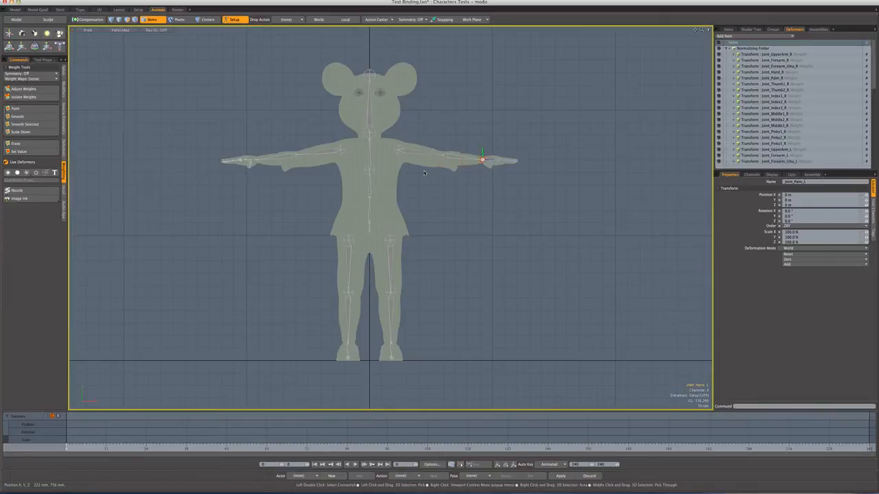
key(Down)
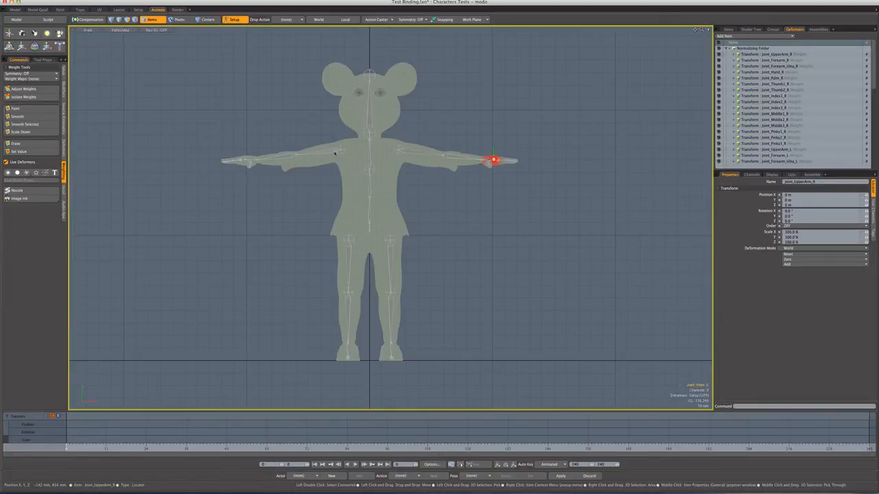
click(340, 160)
key(Down)
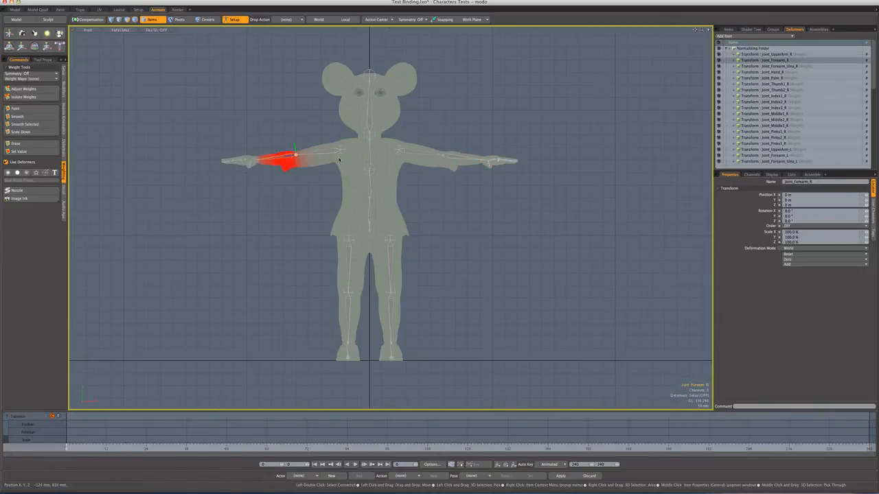
key(Down)
key(Down)
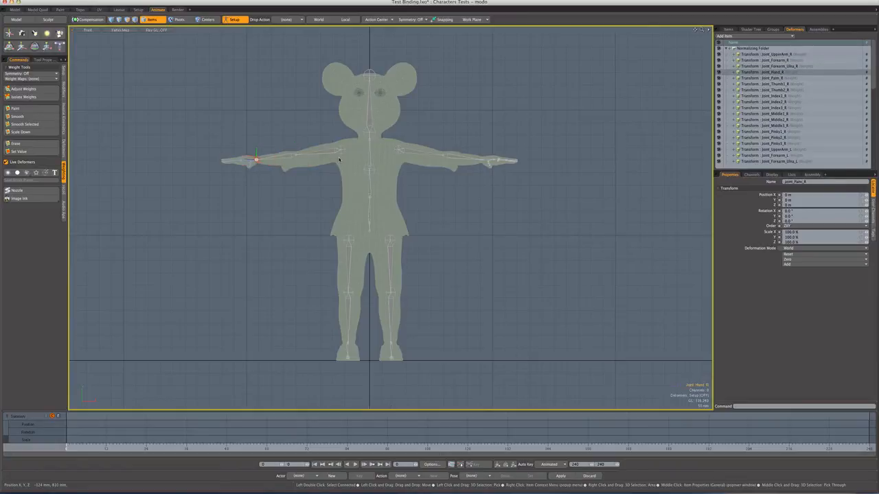
key(Down)
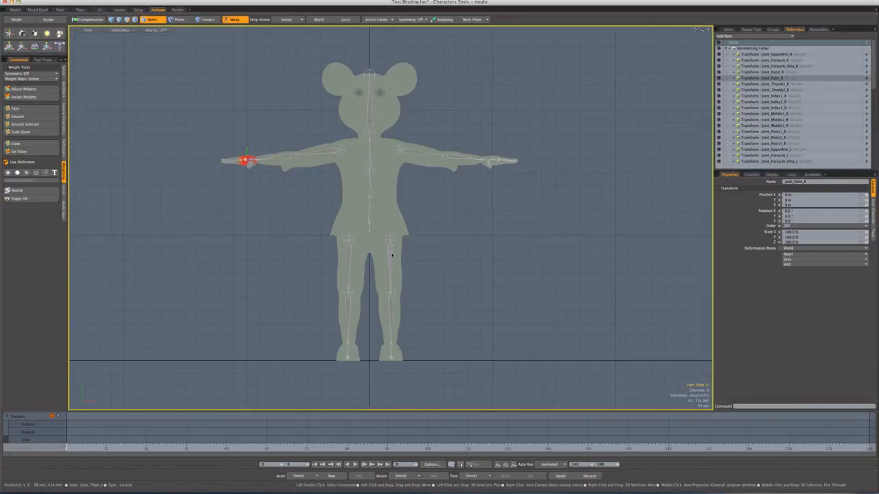
Examine the weight maps of each leg's joints from the thigh down to the toe
click(391, 254)
key(Down)
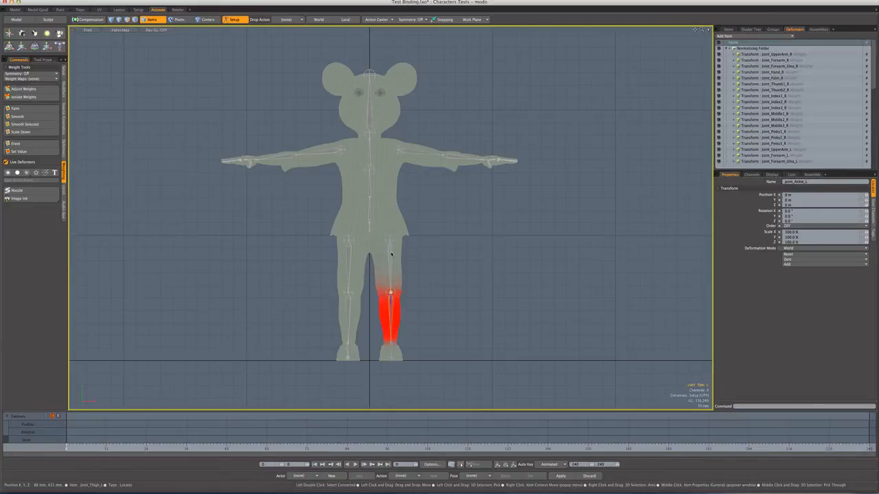
key(Down)
key(Down)
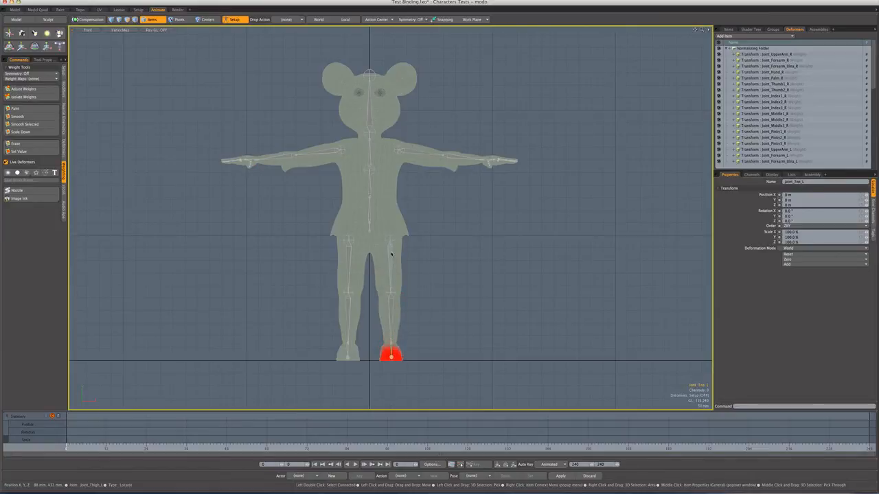
click(355, 270)
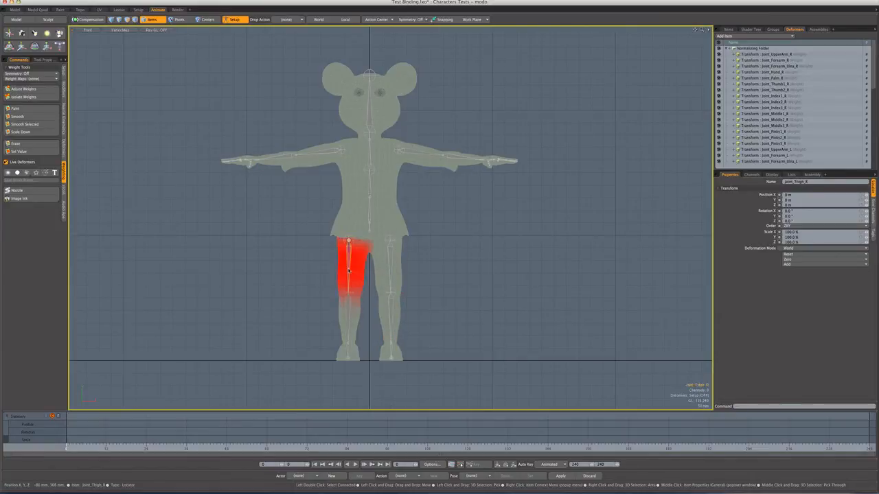
key(Down)
key(Down)
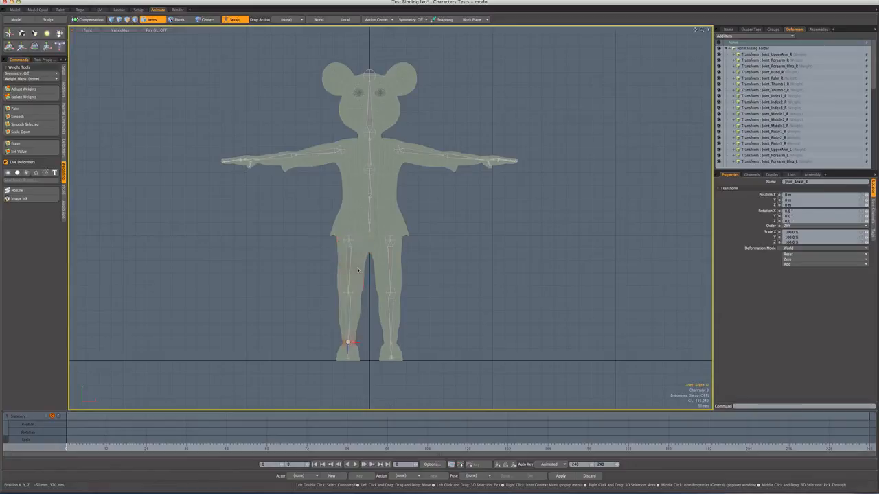
key(Down)
Examine the weight maps of the central chain's joints from Joint_Root up through the spine, ribs and neck to Joint_Head
click(371, 244)
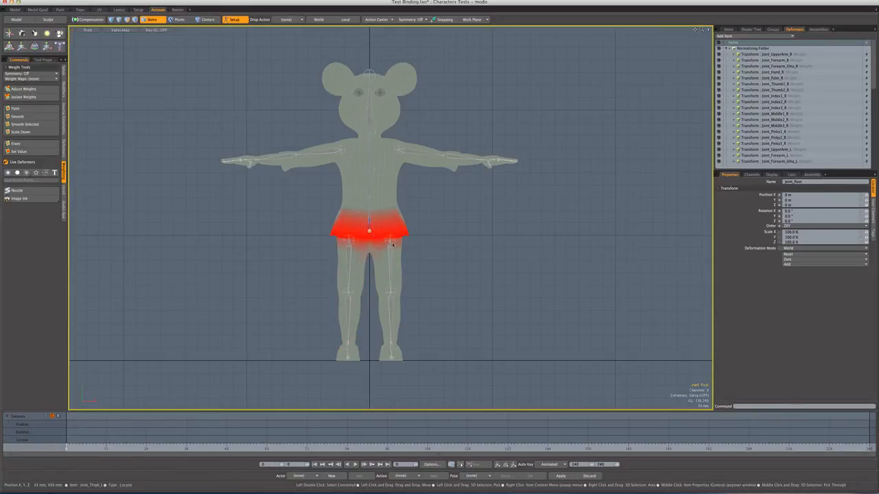
key(Down)
key(Down)
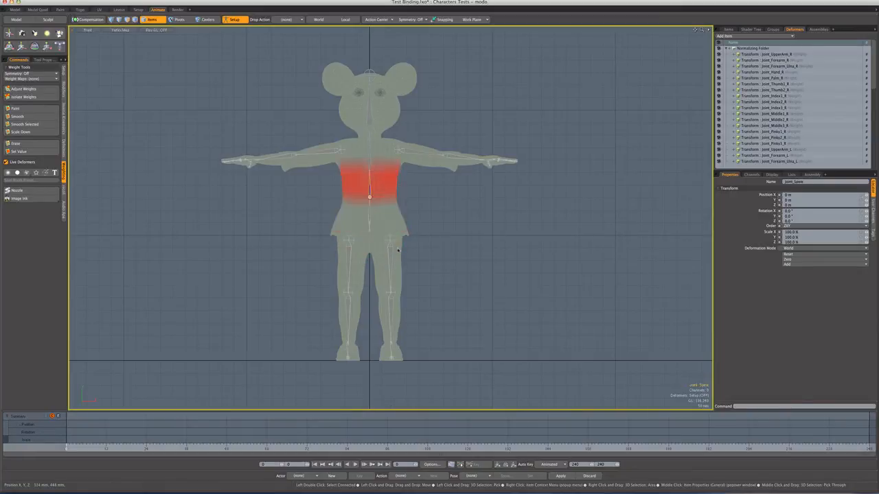
key(Down)
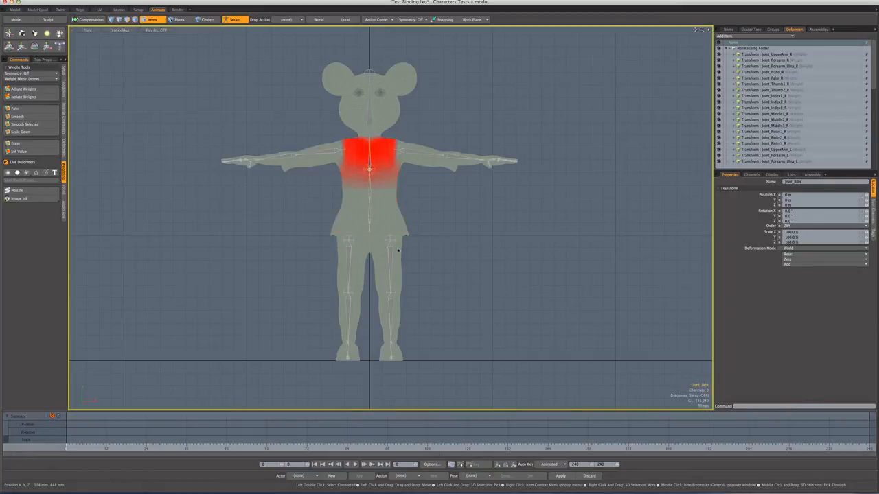
key(Up)
key(Up)
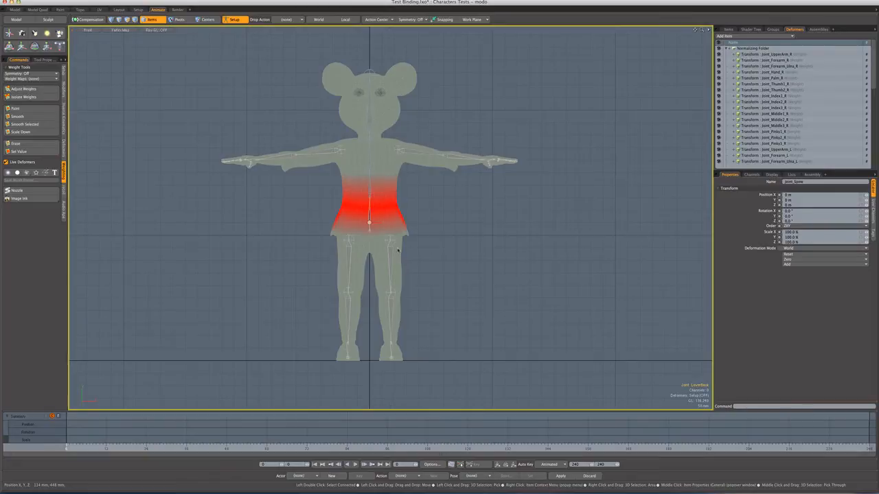
key(Down)
key(Down)
key(Down)
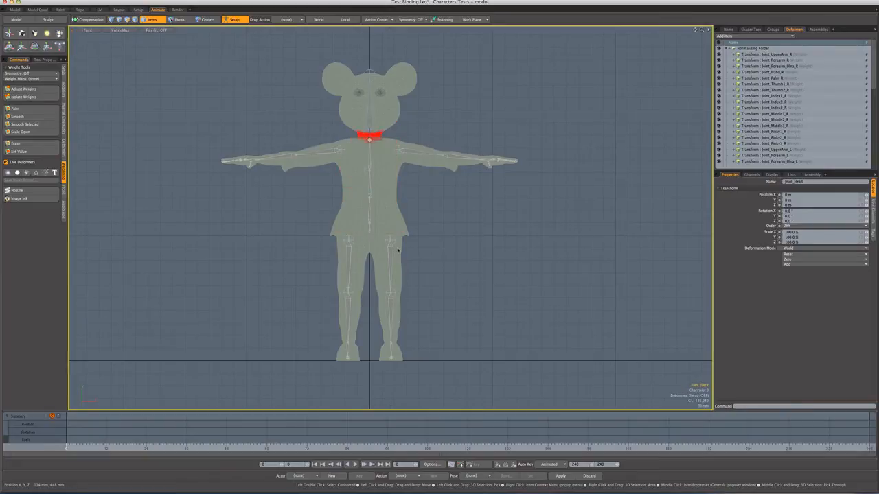
key(Down)
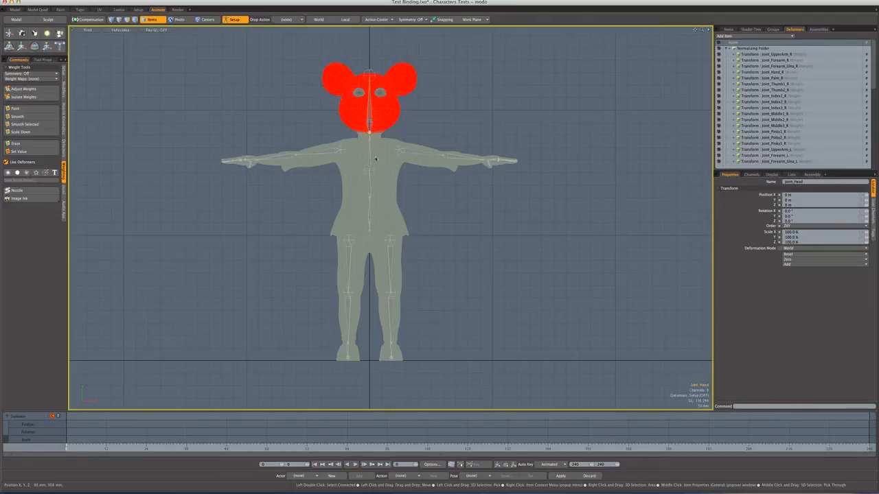
Smooth Joint_UpperArm_L's weight falloff around the character's left shoulder with the Smooth brush in the perspective view
click(408, 155)
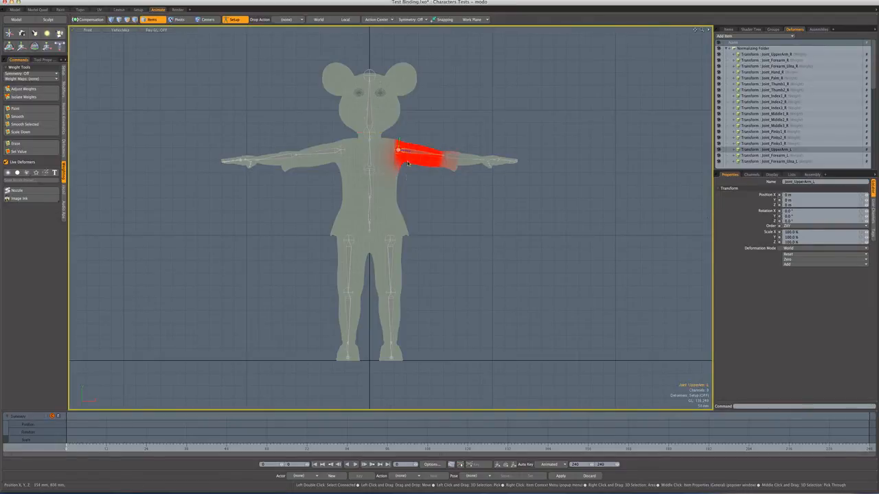
key(ctrl+space)
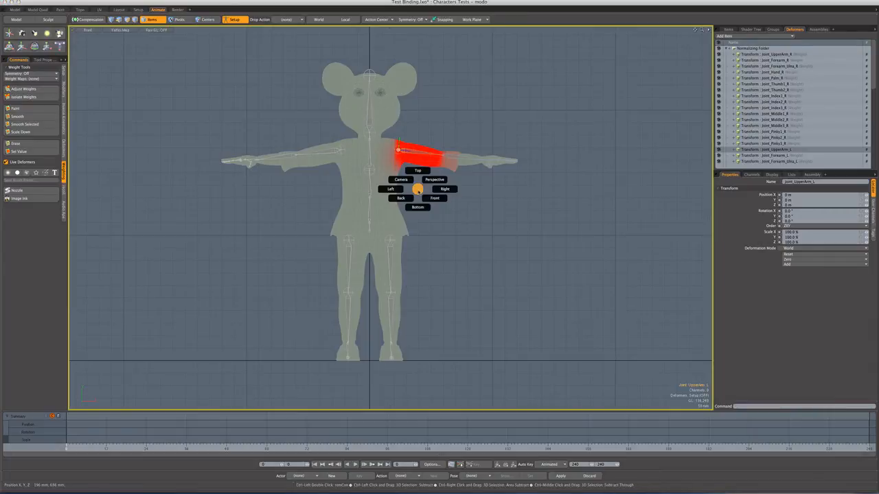
click(430, 190)
mouse_move(430, 190)
alt+mouse_down()
mouse_move(424, 194)
mouse_move(463, 191)
mouse_move(441, 202)
alt+mouse_up()
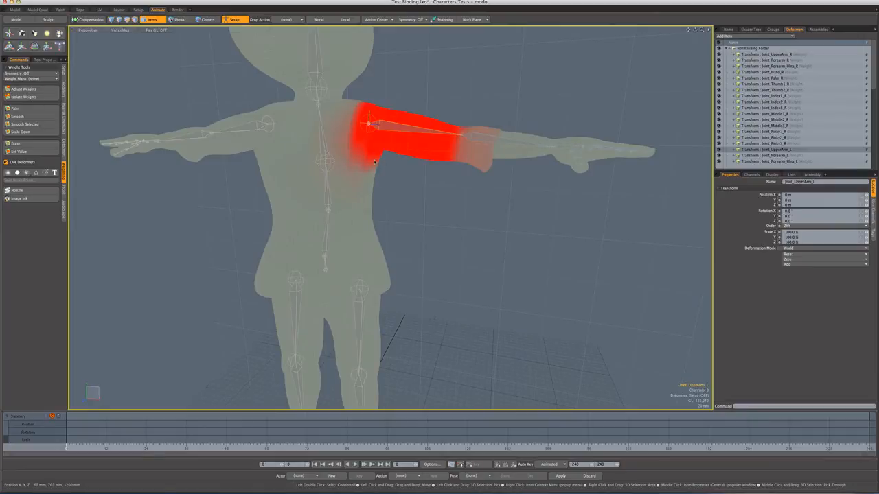
alt+drag(379, 164, 405, 192)
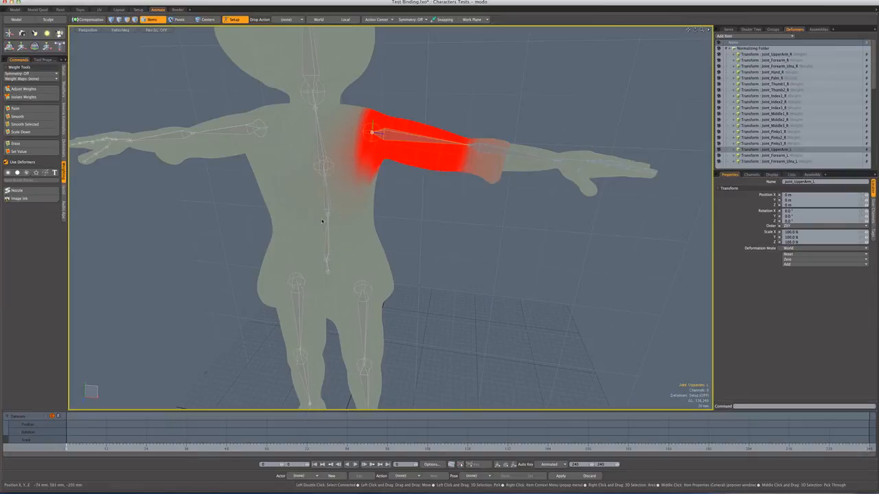
click(33, 116)
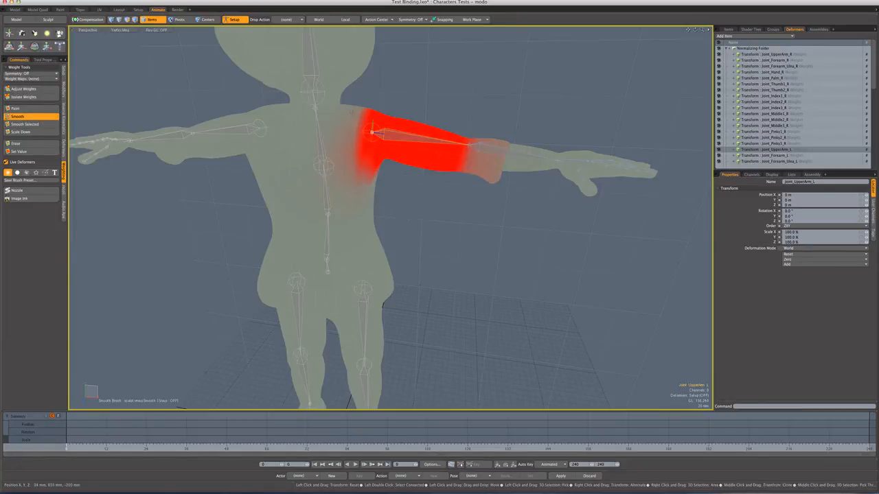
drag(368, 116, 358, 144)
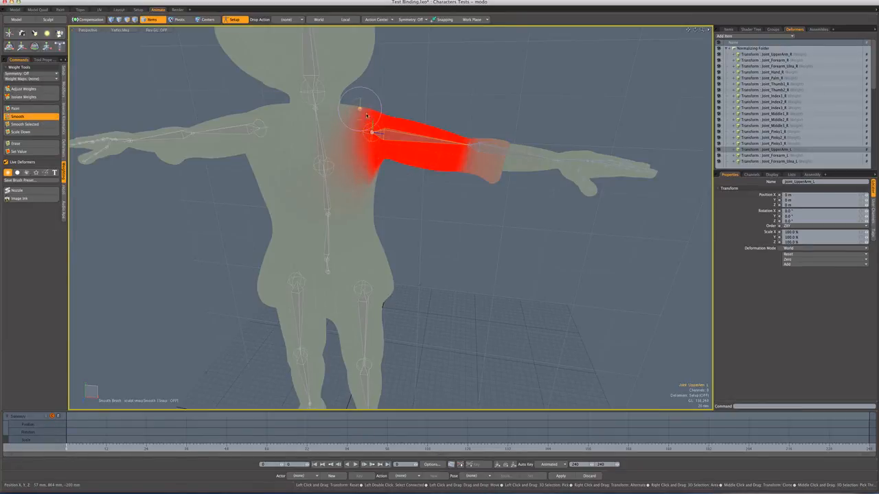
alt+drag(414, 98, 239, 272)
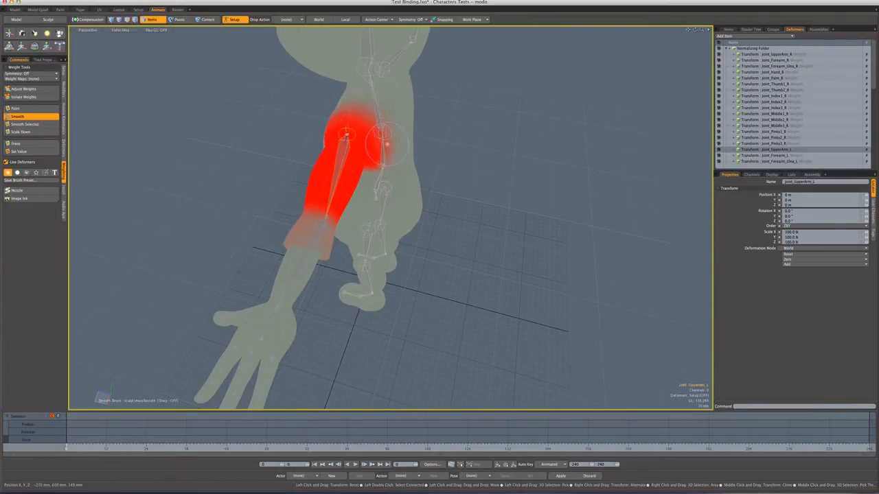
mouse_move(338, 118)
alt+mouse_down()
mouse_move(341, 110)
mouse_move(365, 143)
mouse_move(369, 133)
alt+mouse_up()
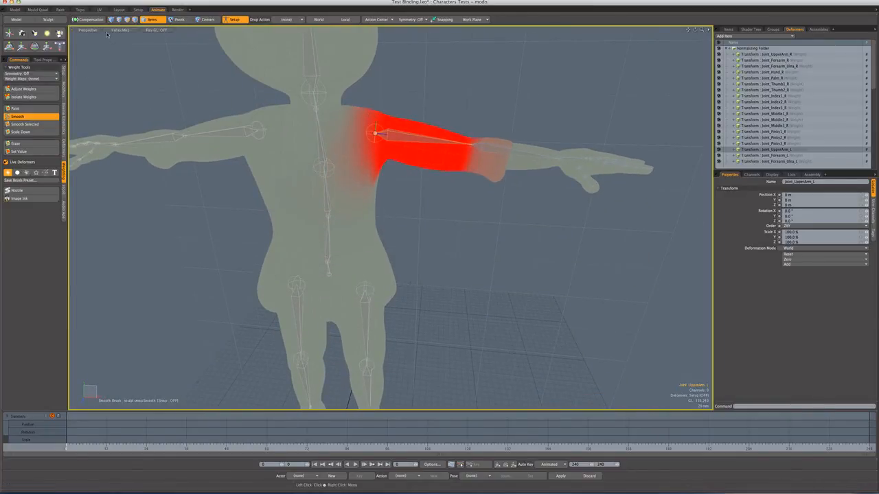
key(space)
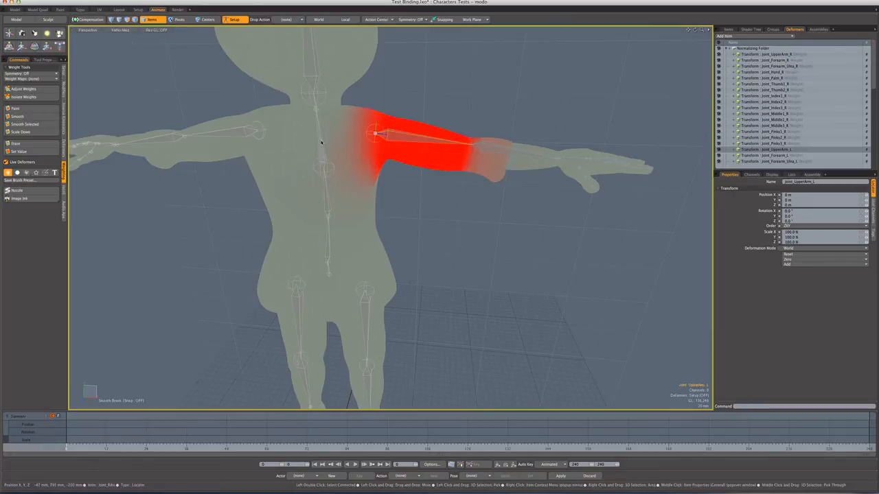
Paint more Joint_Ribs weight onto the side of the chest below the character's left armpit, around front and back
click(321, 142)
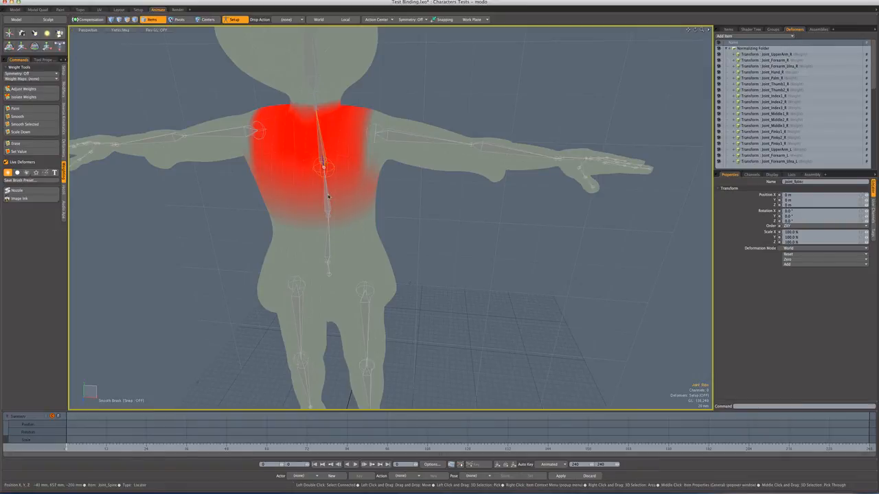
click(328, 197)
click(322, 153)
click(404, 144)
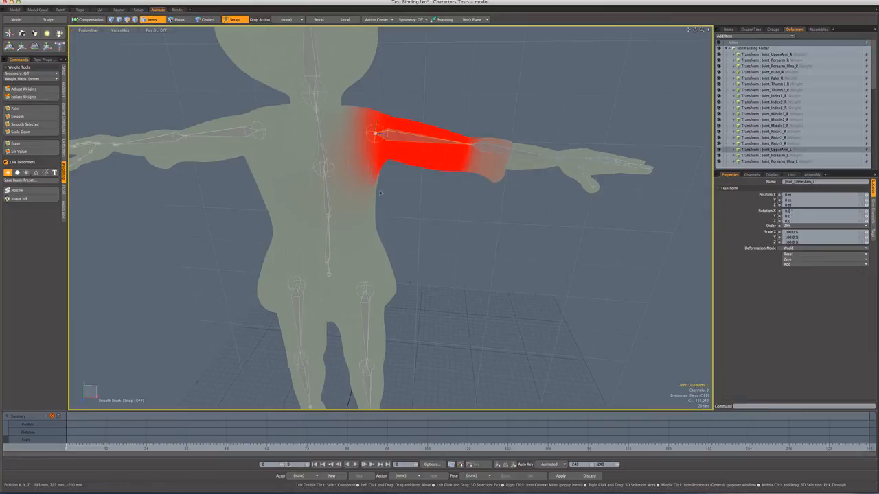
alt+drag(404, 144, 390, 187)
click(325, 144)
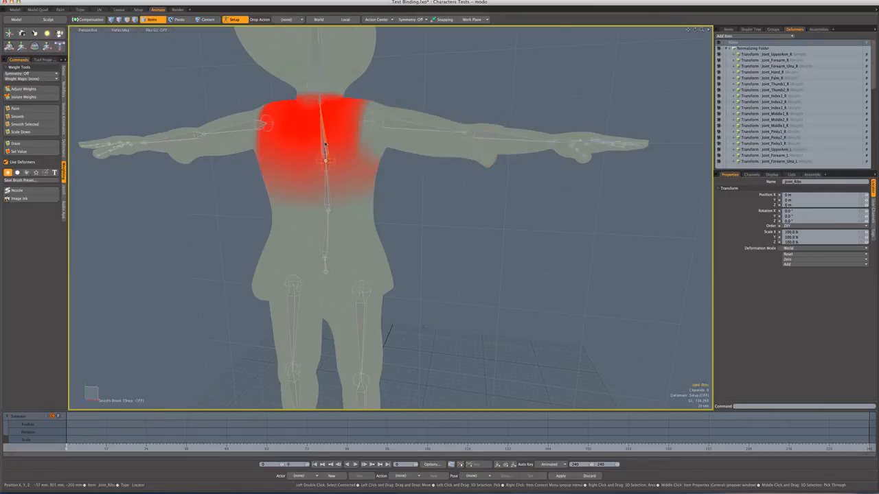
alt+drag(325, 145, 396, 185)
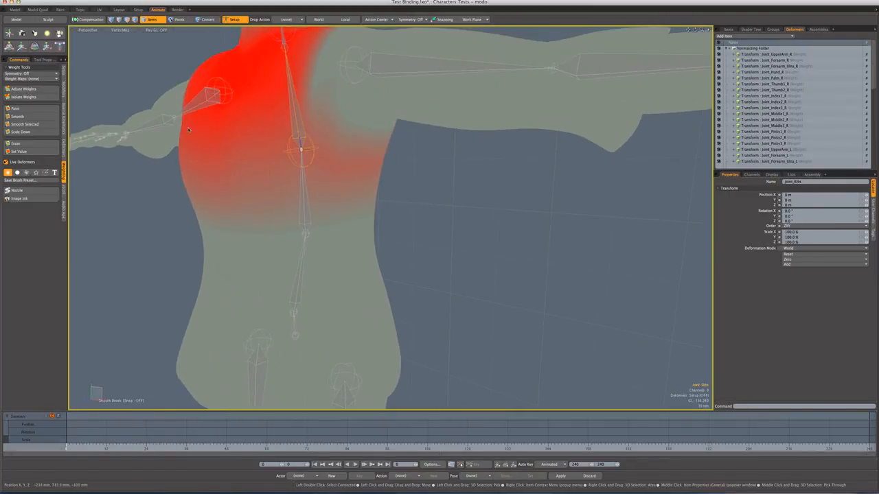
click(26, 108)
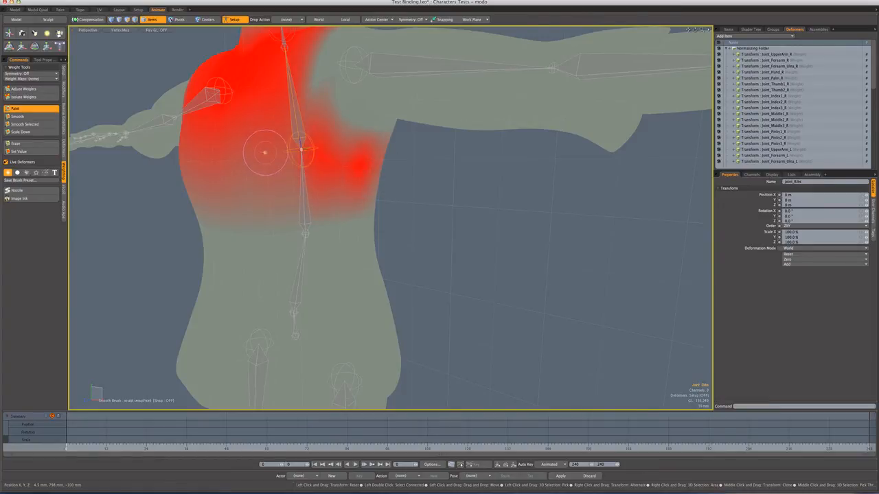
alt+drag(393, 185, 285, 171)
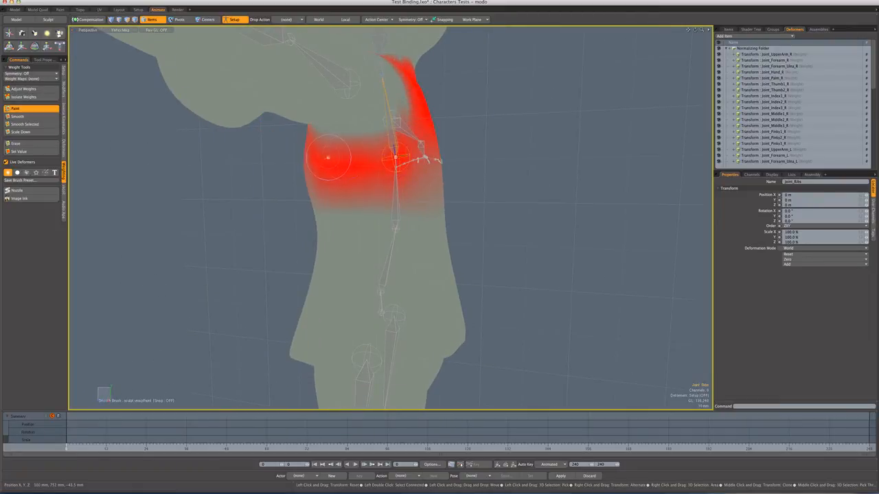
alt+drag(390, 158, 494, 161)
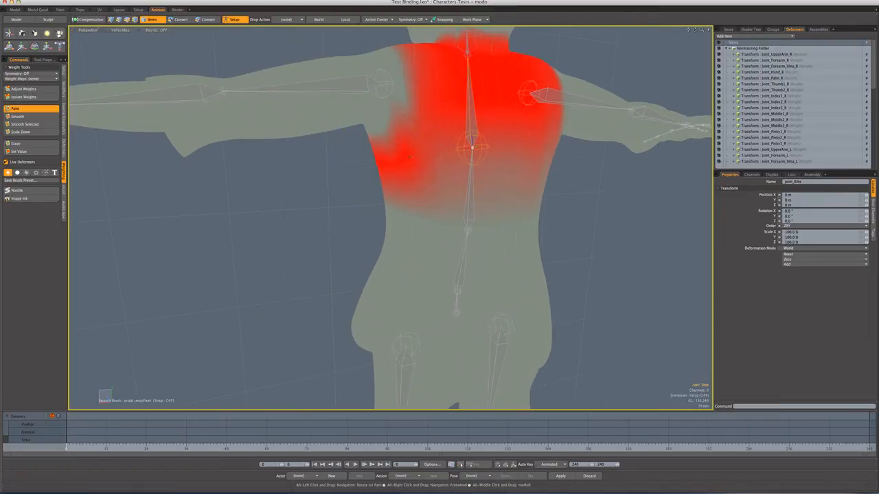
mouse_move(441, 147)
alt+mouse_down()
mouse_move(325, 155)
mouse_move(334, 147)
mouse_move(323, 143)
mouse_move(337, 153)
mouse_move(314, 156)
mouse_move(293, 124)
alt+mouse_up()
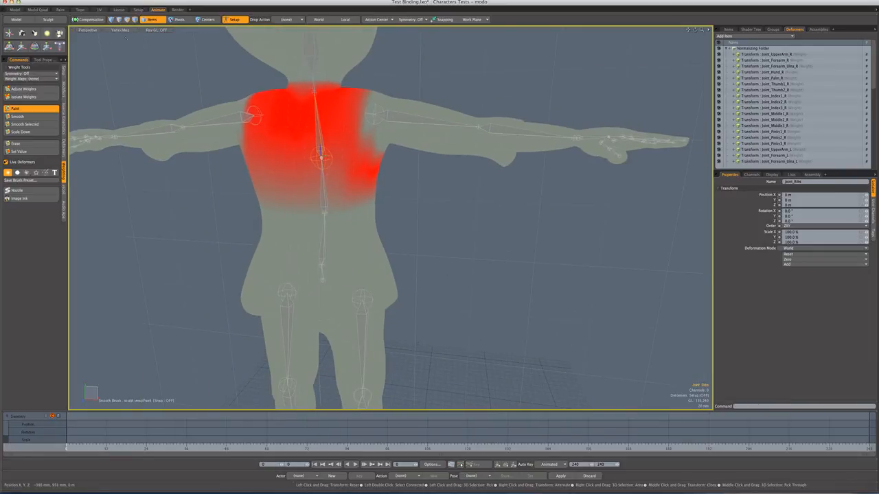
key(space)
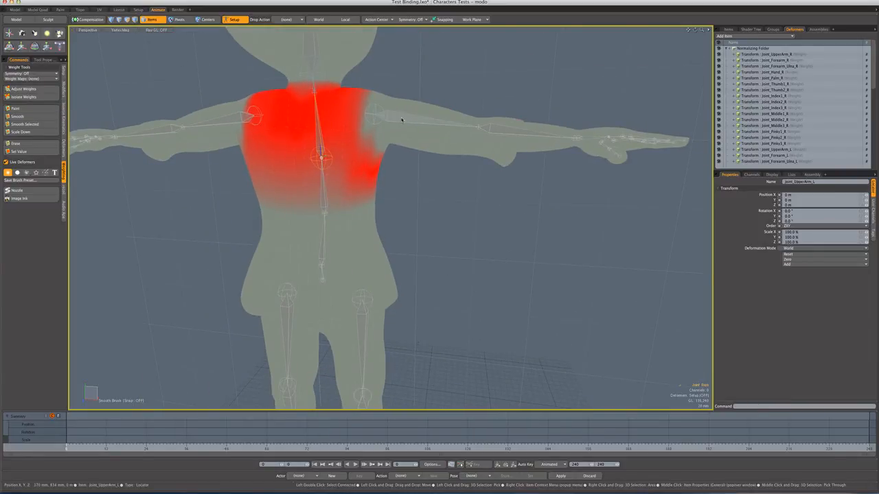
Reduce Joint_UpperArm_L's weight on the chest just below the left armpit with the Paint brush
click(401, 120)
alt+drag(401, 121, 366, 156)
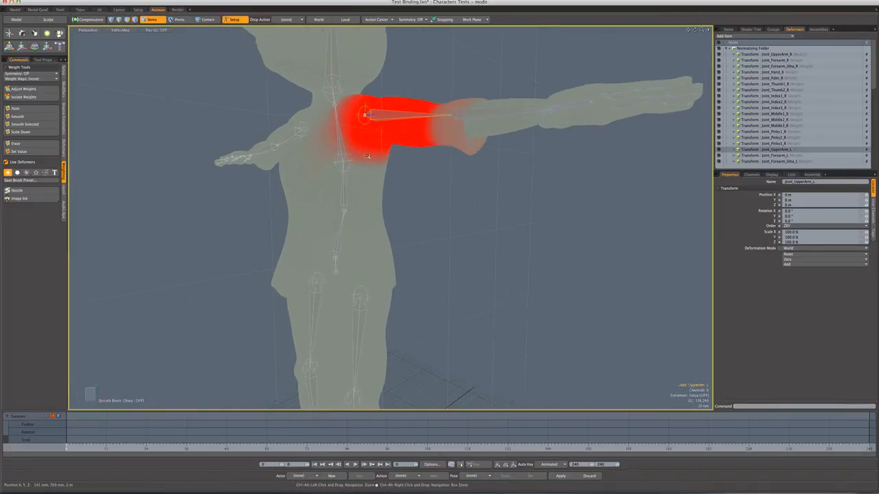
scroll(366, 156, up, 2)
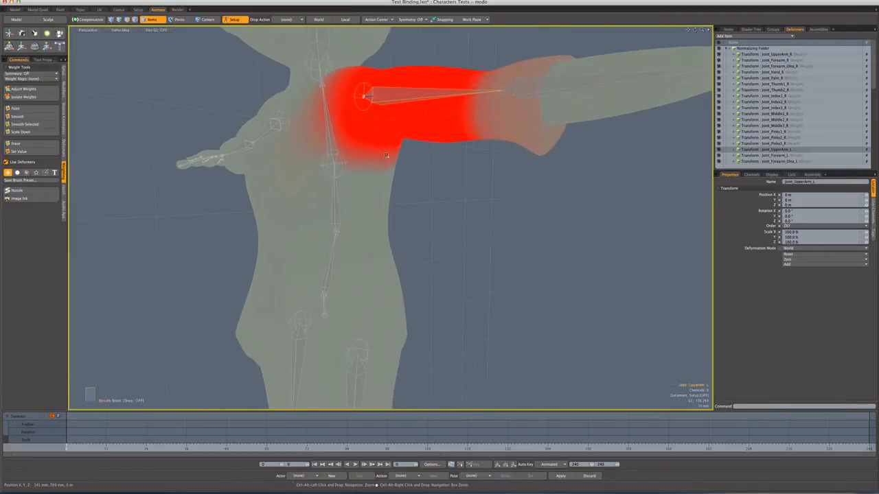
click(31, 108)
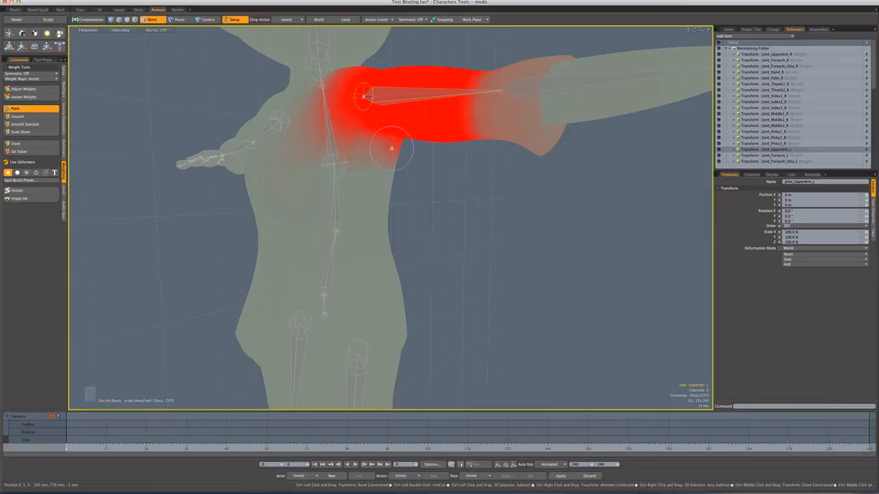
mouse_move(352, 167)
alt+mouse_down()
mouse_move(412, 170)
mouse_move(361, 168)
alt+mouse_up()
Smooth Joint_UpperArm_L's weight transition below the left armpit and across the chest and back
click(28, 117)
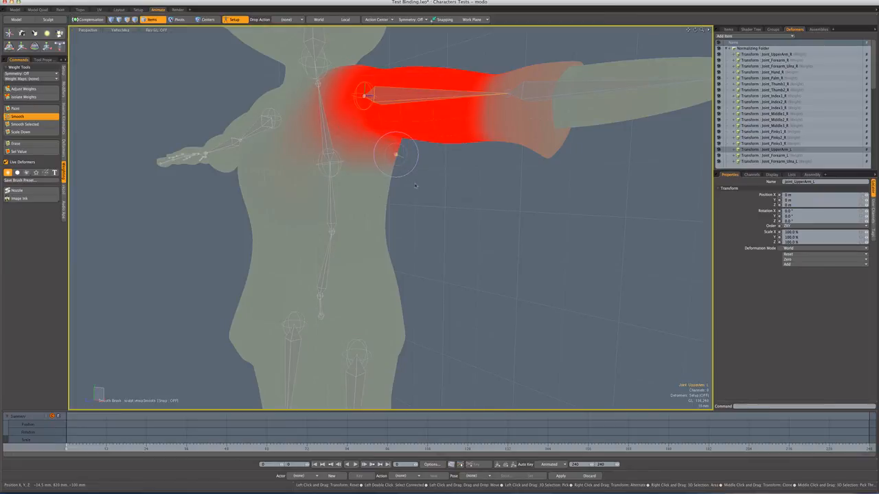
alt+drag(415, 185, 549, 184)
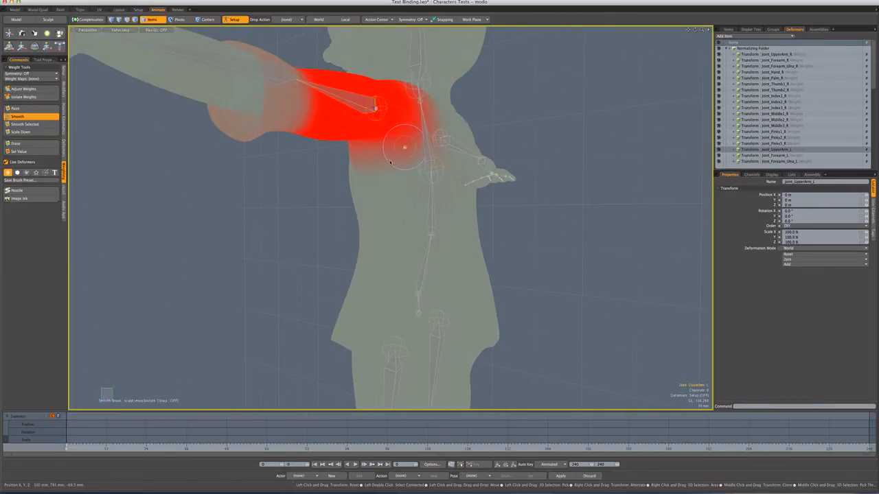
alt+drag(390, 162, 527, 164)
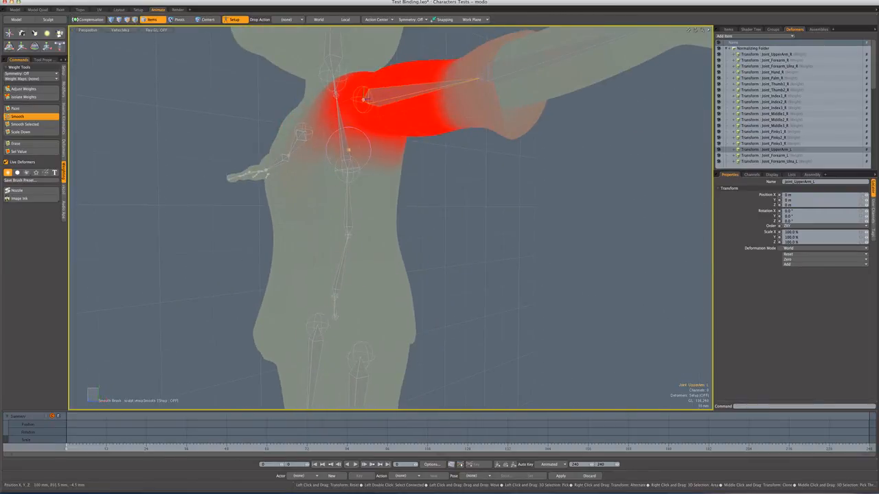
ctrl+alt+drag(346, 147, 268, 149)
ctrl+alt+drag(361, 187, 349, 188)
mouse_move(401, 196)
alt+mouse_down()
mouse_move(412, 200)
mouse_move(341, 212)
alt+mouse_up()
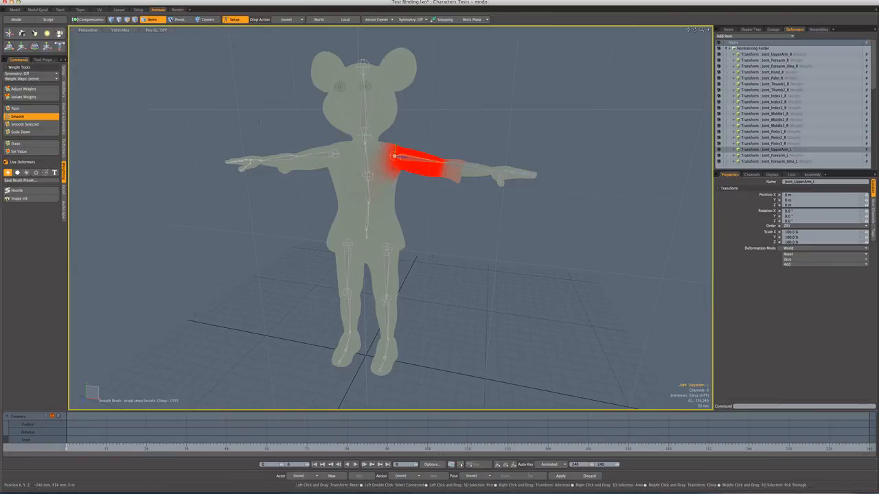
Display the perspective view in Advanced OpenGL shading and turn Setup mode off so the joints can be posed
key(q)
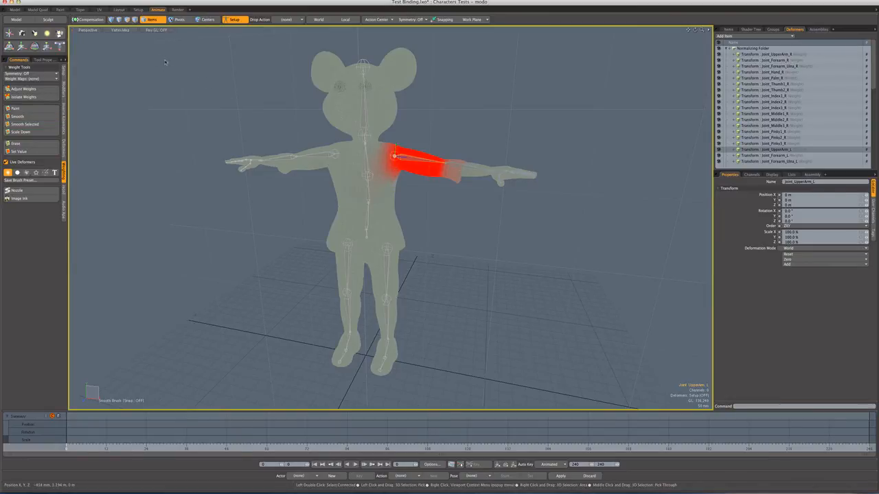
click(120, 30)
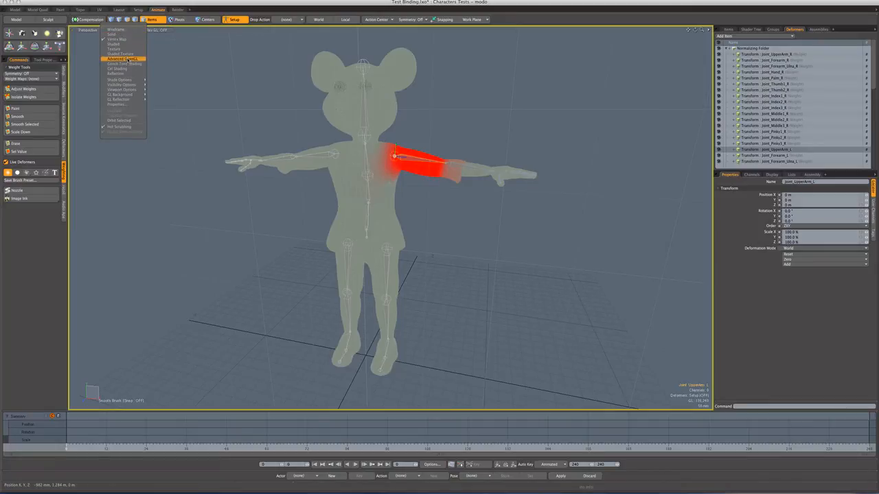
click(127, 60)
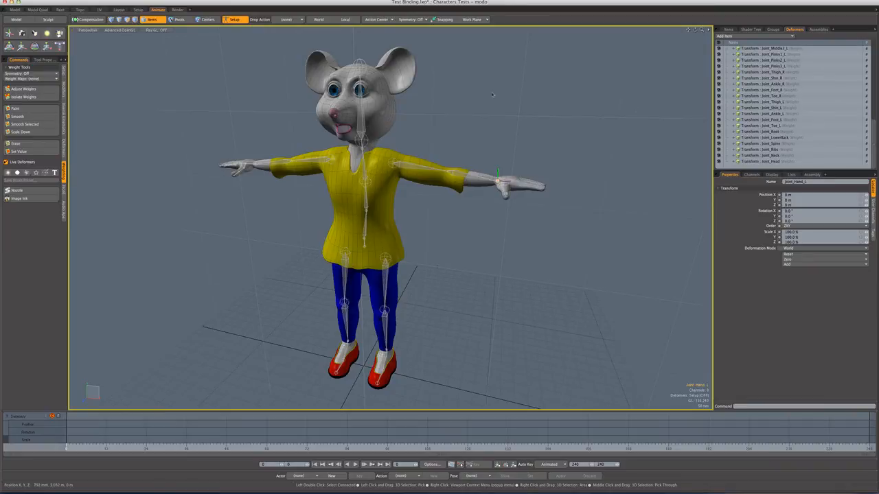
click(230, 21)
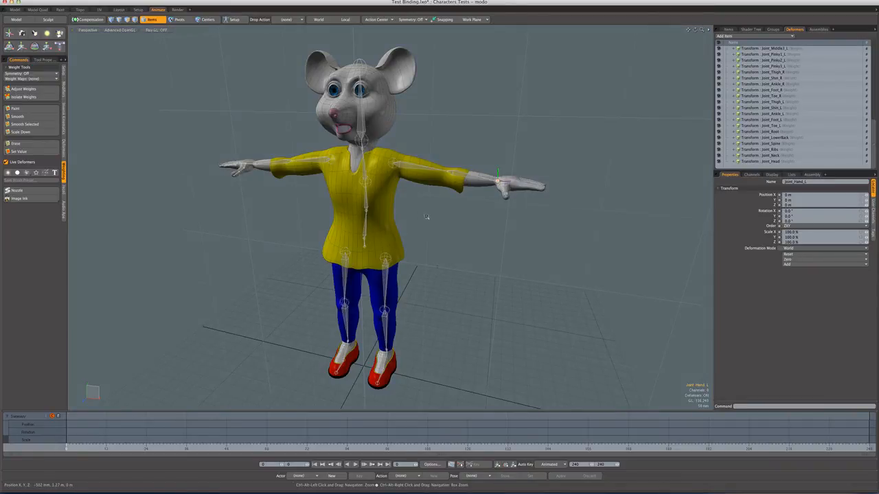
alt+drag(429, 216, 427, 217)
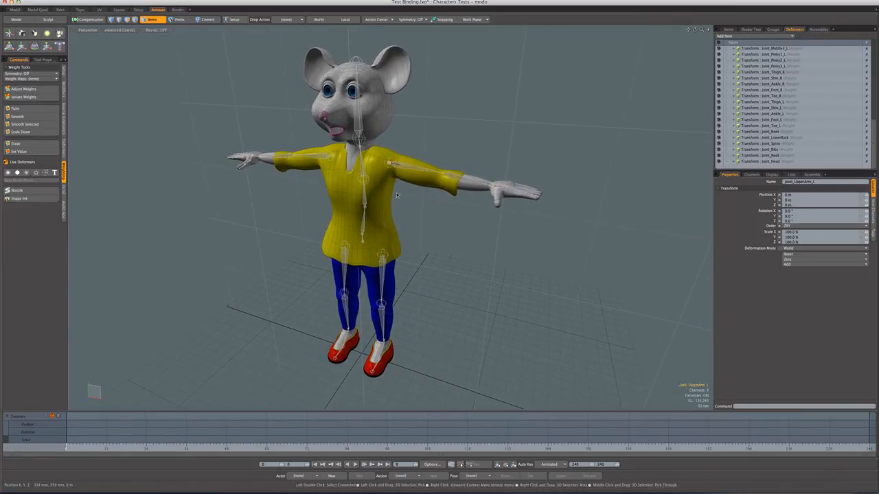
Lower the left arm by rotating Joint_UpperArm_L about 52.5° on X, and bend Joint_Forearm_L about 58° in the negative Y direction
key(e)
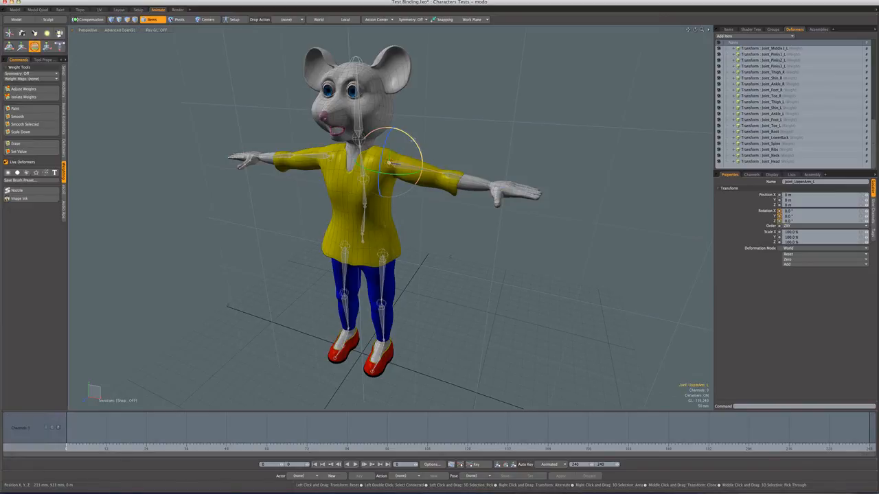
drag(415, 144, 421, 165)
alt+drag(439, 200, 477, 184)
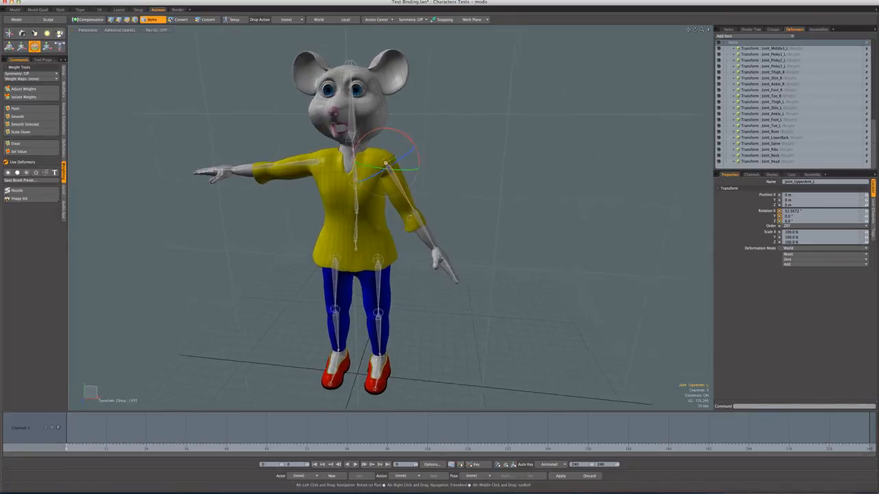
alt+drag(410, 218, 380, 193)
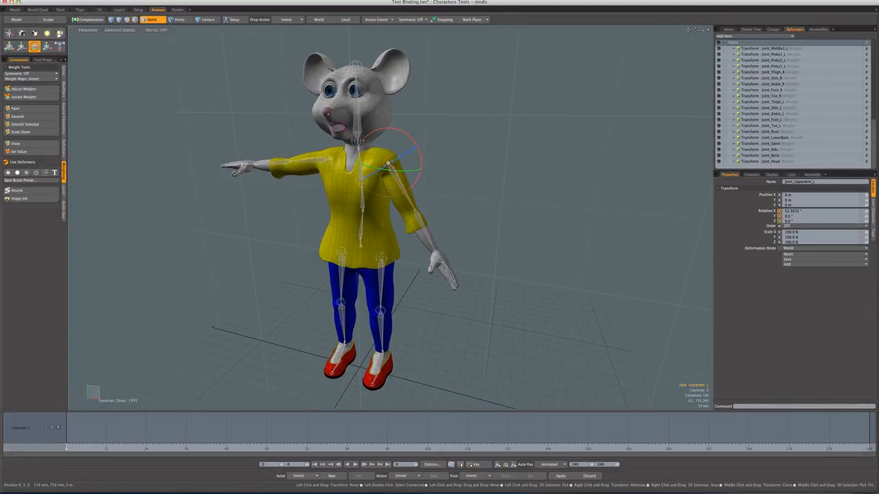
click(390, 193)
drag(418, 233, 409, 255)
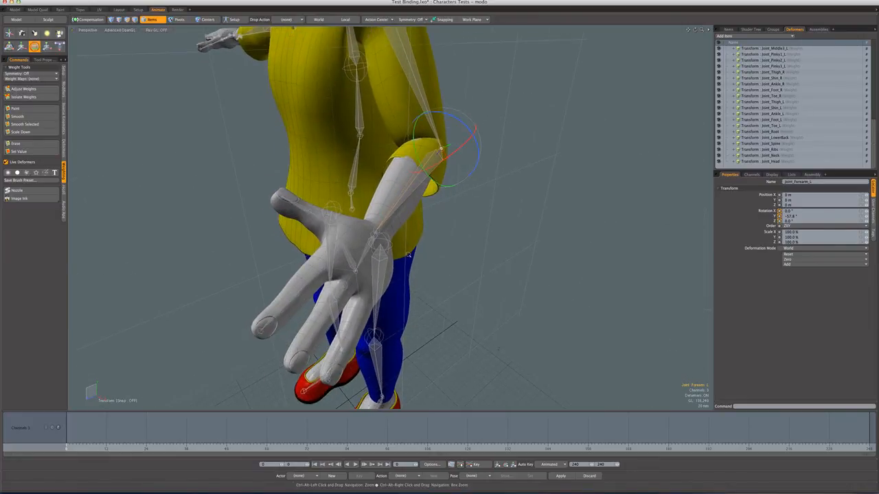
Rotate Joint_Hand_L at the wrist to turn the character's left hand
key(space)
click(367, 254)
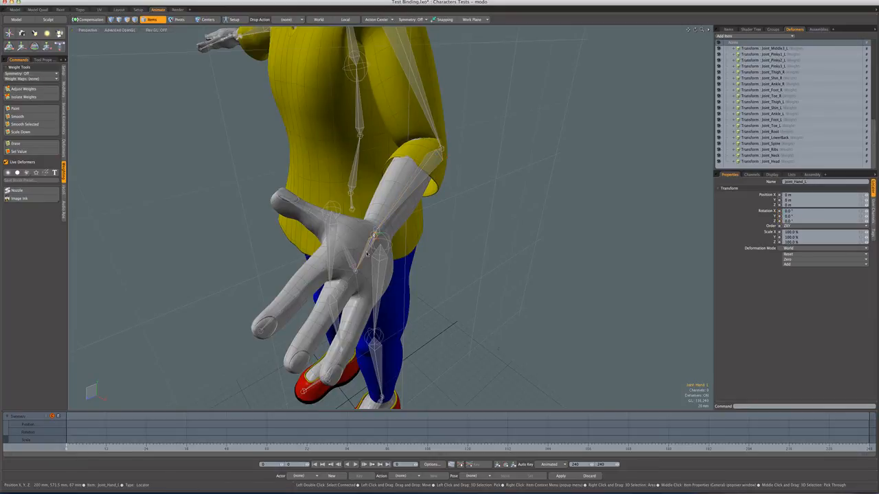
key(e)
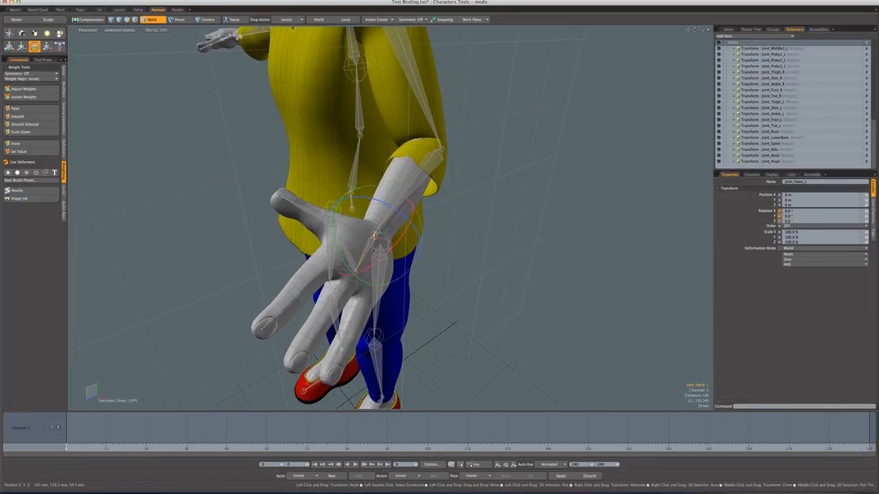
drag(343, 261, 288, 249)
Bend the left index finger by rotating Joint_Index1_L about 55° on X and curling Joint_Index2_L
key(space)
click(303, 239)
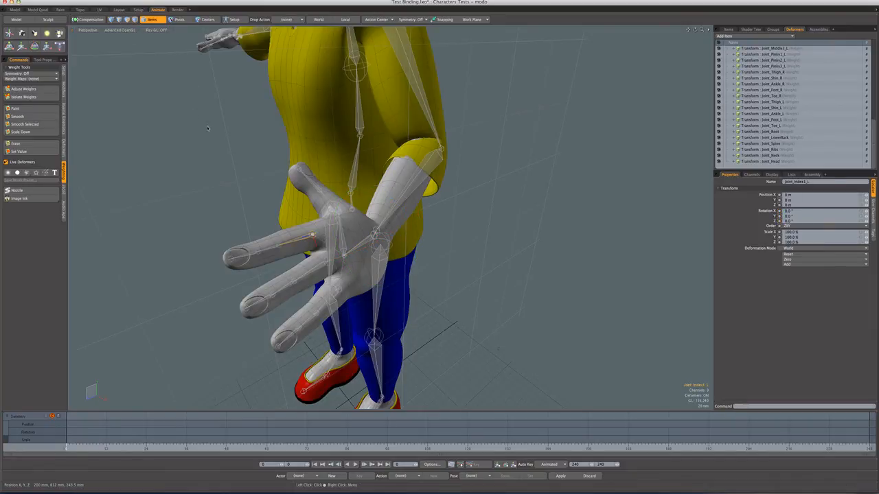
key(e)
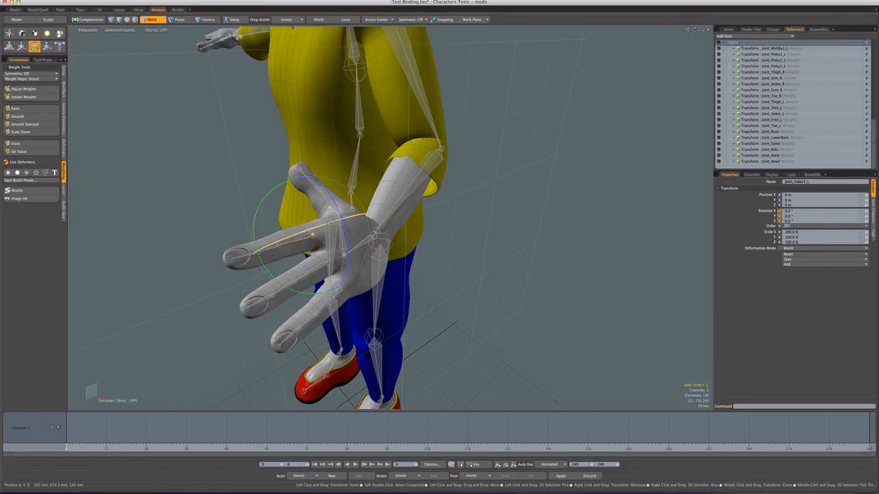
alt+drag(260, 290, 390, 267)
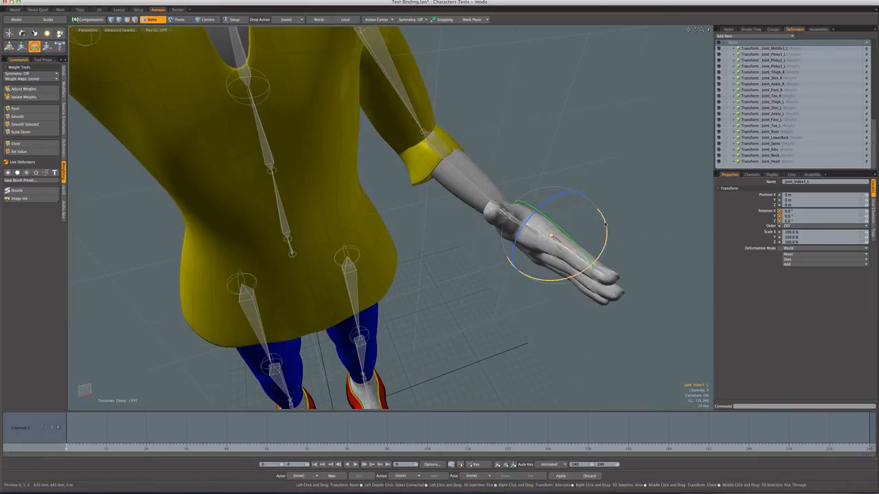
drag(602, 219, 594, 259)
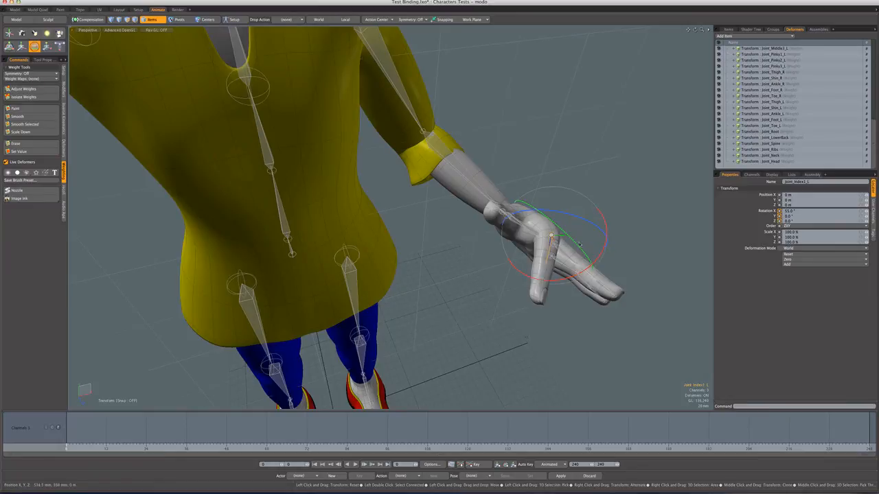
click(546, 264)
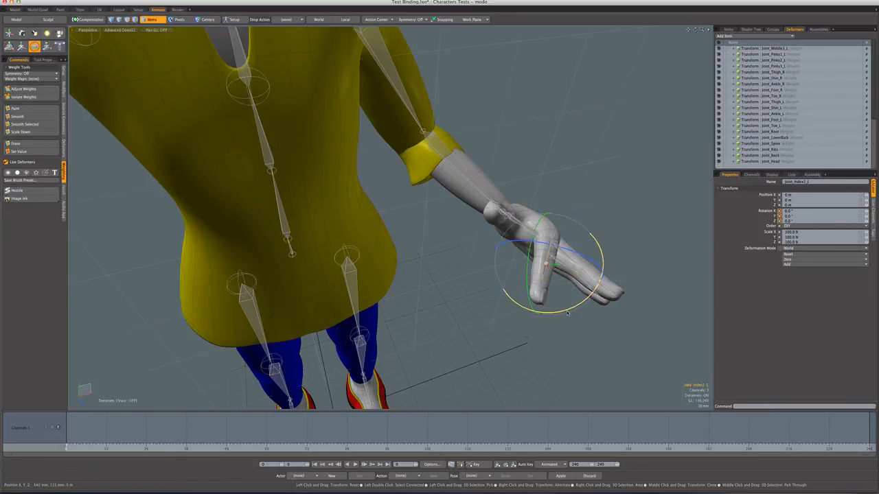
drag(566, 314, 341, 245)
Bend the left knee by rotating Joint_Shin_L about 63.5° on X, and rotate Joint_Foot_L about 22.5° on X
click(371, 292)
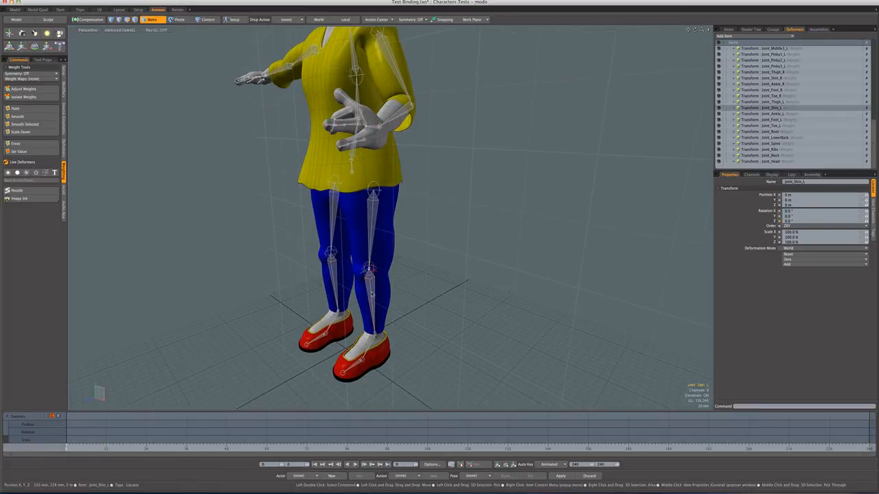
key(e)
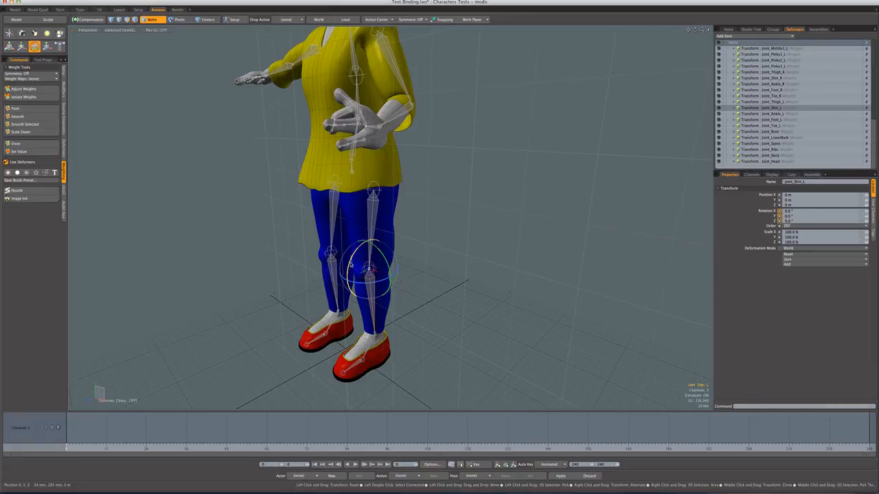
drag(351, 265, 374, 300)
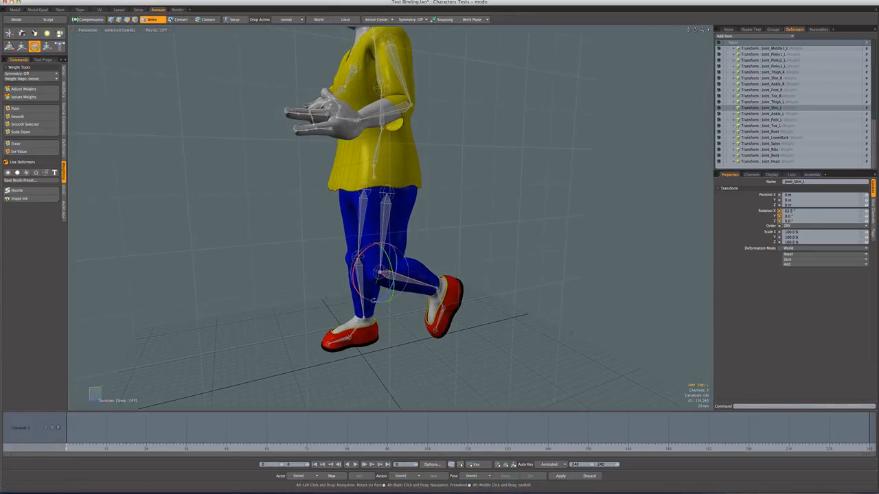
key(Down)
key(Down)
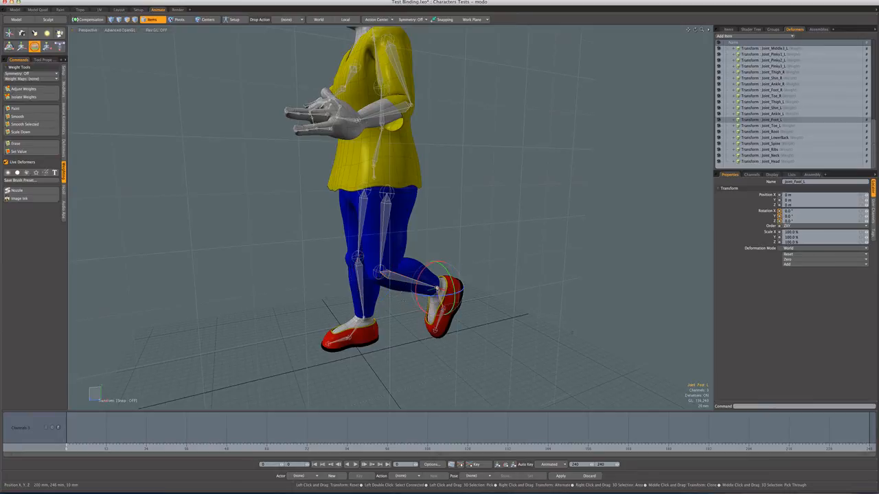
drag(419, 280, 417, 290)
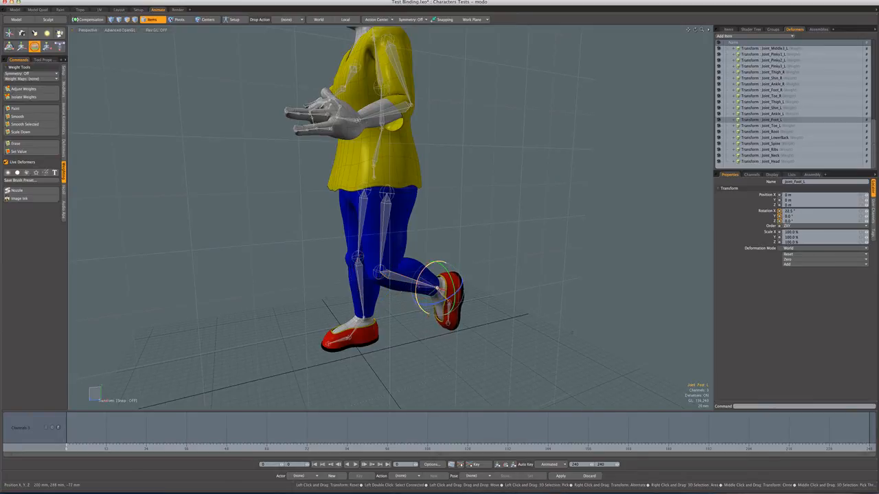
Hide the Eye_Left and Eye_Right items, and rotate Joint_Head about 13° on Y plus slightly on Z
alt+drag(388, 245, 477, 271)
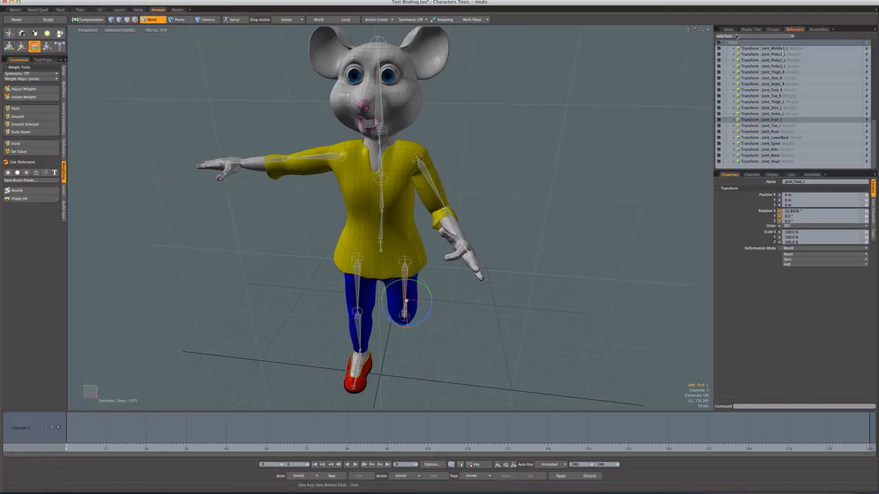
click(728, 29)
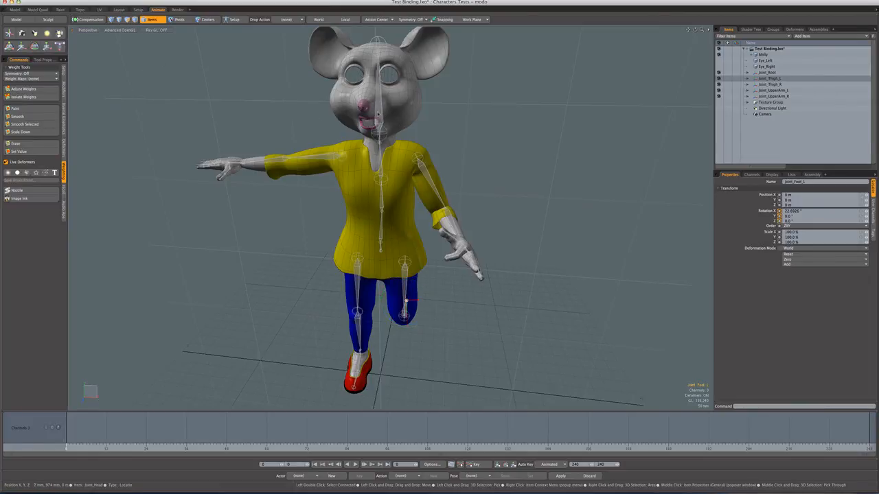
click(377, 127)
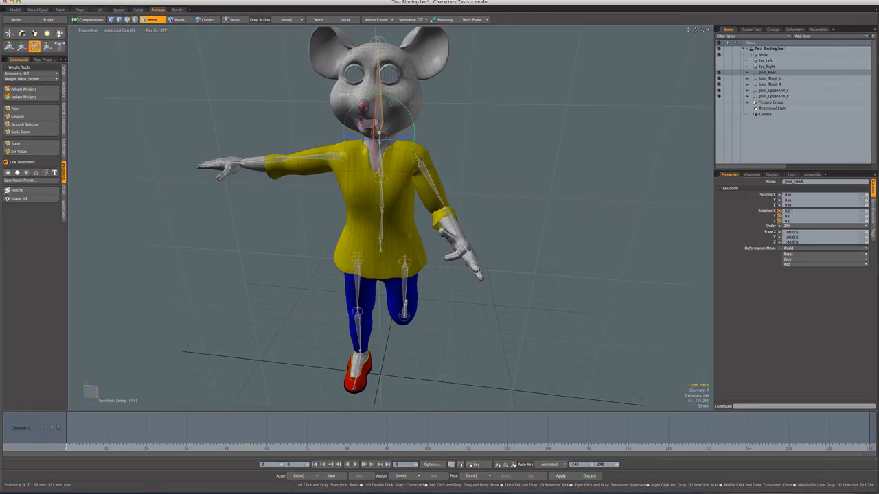
drag(394, 102, 406, 108)
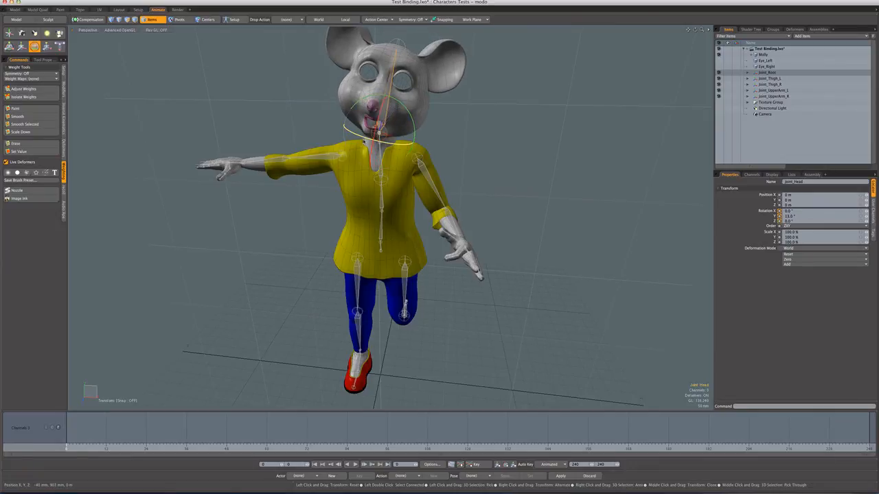
drag(368, 139, 377, 141)
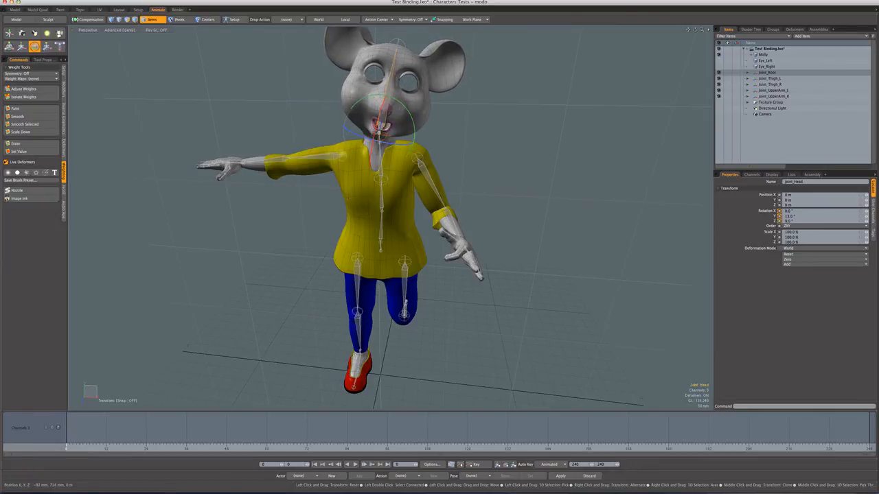
alt+drag(393, 221, 364, 231)
key(space)
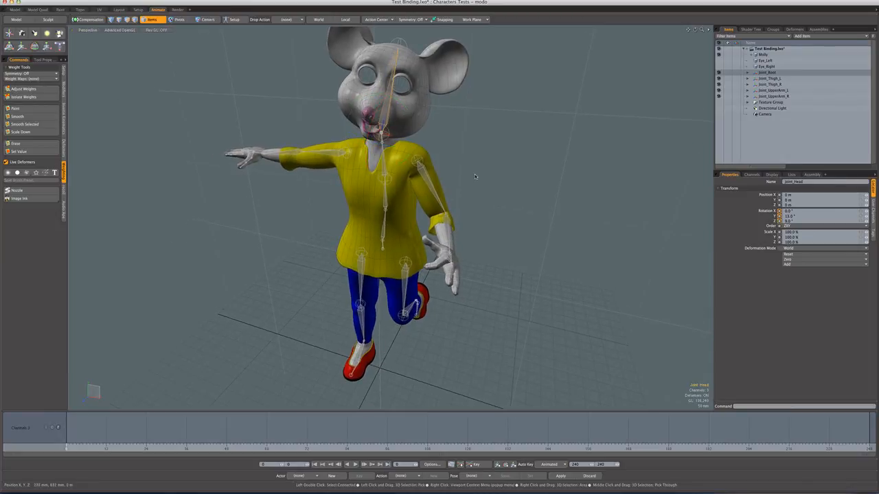
click(475, 175)
mouse_move(483, 194)
alt+mouse_down()
mouse_move(412, 185)
mouse_move(487, 189)
alt+mouse_up()
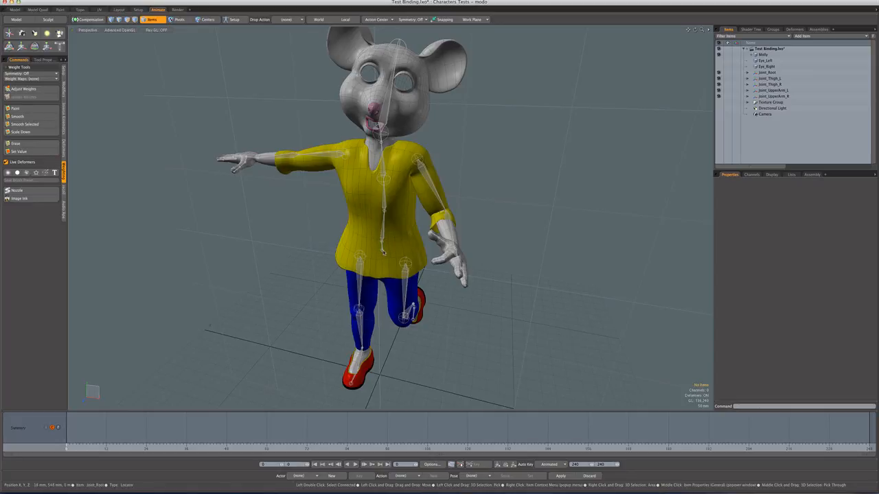
Try rotating Joint_Root to lean the torso backward, and undo that rotation
click(380, 252)
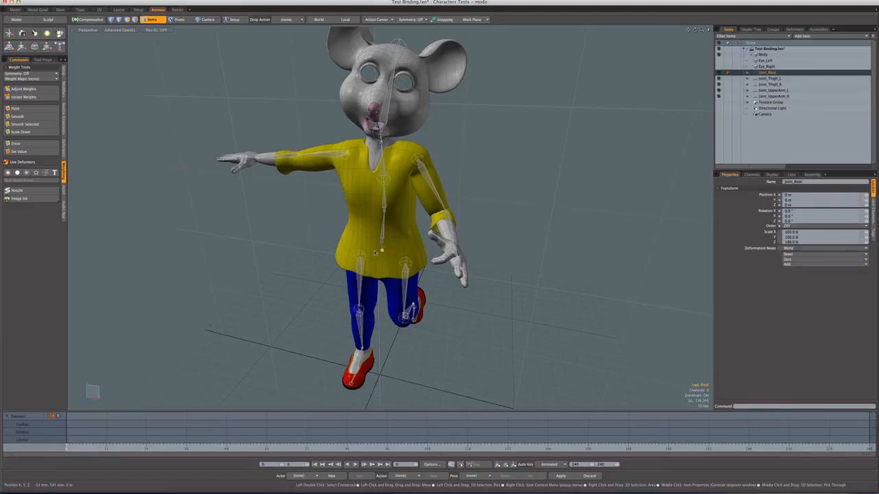
key(e)
mouse_move(374, 244)
mouse_down()
mouse_move(373, 274)
mouse_move(377, 231)
mouse_up()
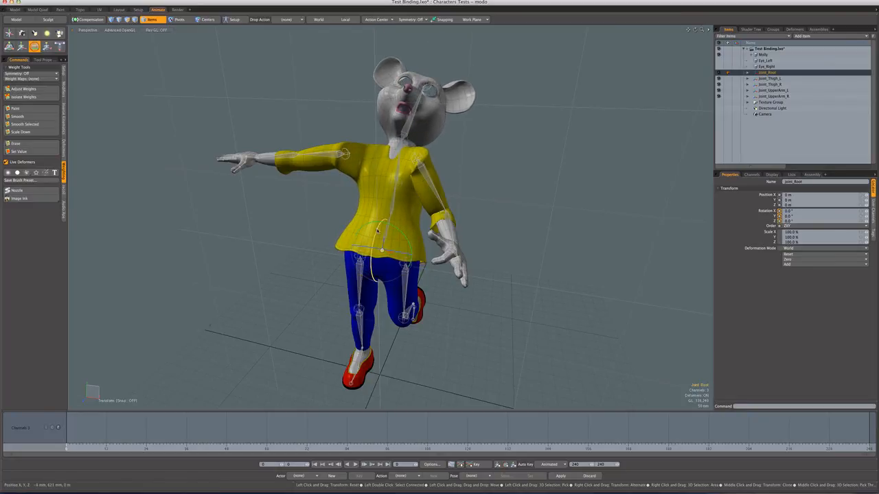
key(super+z)
key(space)
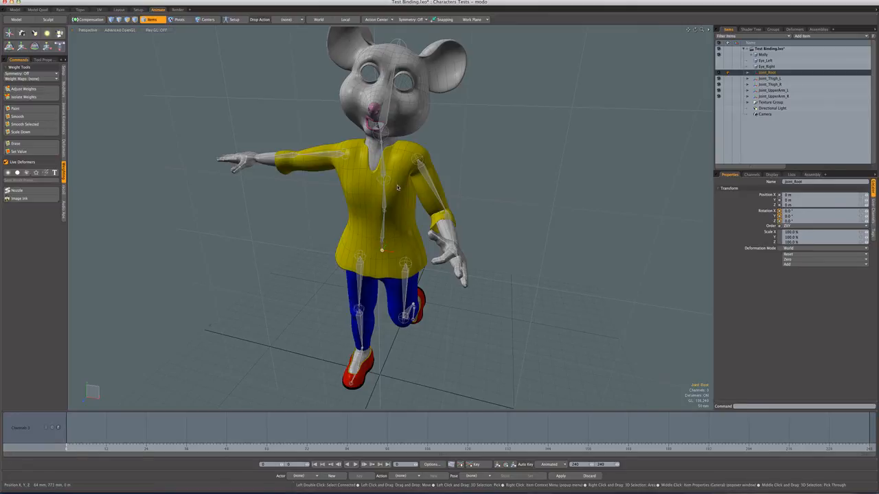
alt+drag(439, 197, 460, 166)
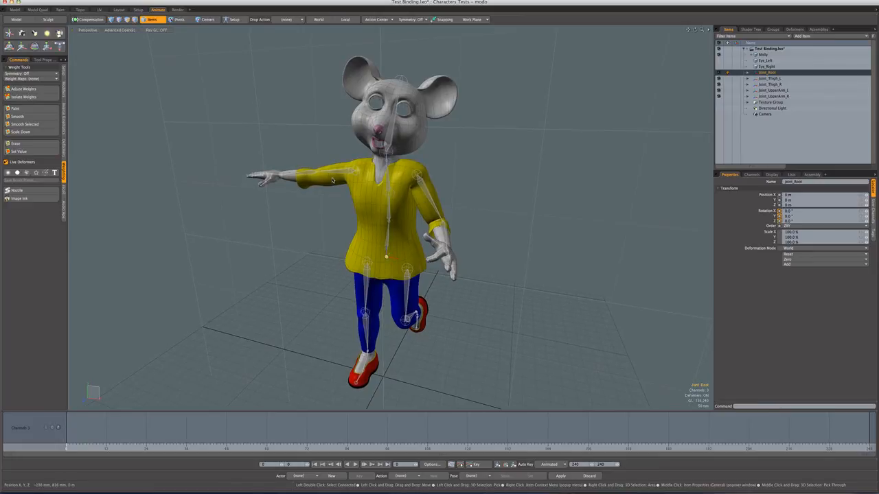